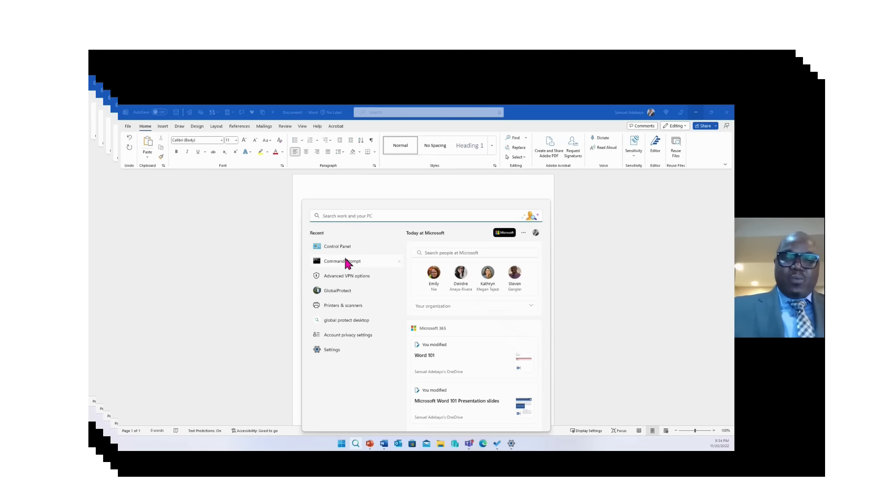
Search 'word' in the Start menu and bring the blank Word document to the front
{"action": "type", "text": "word"}
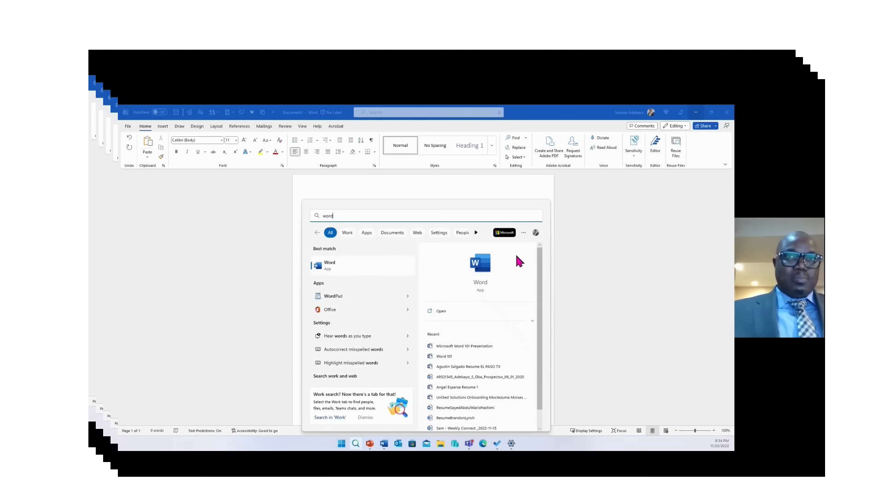
{"action": "left_click", "coordinate": [618, 276]}
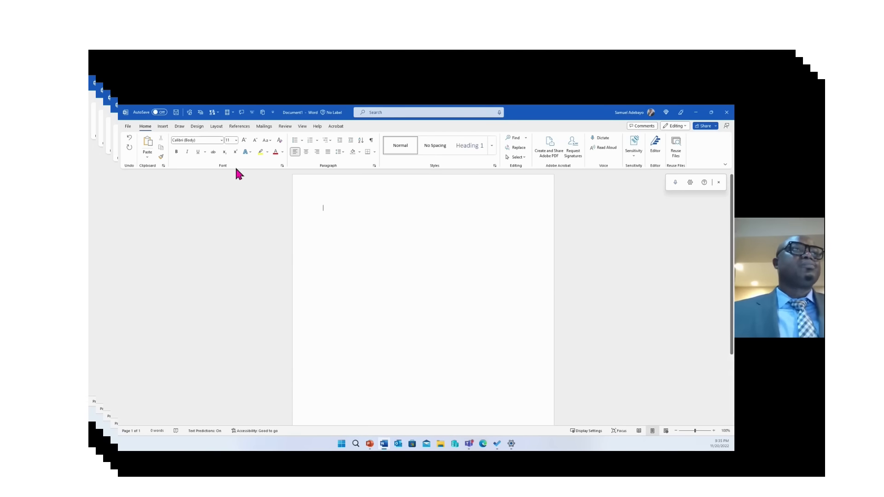
Show Word's File Home page with templates, recommended files and recent documents
{"action": "left_click", "coordinate": [128, 127]}
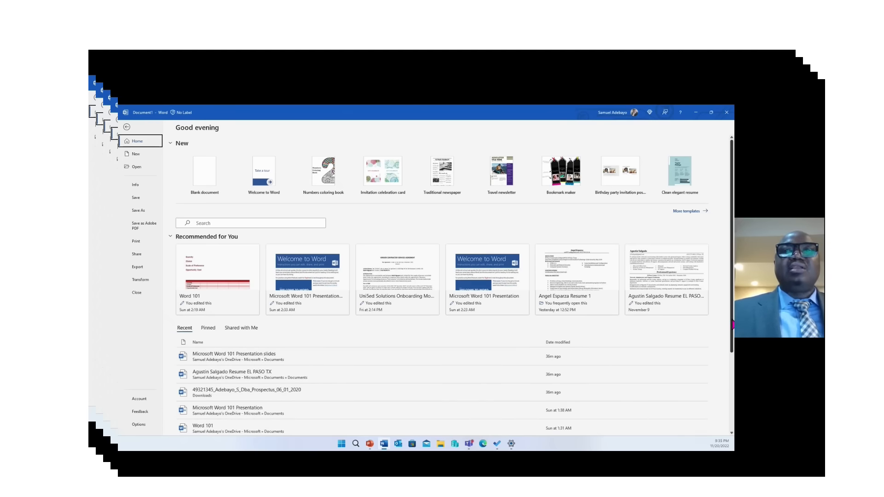
Pin a resume file from the Recent list and filter the list to the three pinned files
{"action": "scroll", "coordinate": [733, 325], "scroll_direction": "down", "scroll_amount": 5}
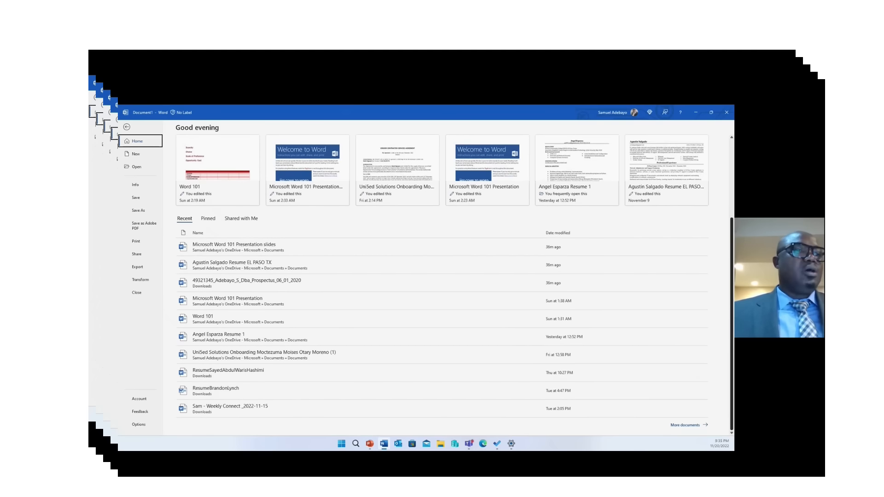
{"action": "scroll", "coordinate": [729, 278], "scroll_direction": "up", "scroll_amount": 5}
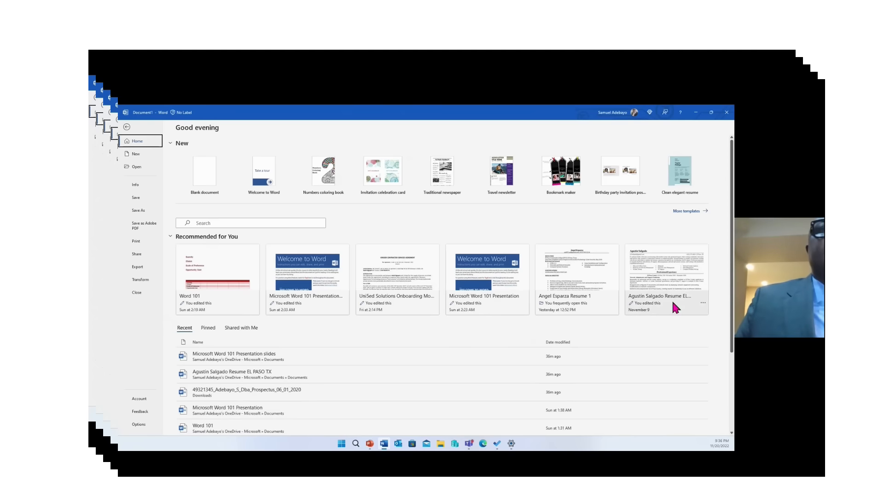
{"action": "scroll", "coordinate": [727, 306], "scroll_direction": "down", "scroll_amount": 3}
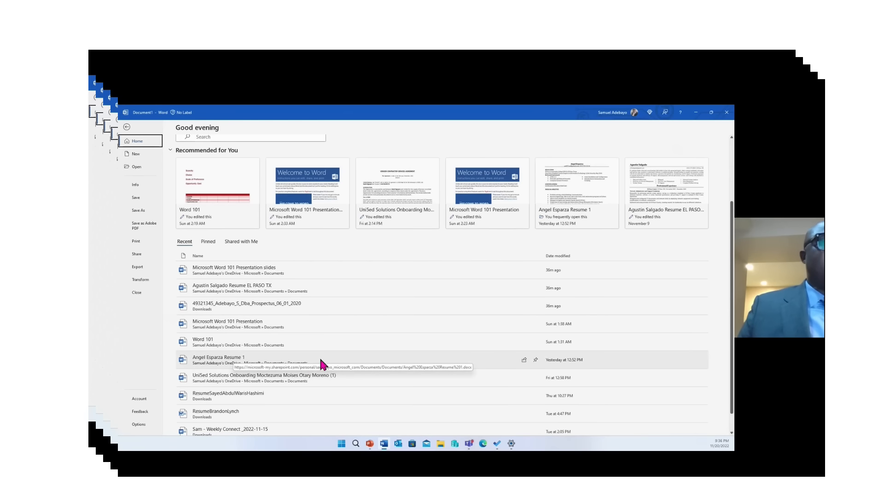
{"action": "left_click", "coordinate": [536, 359]}
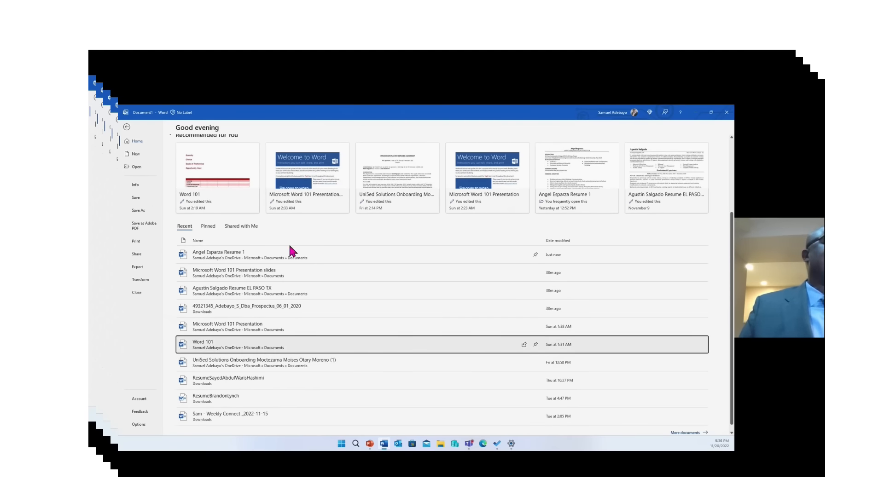
{"action": "left_click", "coordinate": [208, 227]}
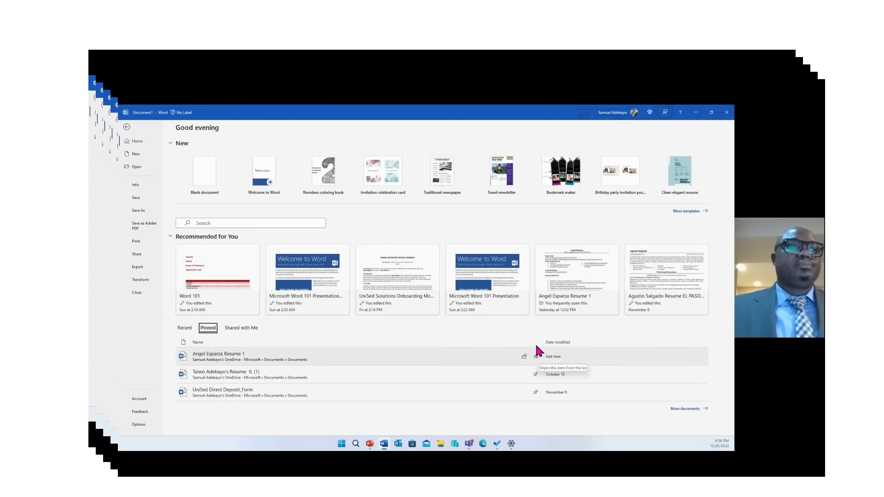
List the ten documents shared with me, with share dates and senders
{"action": "left_click", "coordinate": [243, 328]}
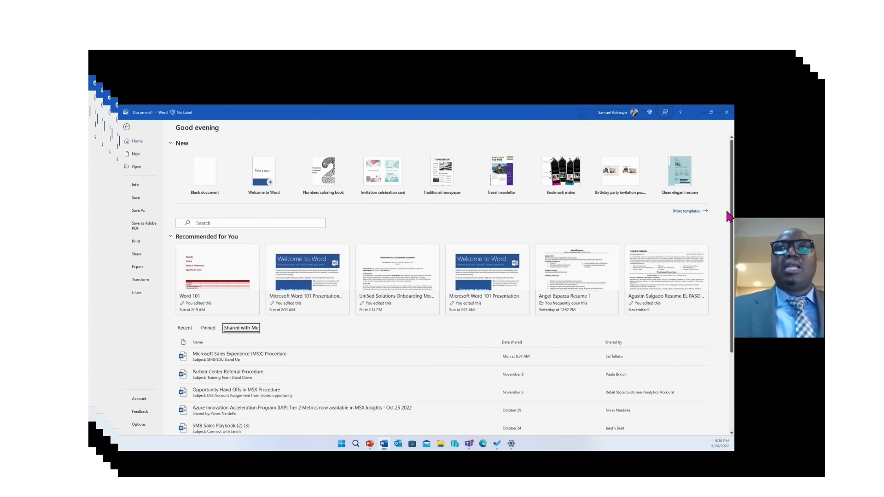
{"action": "left_click_drag", "start_coordinate": [732, 214], "coordinate": [731, 288]}
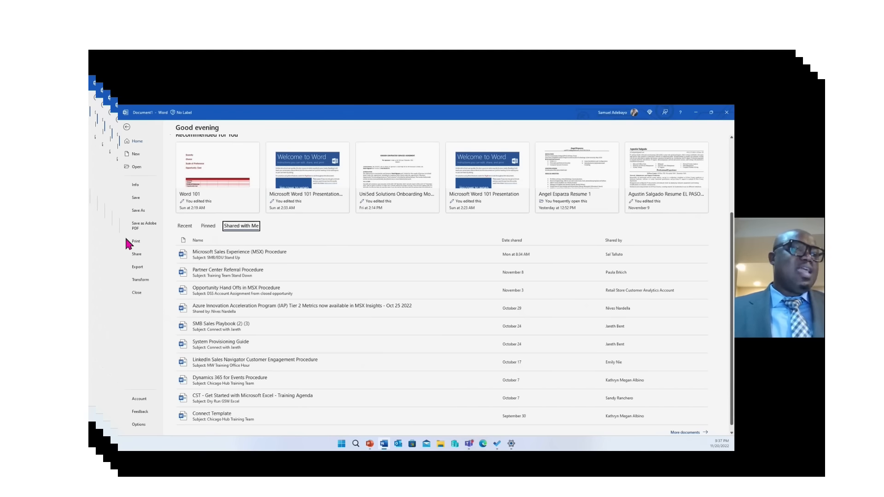
Browse Word Options' Display and Proofing pages, ending on the Save settings
{"action": "left_click", "coordinate": [138, 425]}
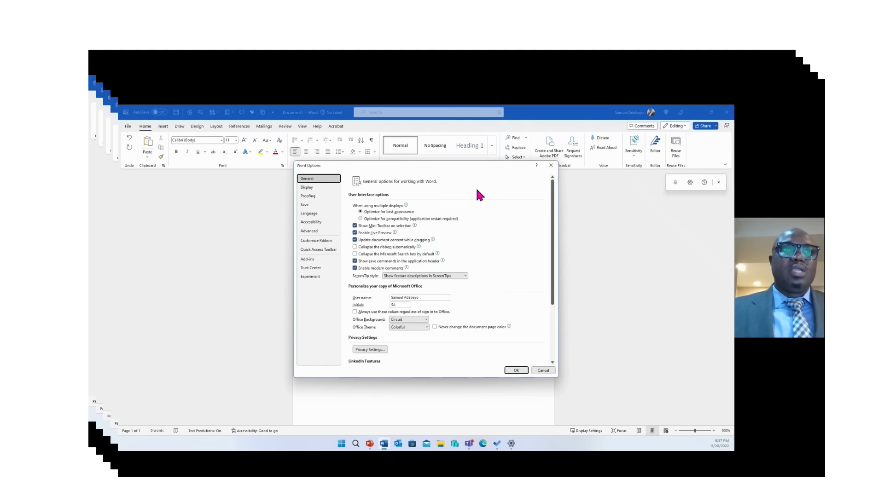
{"action": "left_click", "coordinate": [313, 191]}
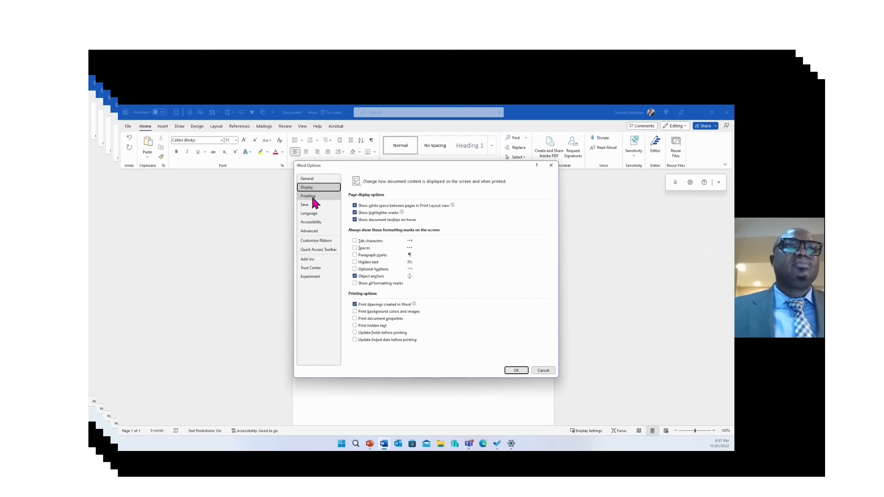
{"action": "left_click", "coordinate": [311, 197]}
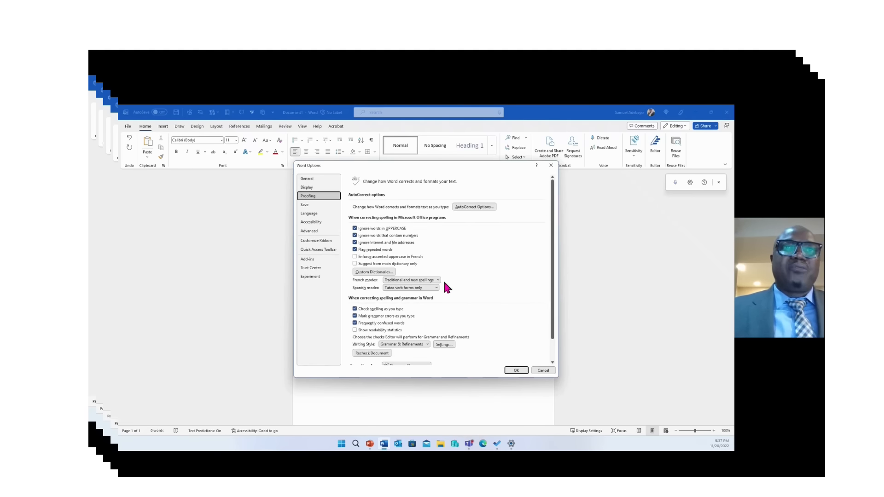
{"action": "left_click", "coordinate": [306, 206]}
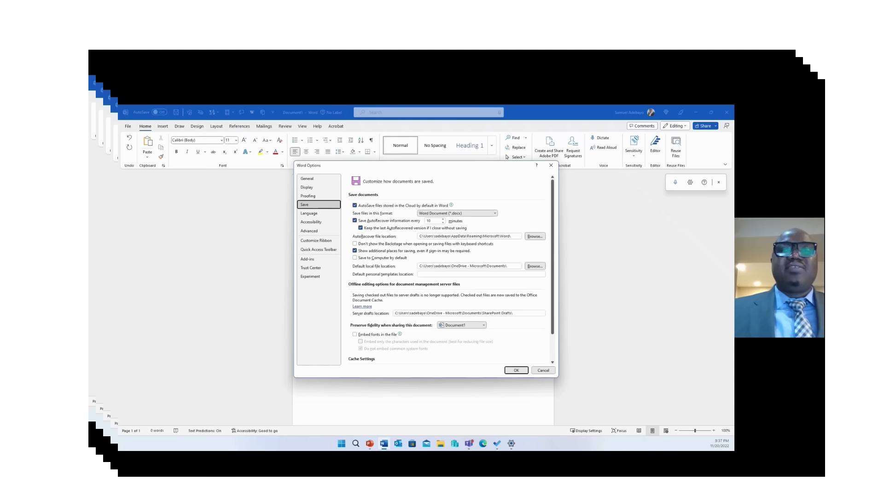
Set AutoRecover to every 8 minutes, then review Language and Accessibility settings
{"action": "double_click", "coordinate": [443, 223]}
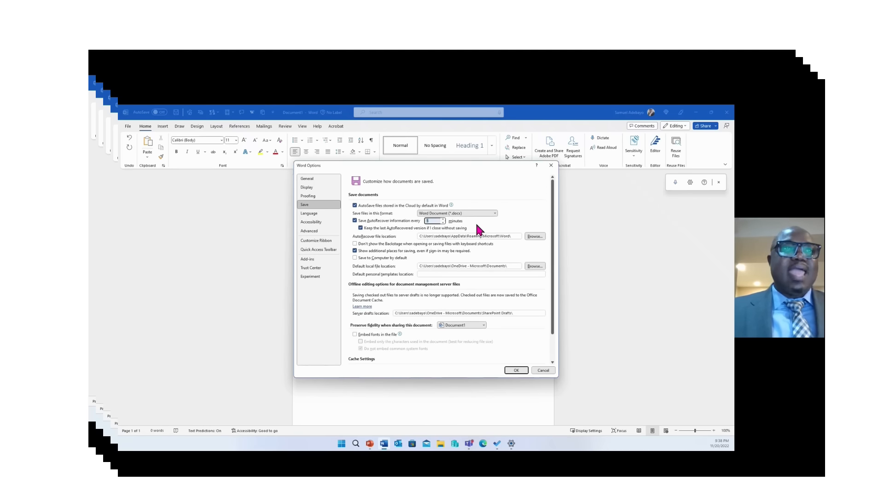
{"action": "left_click", "coordinate": [310, 215]}
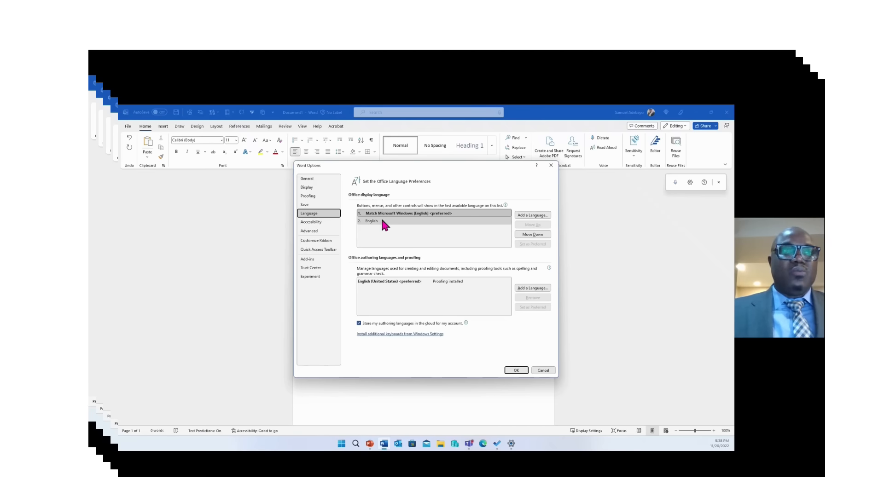
{"action": "left_click", "coordinate": [316, 222]}
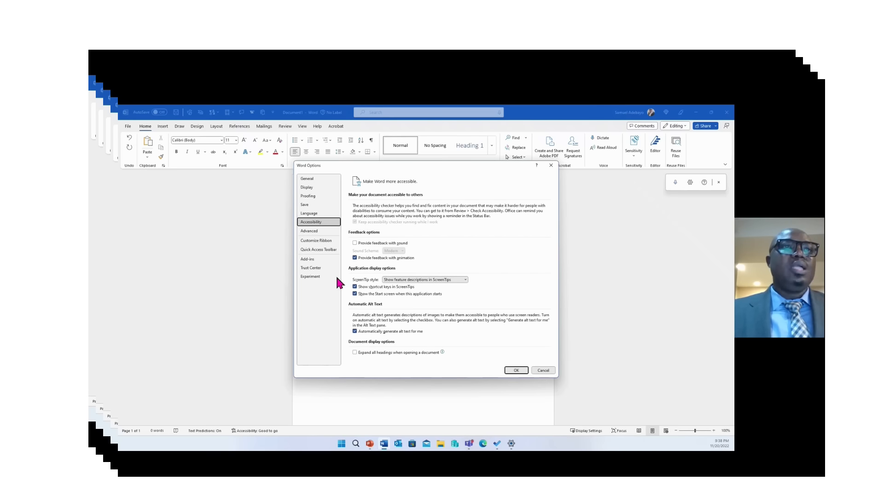
Add Email to the Quick Access Toolbar list, then remove it again
{"action": "left_click", "coordinate": [323, 253]}
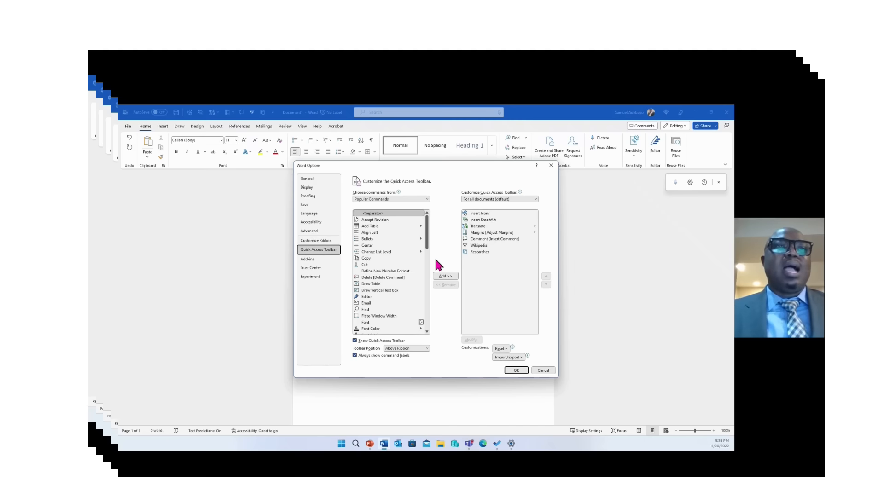
{"action": "left_click", "coordinate": [378, 303]}
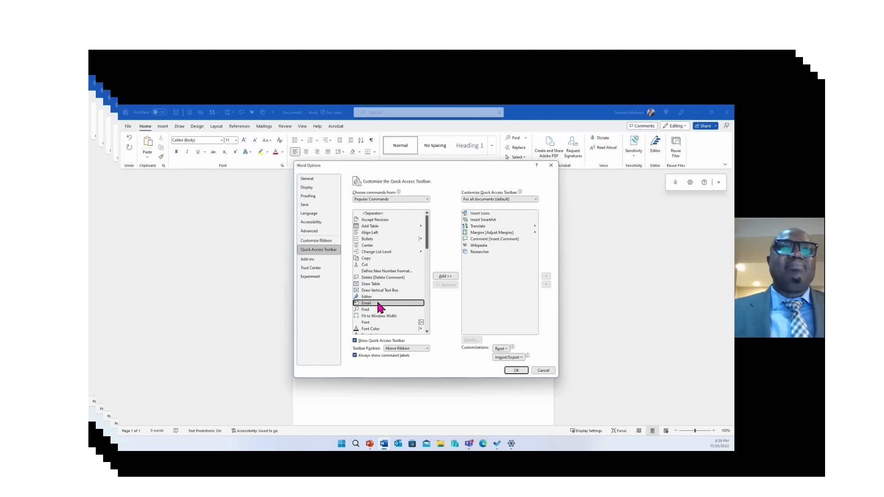
{"action": "left_click", "coordinate": [449, 276]}
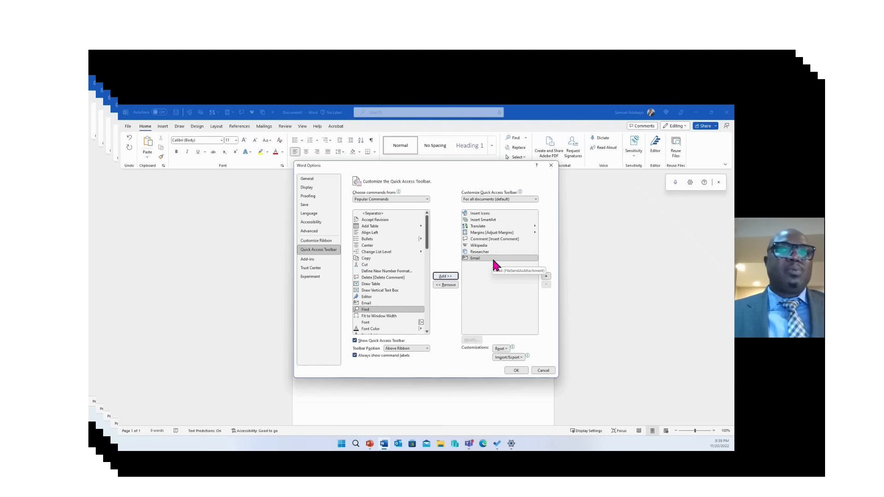
{"action": "left_click", "coordinate": [493, 260]}
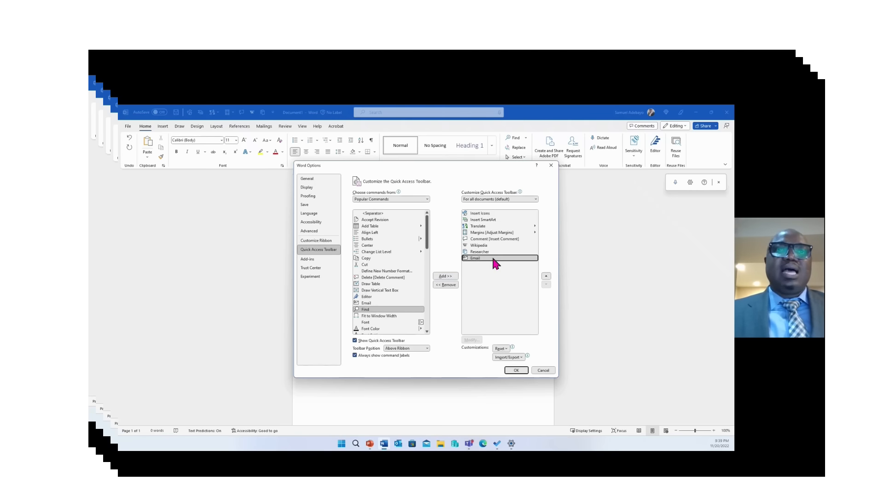
{"action": "left_click", "coordinate": [443, 286]}
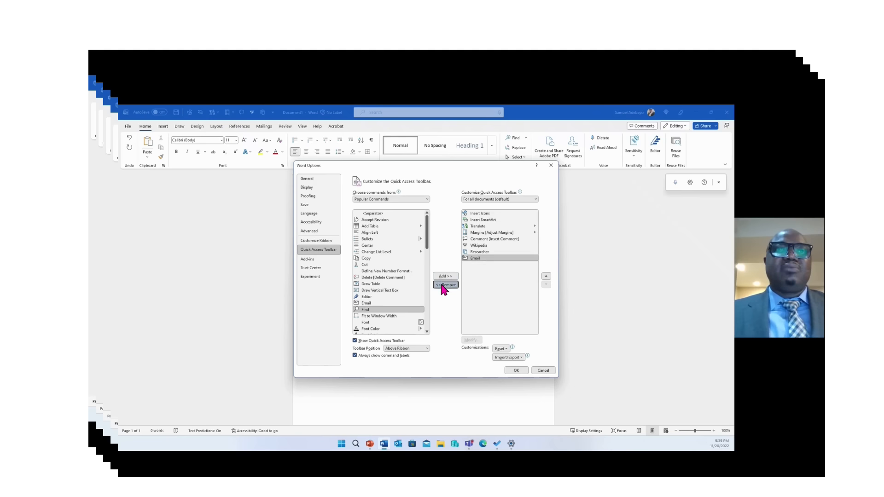
Remove Researcher, Wikipedia, Comment and Margins from the toolbar list and apply the changes
{"action": "left_click", "coordinate": [443, 286]}
{"action": "left_click", "coordinate": [443, 286]}
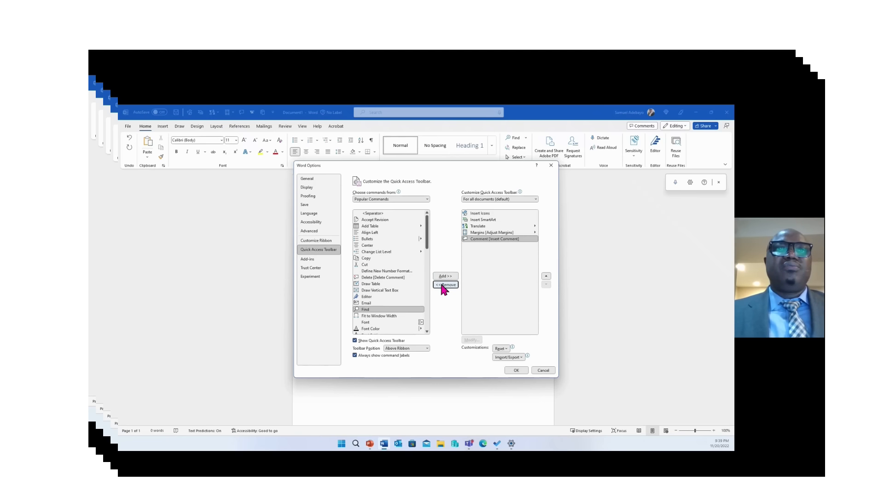
{"action": "left_click", "coordinate": [443, 285]}
{"action": "left_click", "coordinate": [443, 286]}
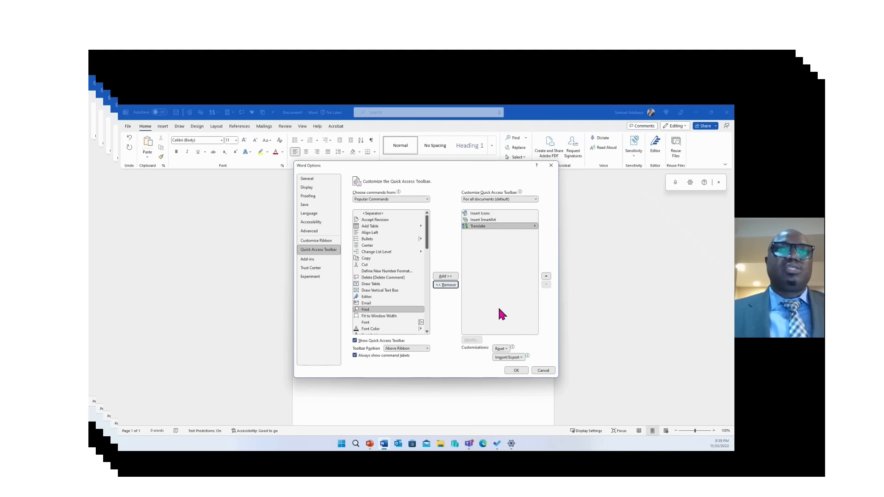
{"action": "left_click", "coordinate": [519, 369]}
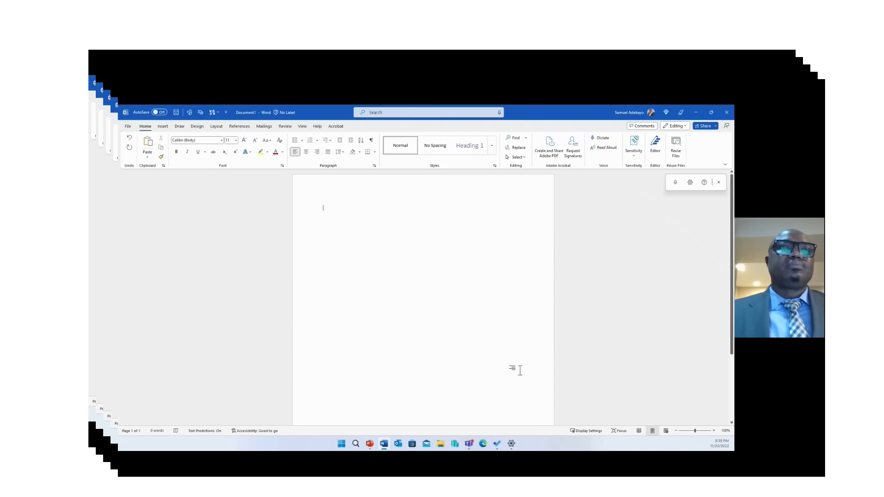
Create a new blank document from the File start page
{"action": "left_click", "coordinate": [128, 126]}
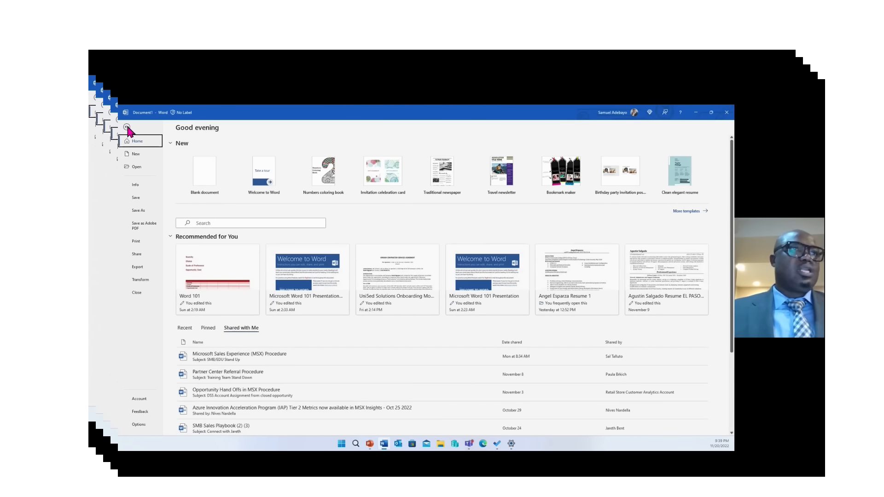
{"action": "left_click", "coordinate": [211, 172]}
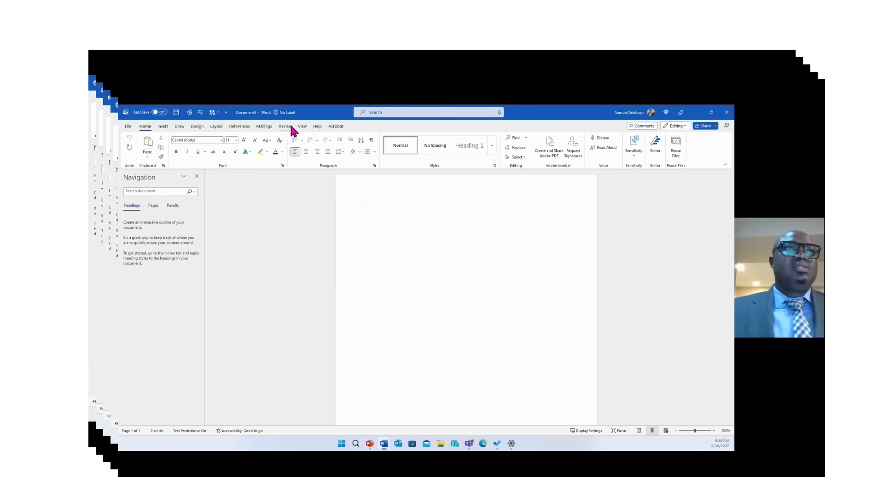
{"action": "left_click", "coordinate": [163, 127]}
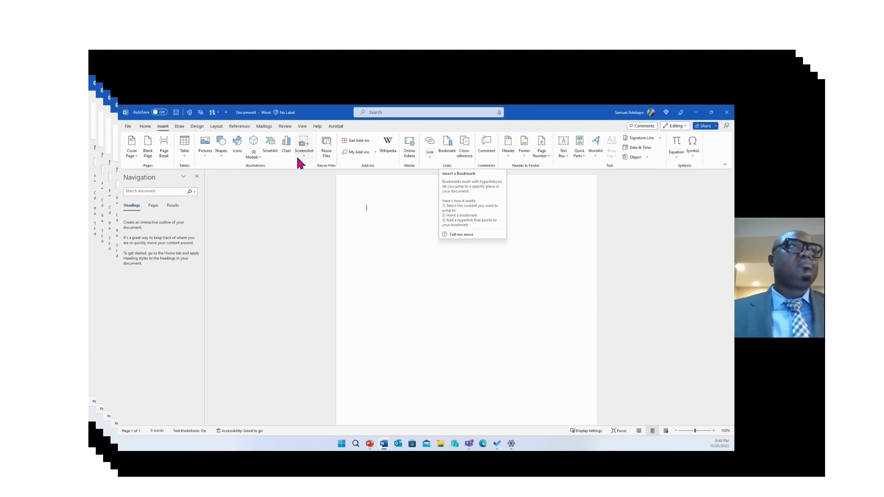
{"action": "left_click", "coordinate": [144, 127]}
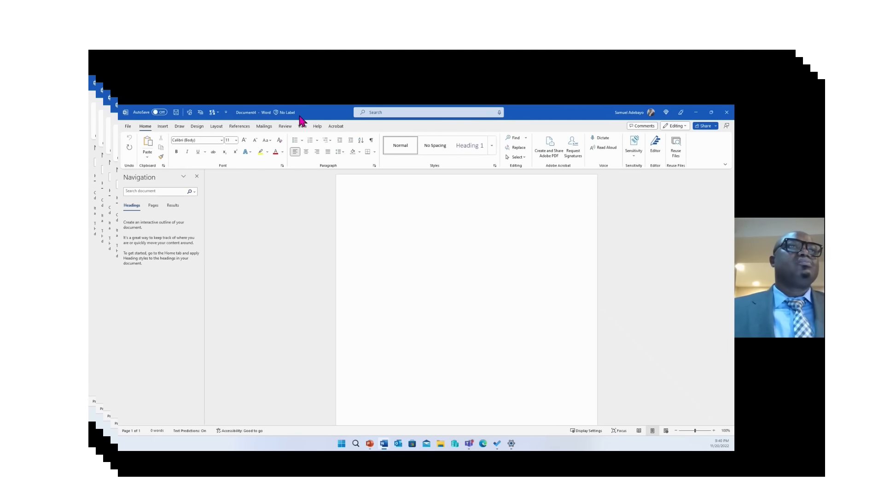
Show the References ribbon with citations, captions, footnotes and table of contents
{"action": "left_click", "coordinate": [240, 129]}
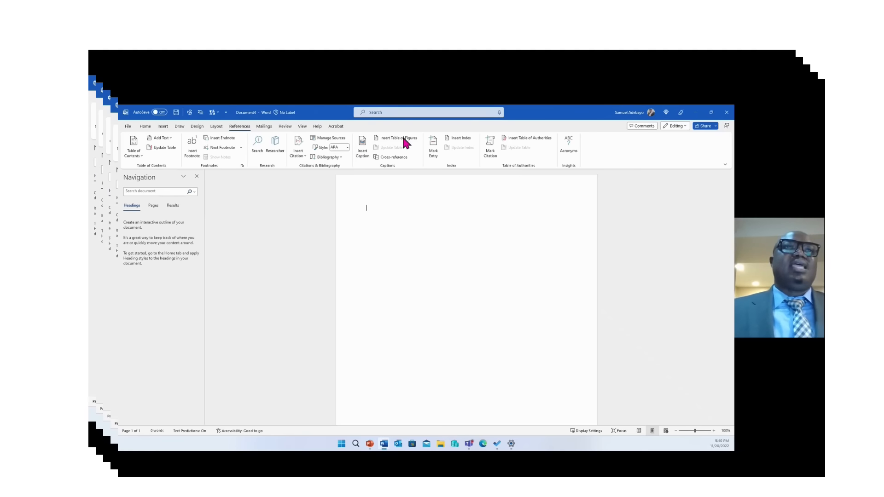
Add Insert Caption to the Quick Access Toolbar, then remove it again
{"action": "right_click", "coordinate": [365, 159]}
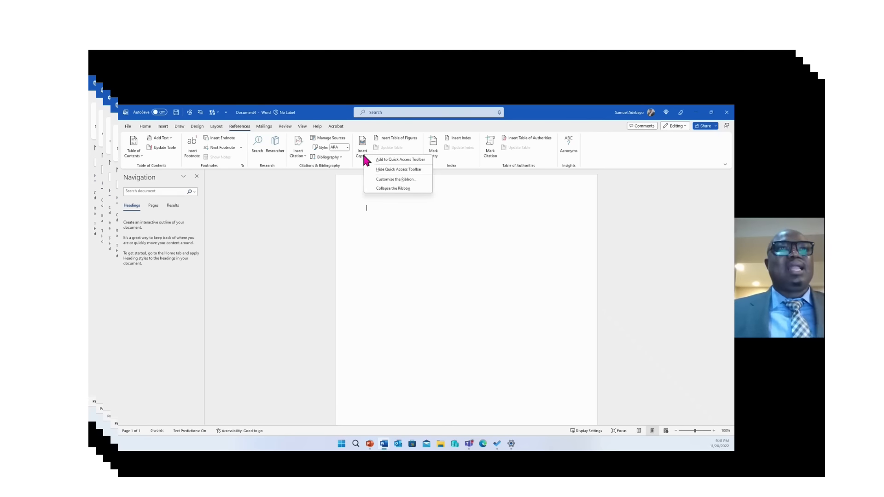
{"action": "left_click", "coordinate": [410, 160]}
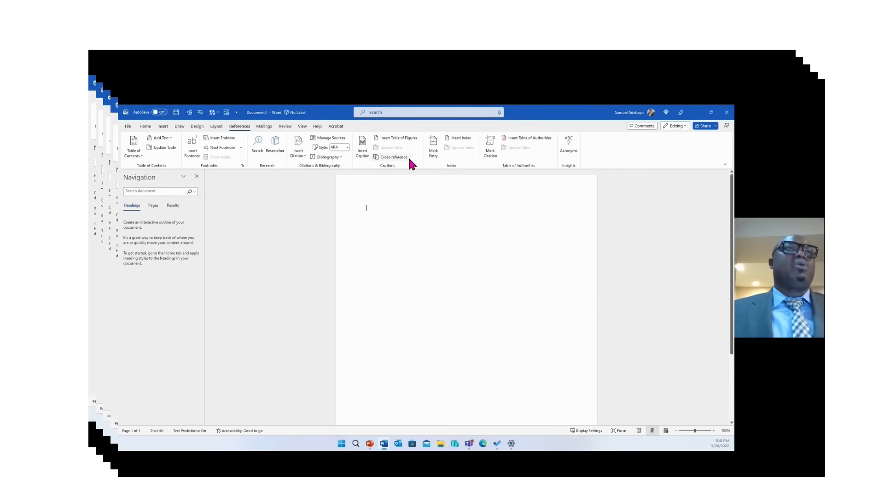
{"action": "right_click", "coordinate": [227, 115]}
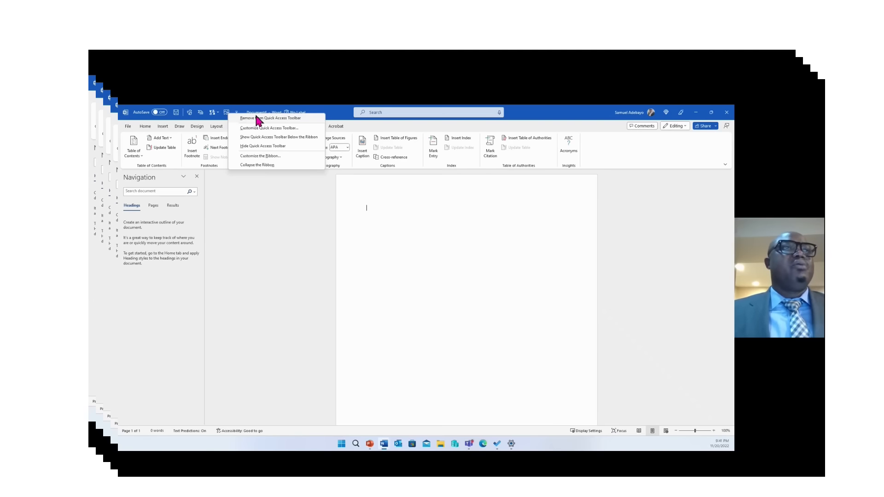
{"action": "left_click", "coordinate": [258, 118]}
Remove the Translate shortcut from the Quick Access Toolbar
{"action": "left_click", "coordinate": [213, 113]}
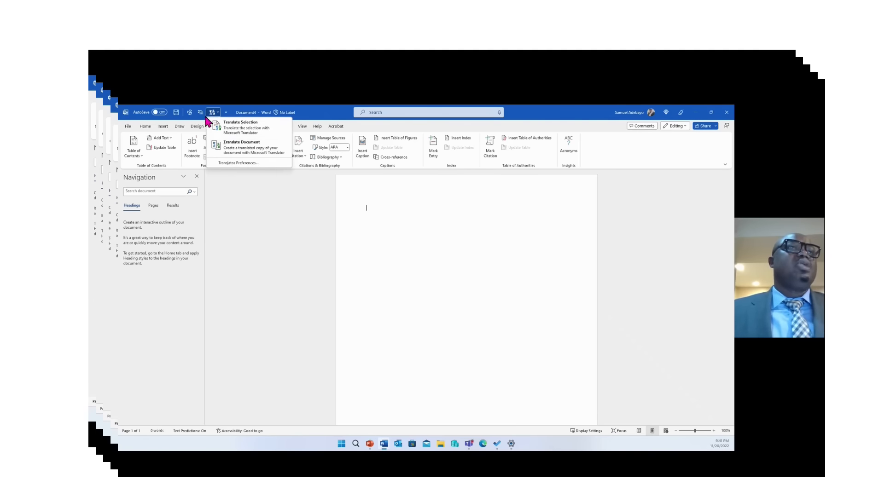
{"action": "right_click", "coordinate": [212, 113]}
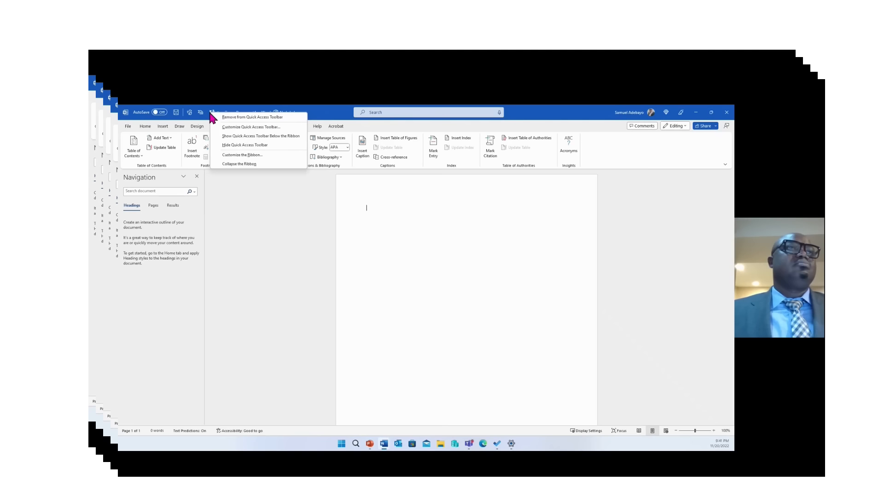
{"action": "left_click", "coordinate": [233, 118]}
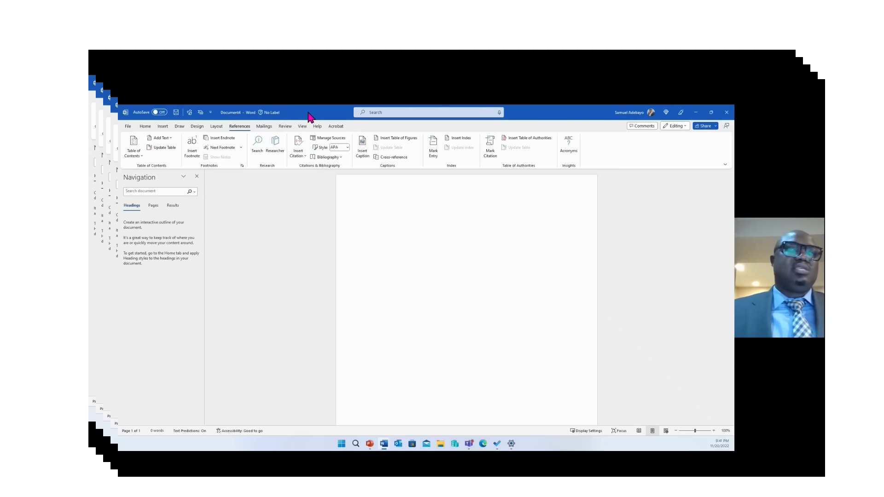
{"action": "left_click", "coordinate": [401, 113]}
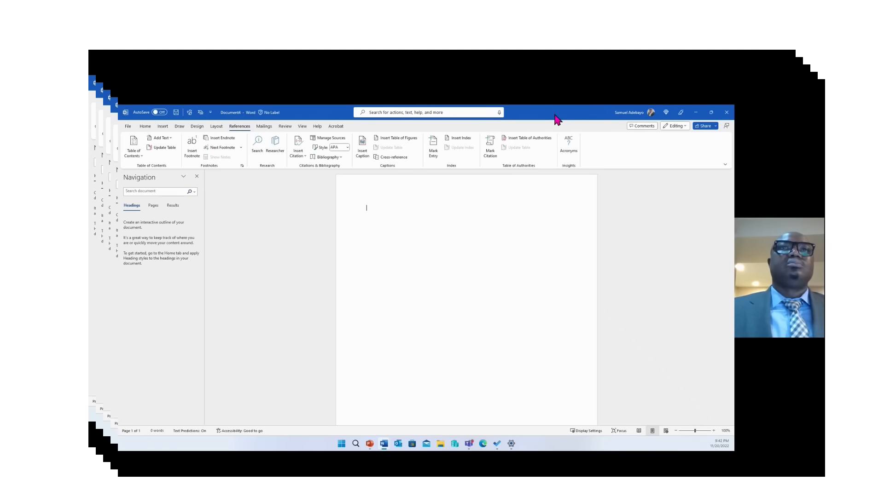
{"action": "left_click_drag", "start_coordinate": [557, 118], "coordinate": [453, 106]}
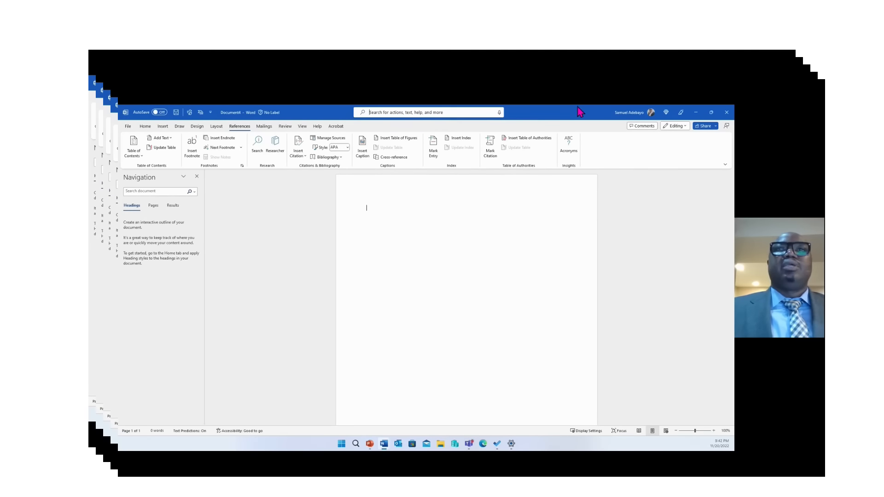
{"action": "left_click", "coordinate": [457, 112]}
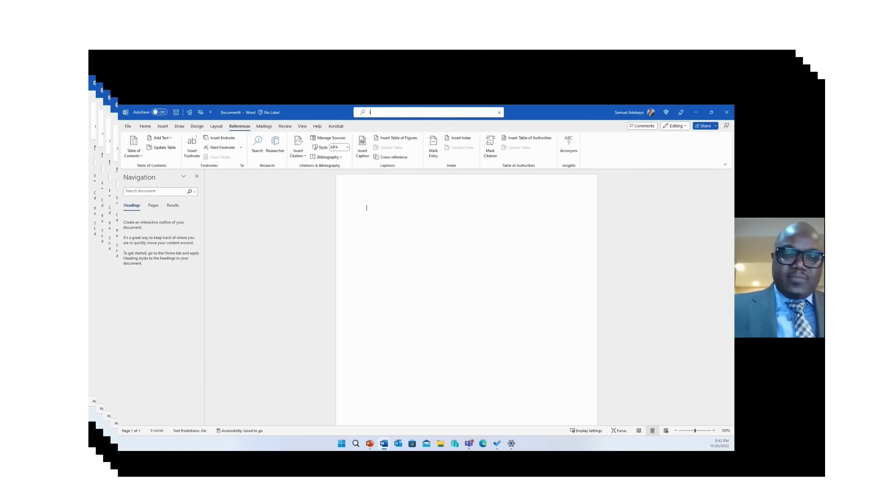
{"action": "type", "text": "icon"}
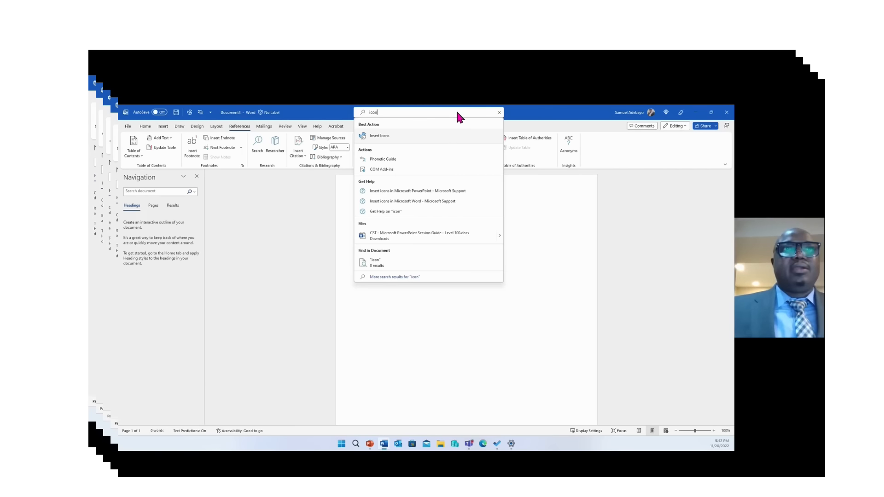
{"action": "key", "text": "Return"}
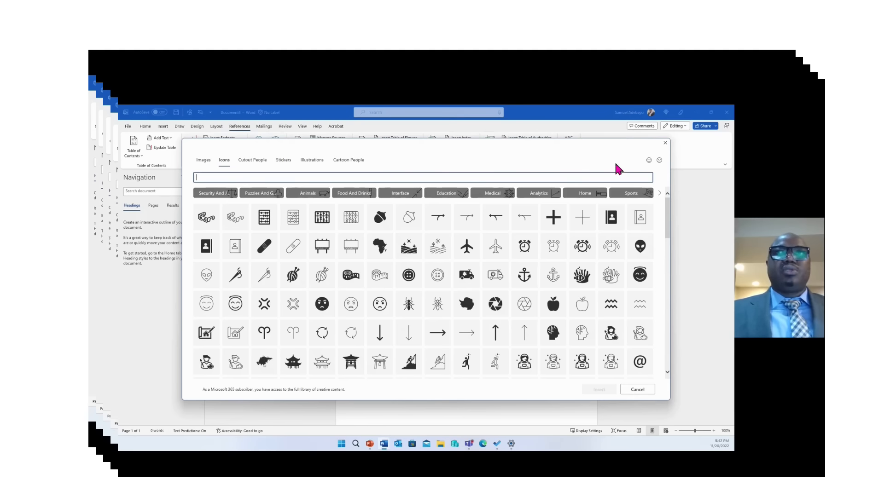
{"action": "left_click", "coordinate": [666, 144]}
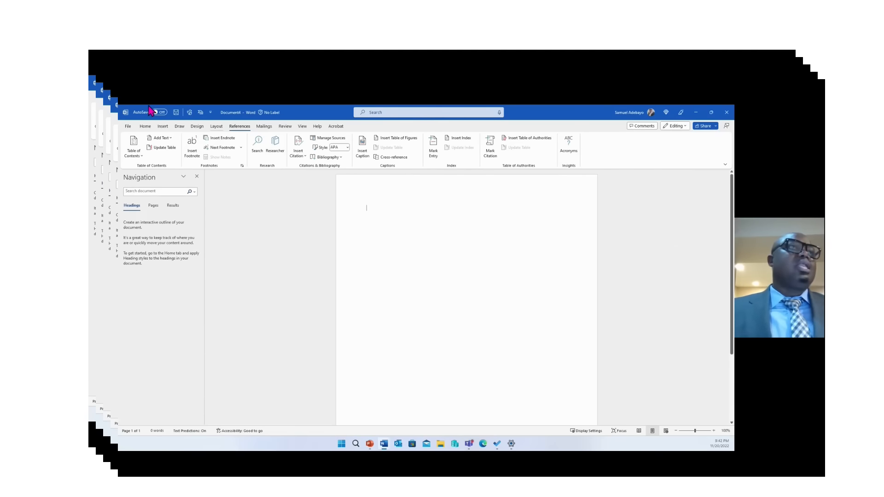
Bring the Home tab's font, paragraph and style commands back above the empty Document4
{"action": "left_click", "coordinate": [146, 126]}
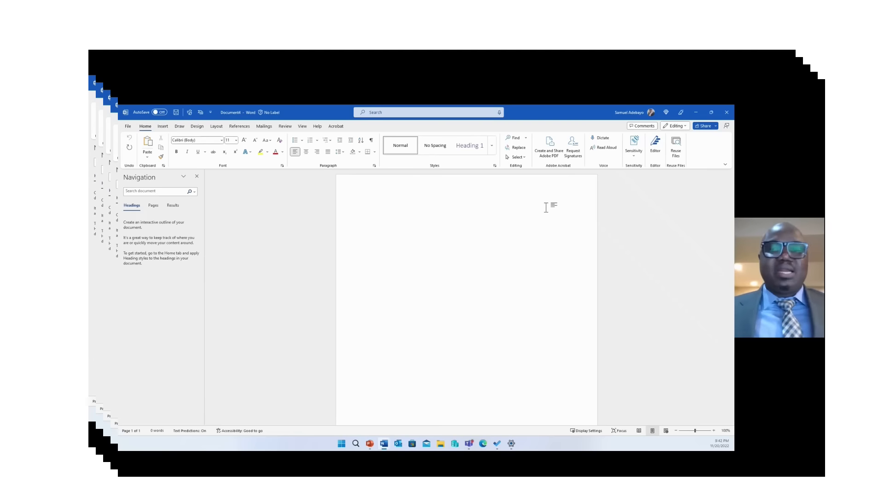
Dictate the economics definition paragraph, correct 'problem' to 'problems', and add an empty line
{"action": "left_click", "coordinate": [597, 138]}
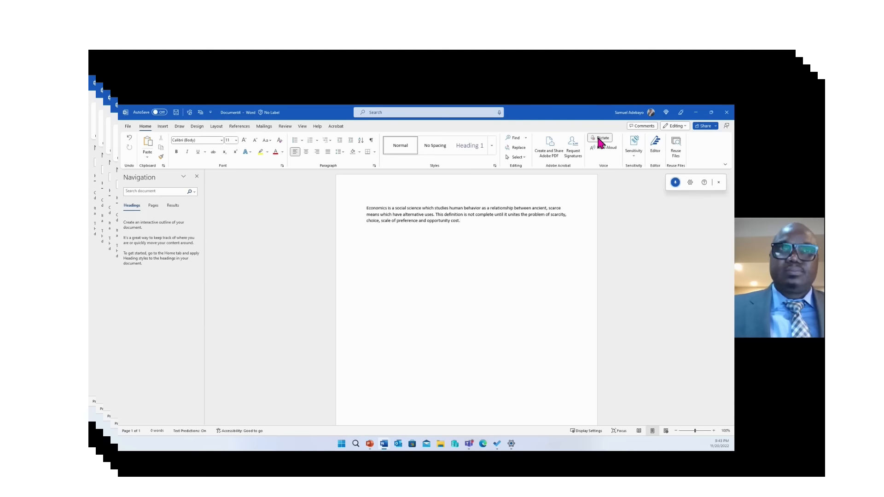
{"action": "left_click", "coordinate": [603, 140]}
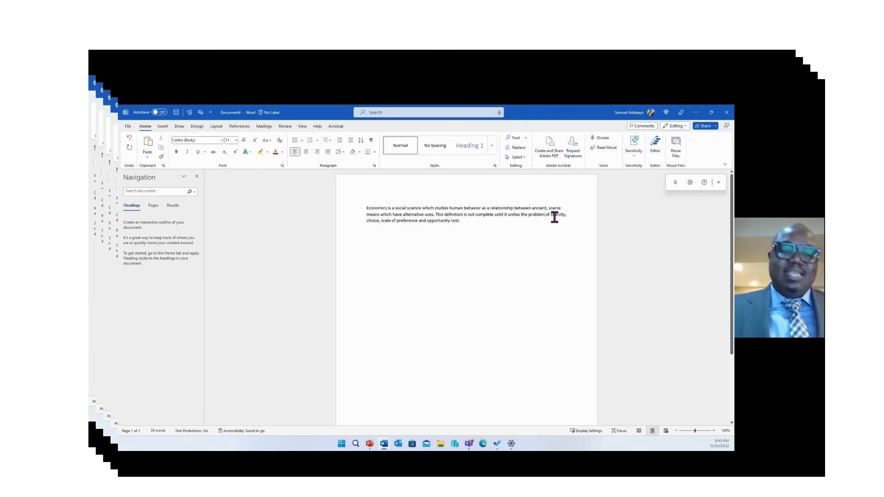
{"action": "type", "text": "s"}
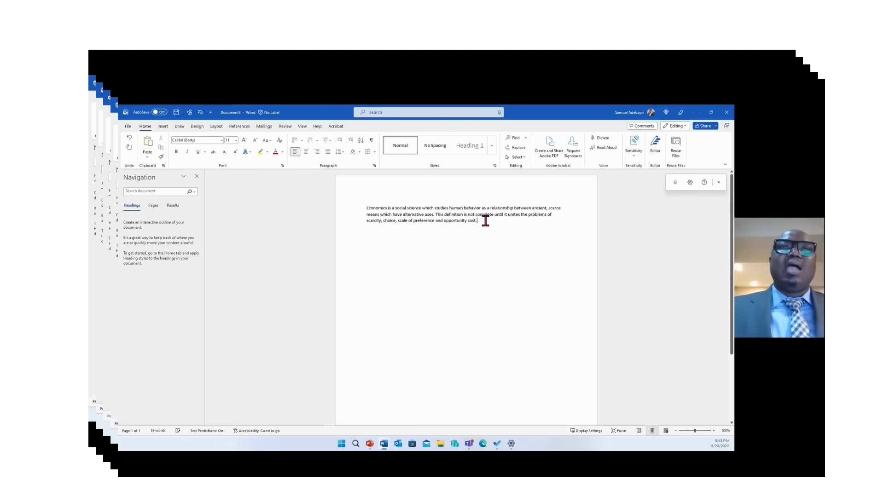
{"action": "key", "text": "Return"}
{"action": "key", "text": "Return"}
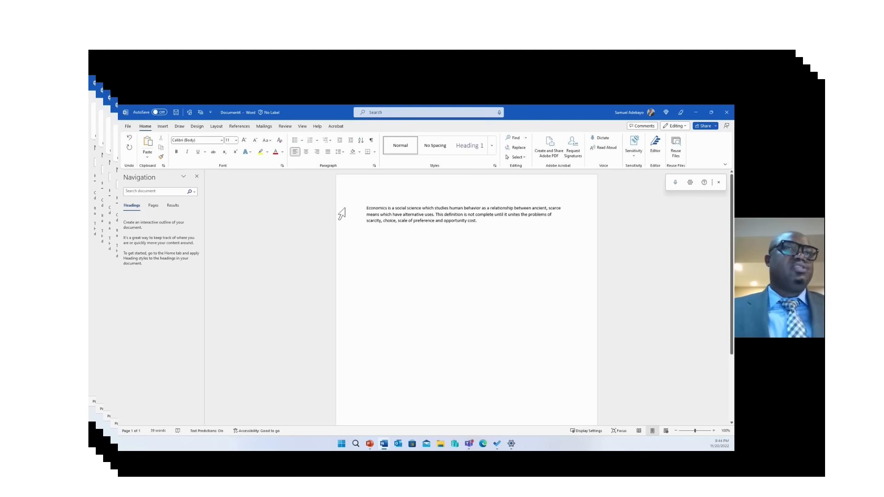
Insert an empty 8-column by 4-row table below the economics paragraph
{"action": "left_click", "coordinate": [162, 127]}
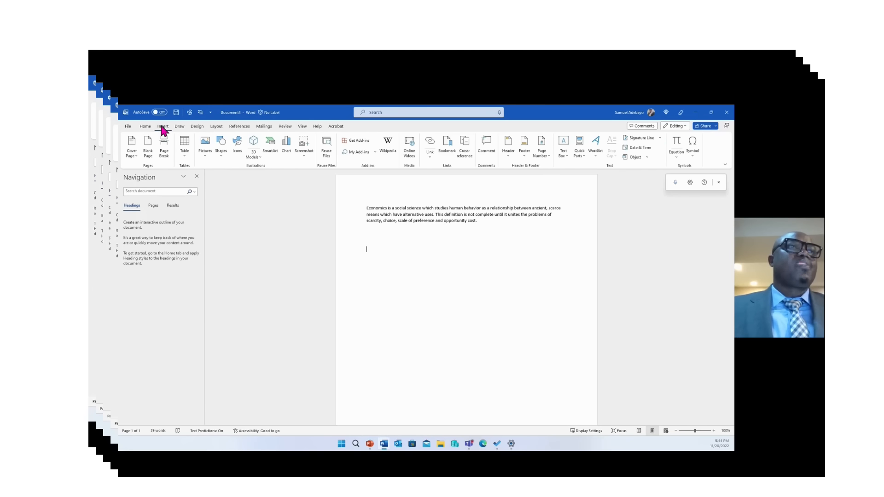
{"action": "left_click", "coordinate": [185, 146]}
{"action": "left_click", "coordinate": [187, 150]}
{"action": "left_click", "coordinate": [187, 149]}
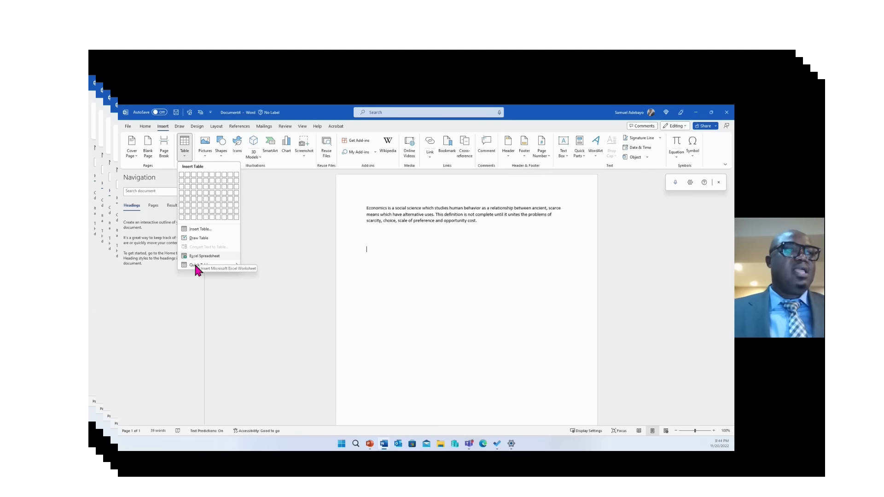
{"action": "mouse_move", "coordinate": [195, 265]}
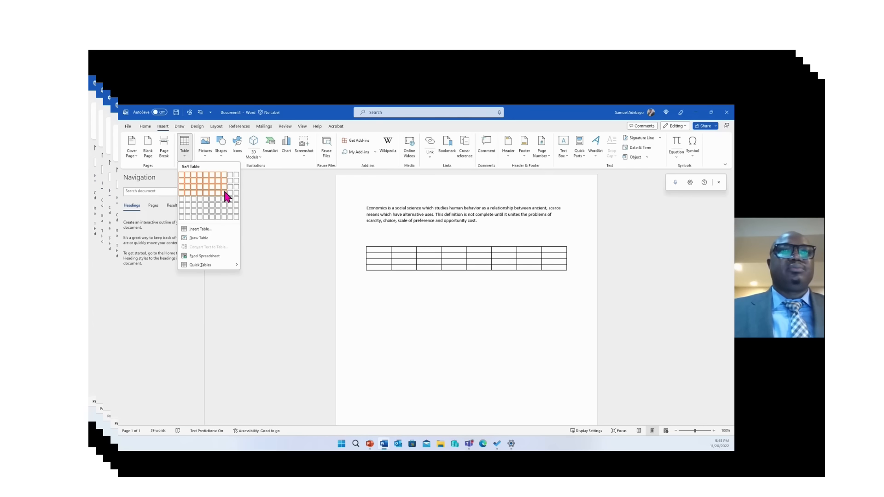
{"action": "left_click", "coordinate": [226, 196]}
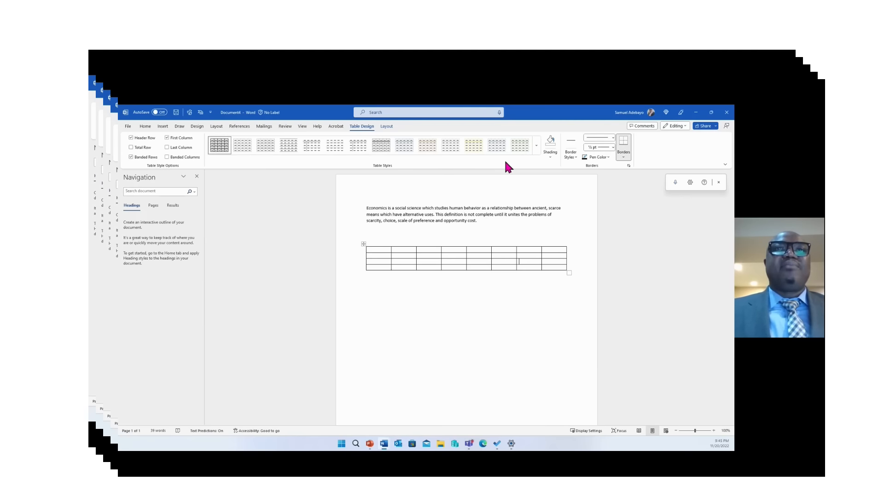
Apply the Grid Table 5 Dark - Accent 6 green style to the table
{"action": "left_click", "coordinate": [537, 146]}
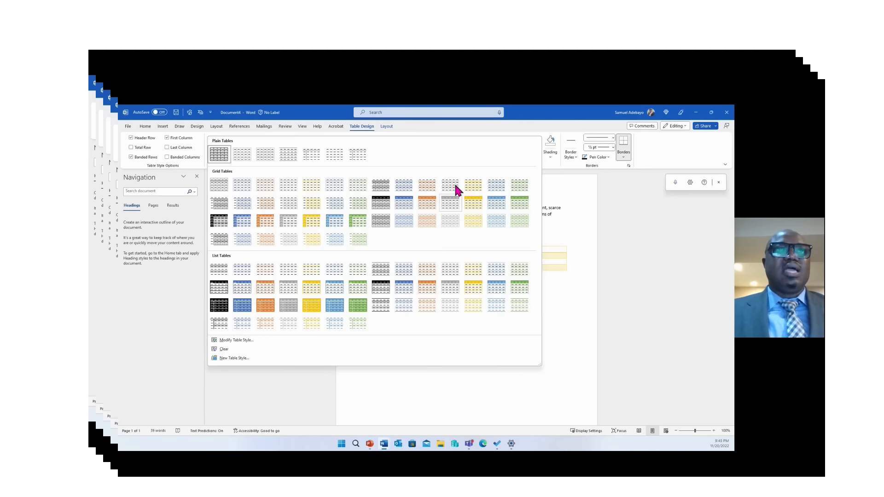
{"action": "left_click", "coordinate": [354, 223]}
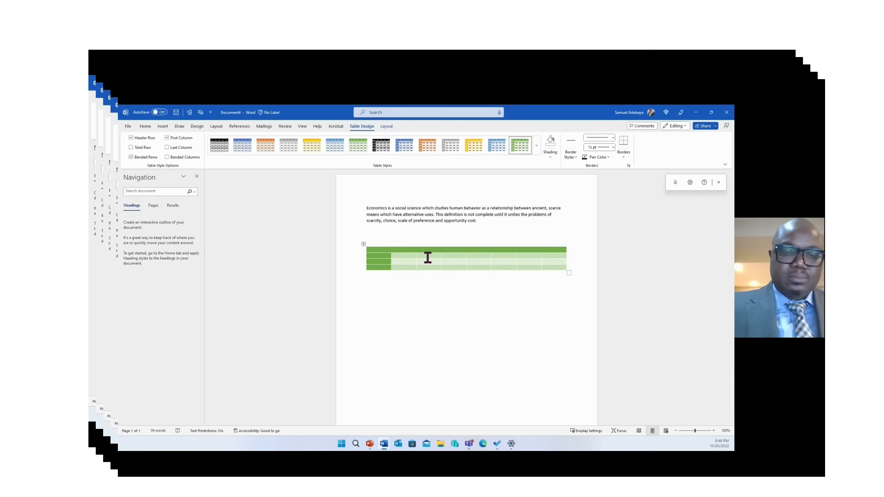
Type Scarcity, Choice, Scale of Preference and Opportunity Cost down the table's first column
{"action": "type", "text": "Scar"}
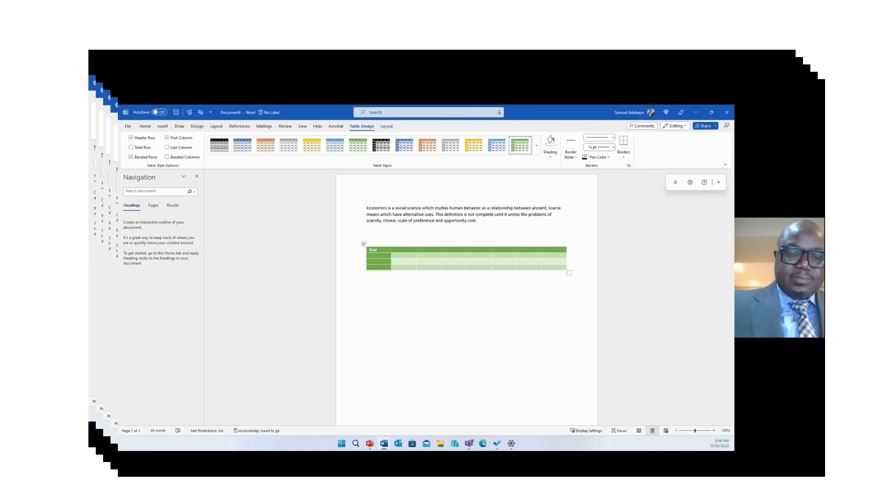
{"action": "type", "text": "city"}
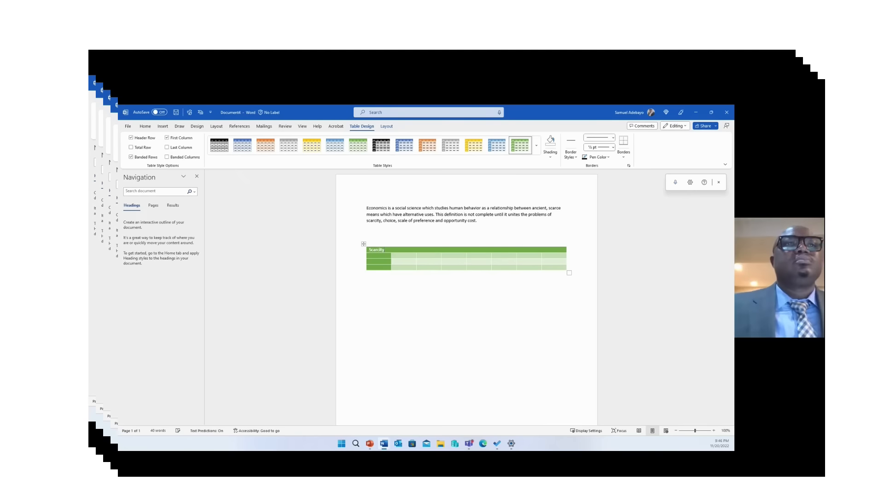
{"action": "left_click", "coordinate": [381, 256]}
{"action": "type", "text": "Choi"}
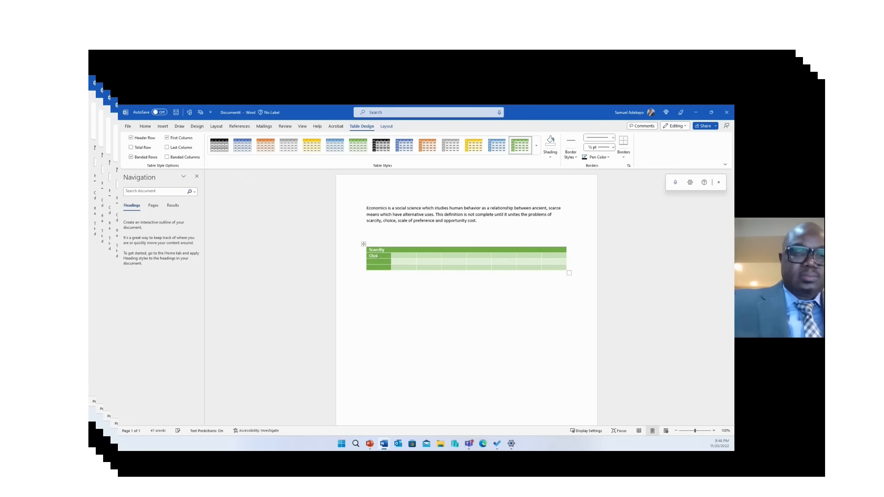
{"action": "type", "text": "ce"}
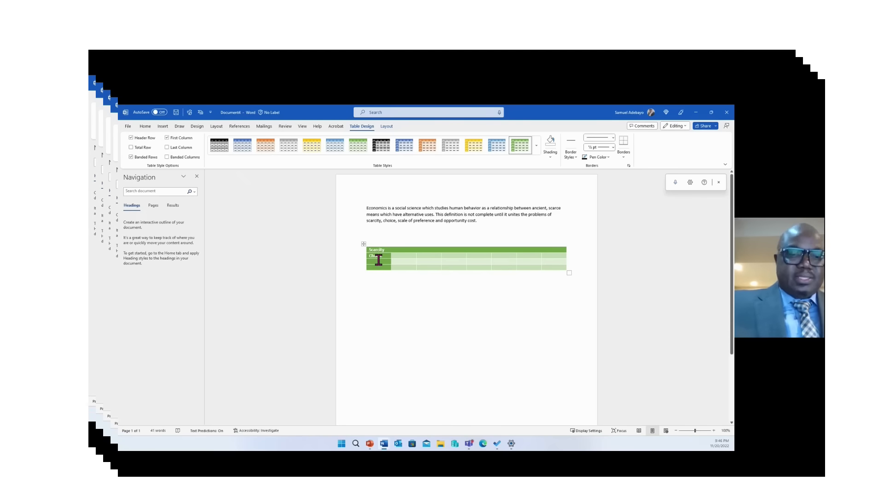
{"action": "left_click", "coordinate": [378, 260]}
{"action": "type", "text": "Sa"}
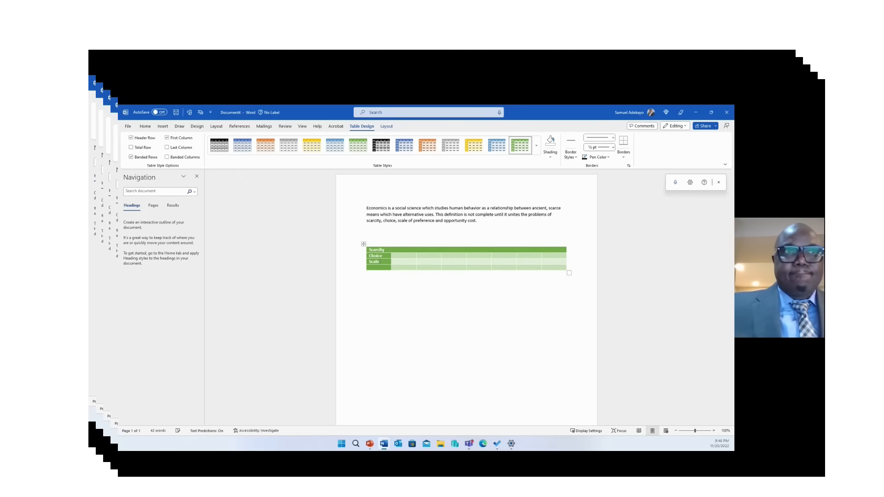
{"action": "type", "text": "ale of P"}
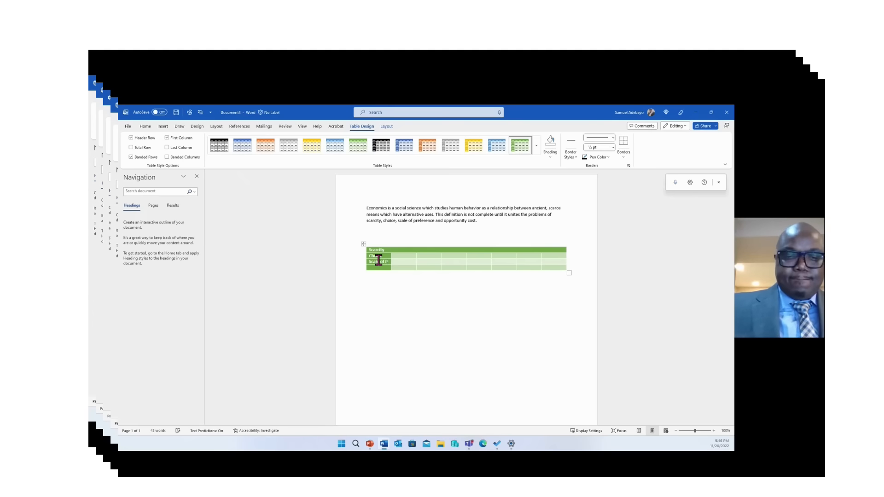
{"action": "type", "text": "r"}
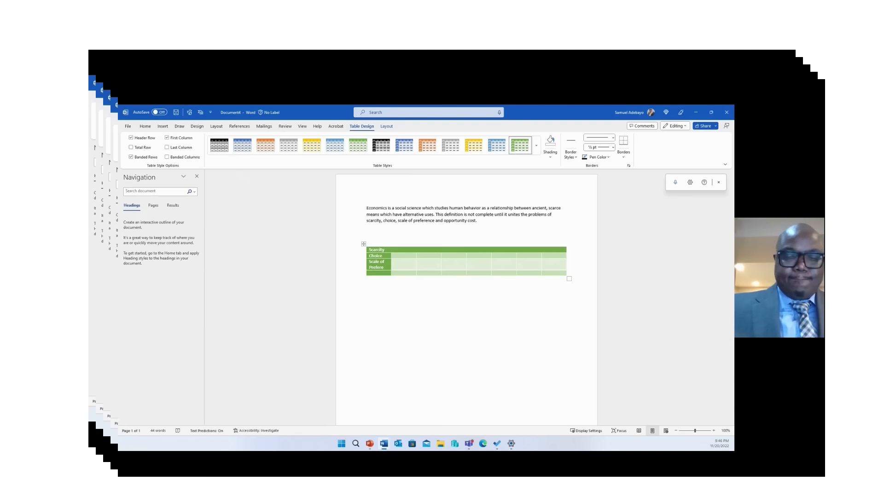
{"action": "type", "text": "eference"}
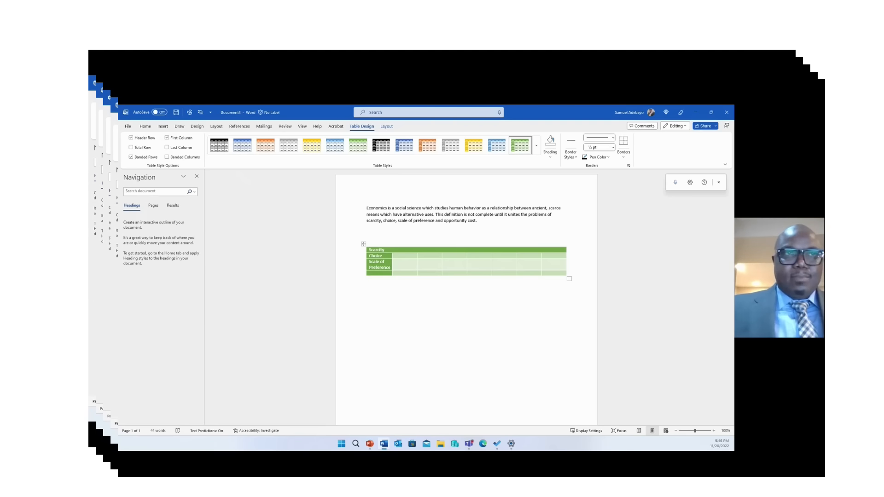
{"action": "left_click", "coordinate": [372, 272]}
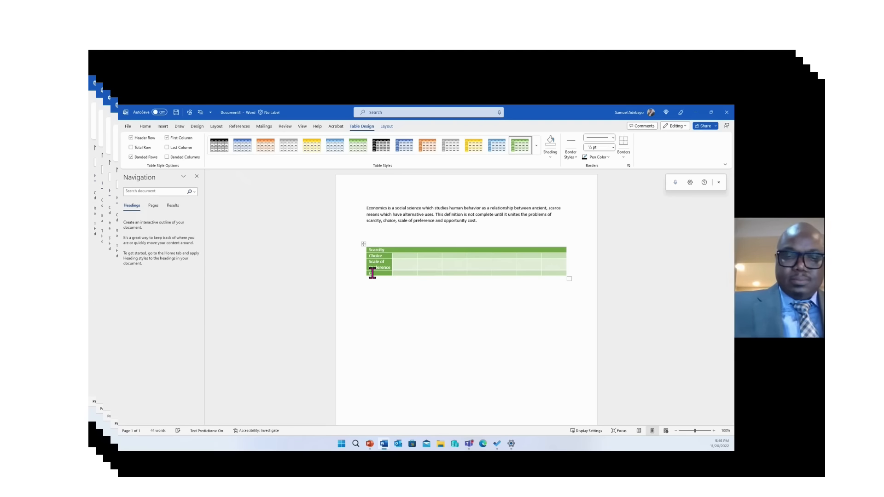
{"action": "type", "text": "Opport"}
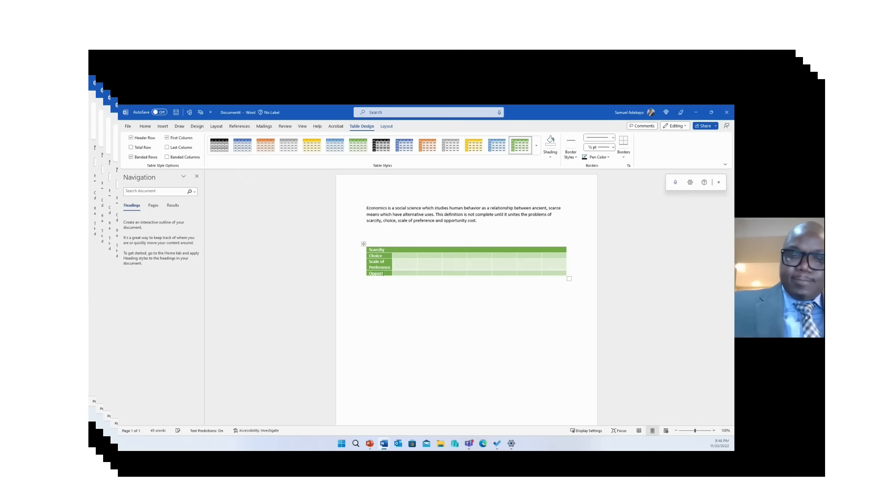
{"action": "type", "text": "unity"}
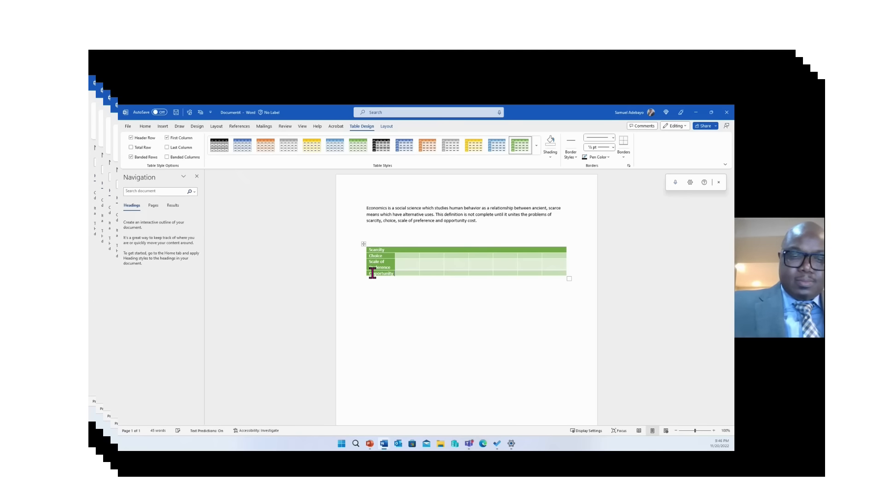
{"action": "key", "text": "Return"}
{"action": "type", "text": "Cost"}
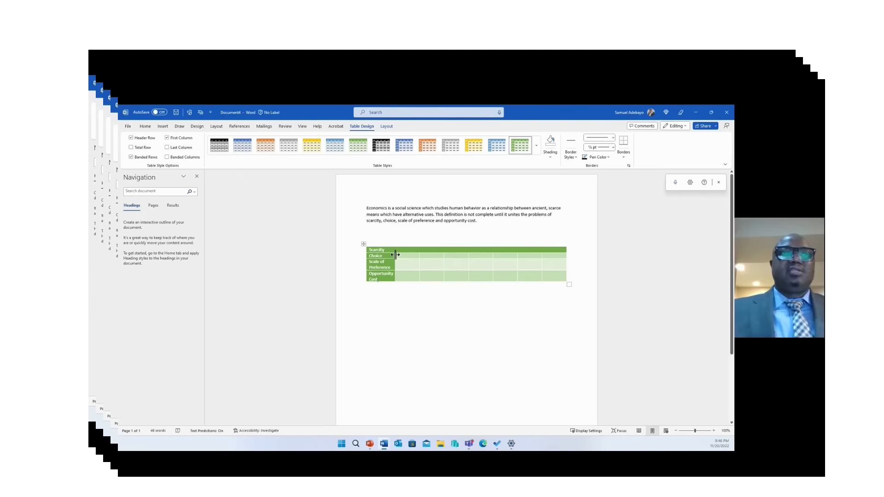
Widen the first column so each label fits on one line
{"action": "left_click_drag", "start_coordinate": [395, 255], "coordinate": [408, 256]}
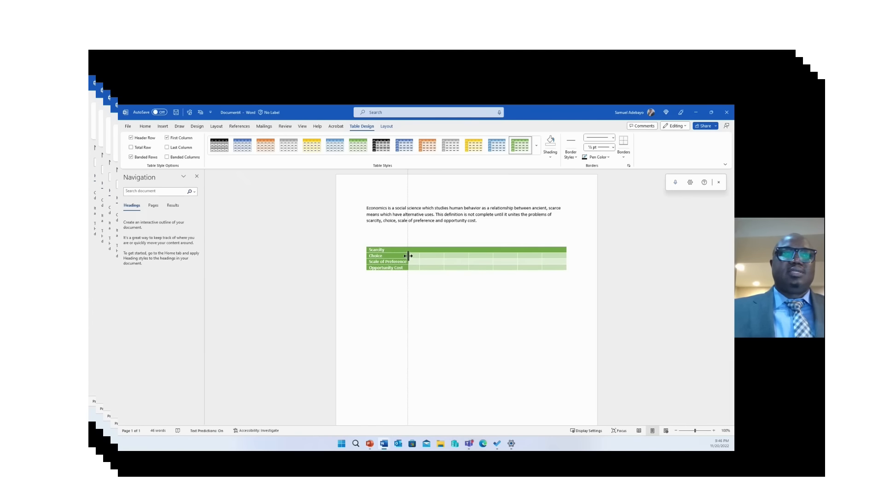
{"action": "left_click_drag", "start_coordinate": [409, 256], "coordinate": [429, 257]}
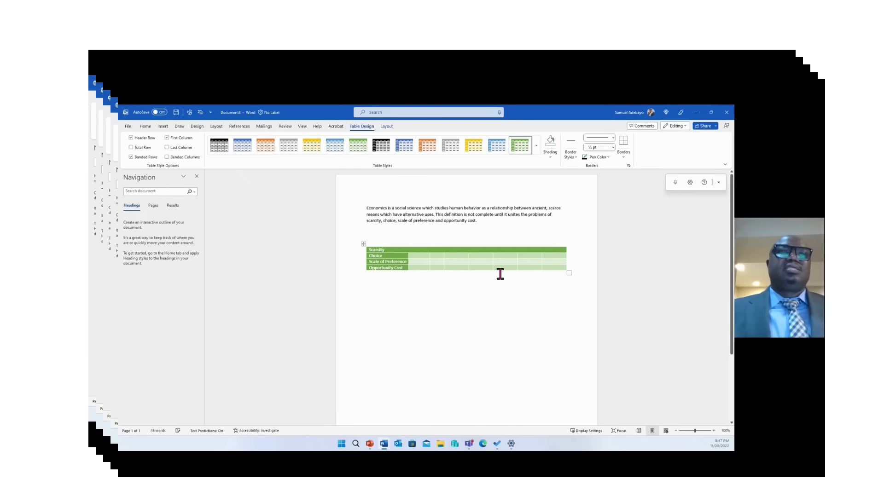
{"action": "left_click", "coordinate": [469, 304]}
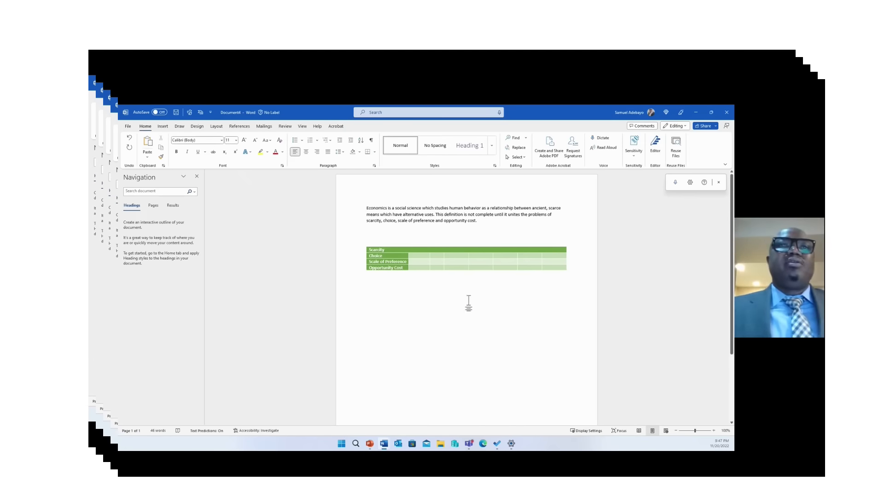
{"action": "left_click", "coordinate": [536, 249]}
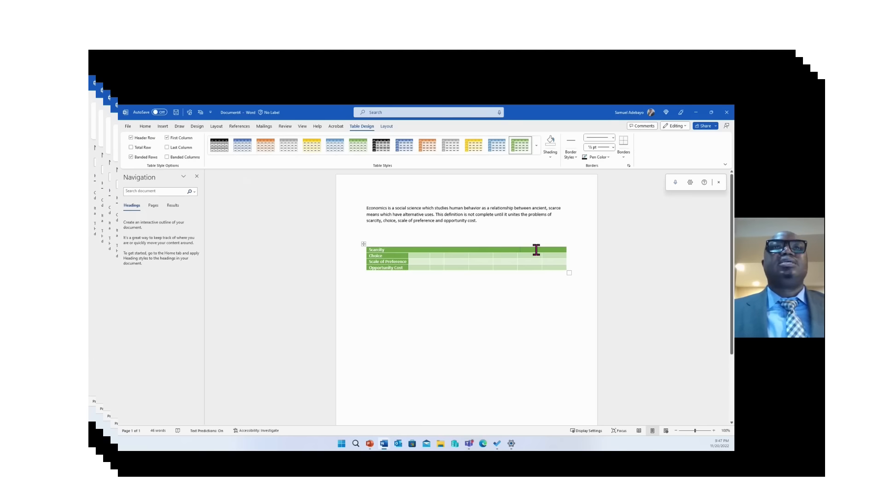
{"action": "left_click", "coordinate": [387, 127]}
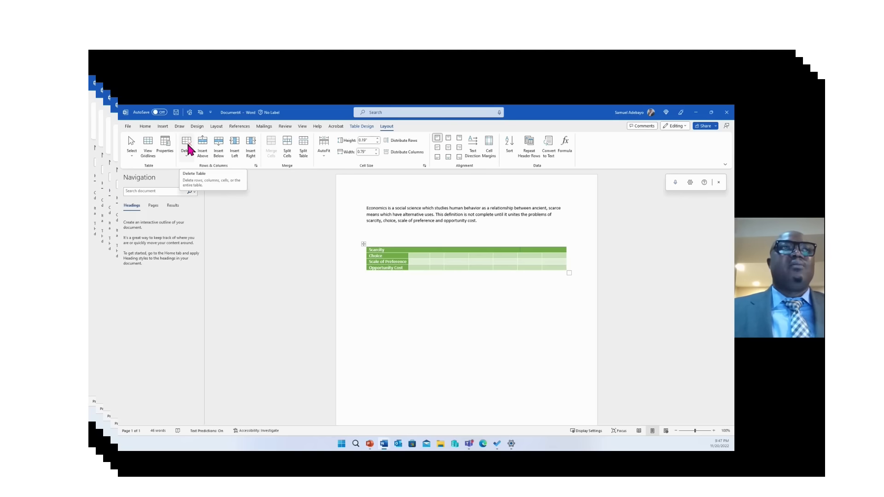
{"action": "left_click", "coordinate": [463, 257]}
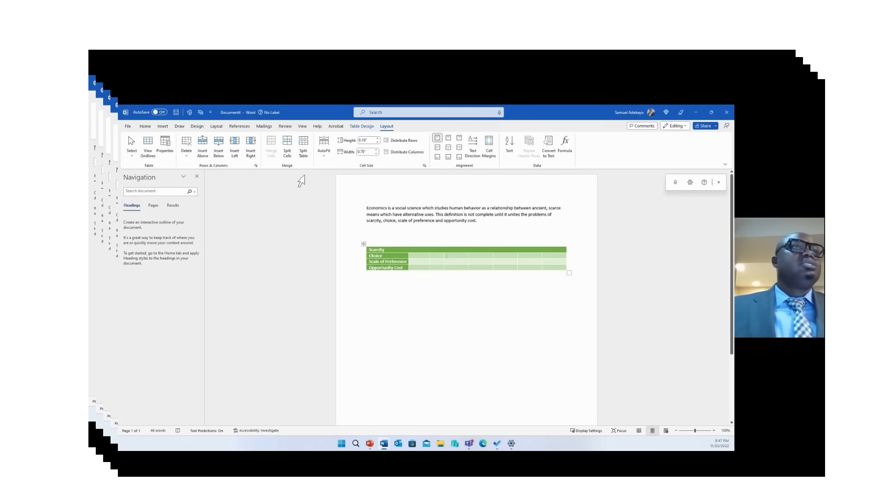
{"action": "left_click", "coordinate": [364, 129]}
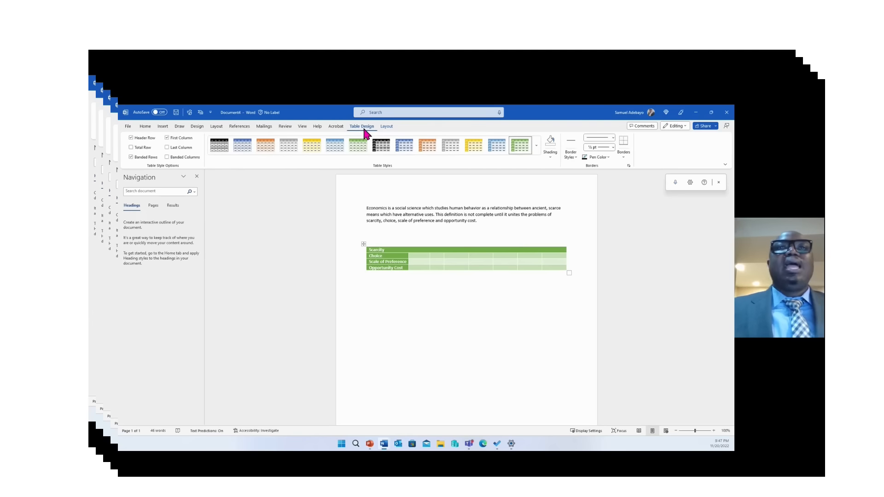
{"action": "left_click", "coordinate": [551, 157]}
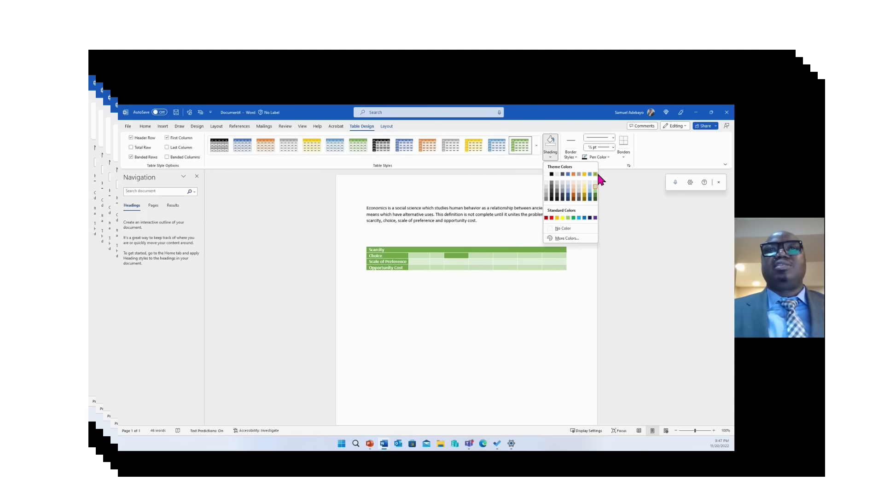
{"action": "left_click", "coordinate": [396, 253]}
{"action": "left_click", "coordinate": [398, 247]}
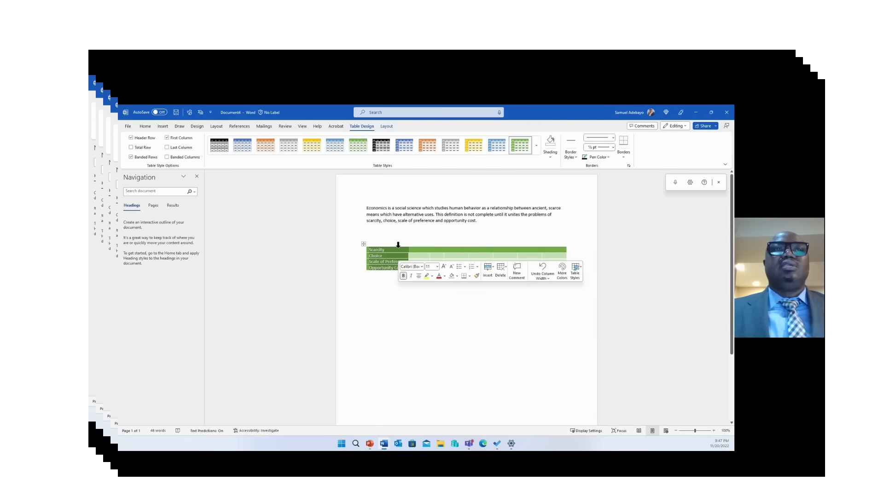
{"action": "left_click", "coordinate": [551, 157]}
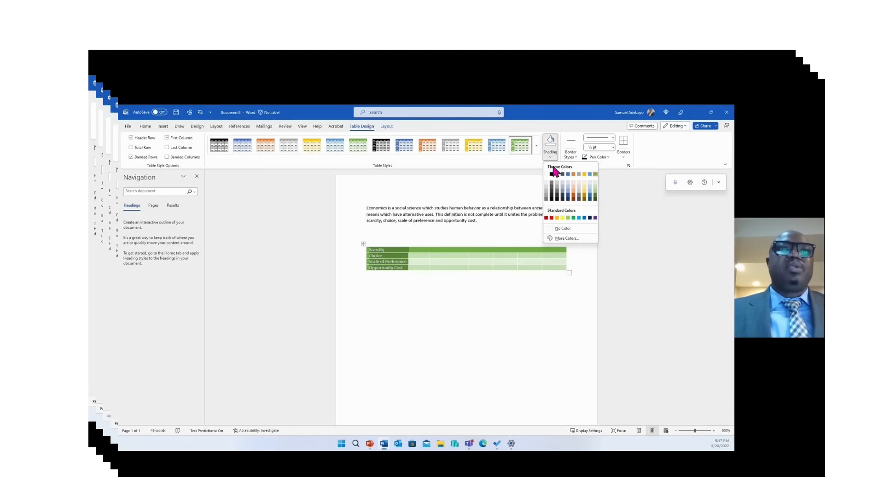
{"action": "left_click", "coordinate": [306, 290]}
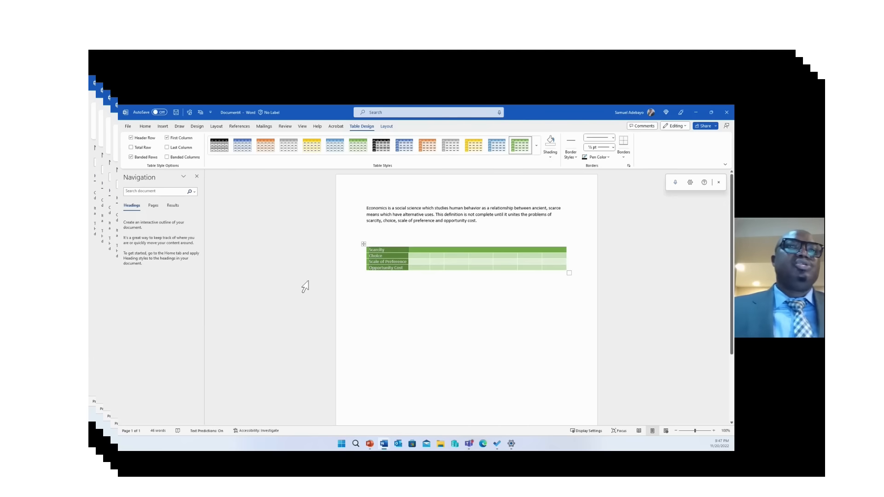
Leave the green table and bring up the Design tab's themes, colours and fonts
{"action": "left_click", "coordinate": [461, 323]}
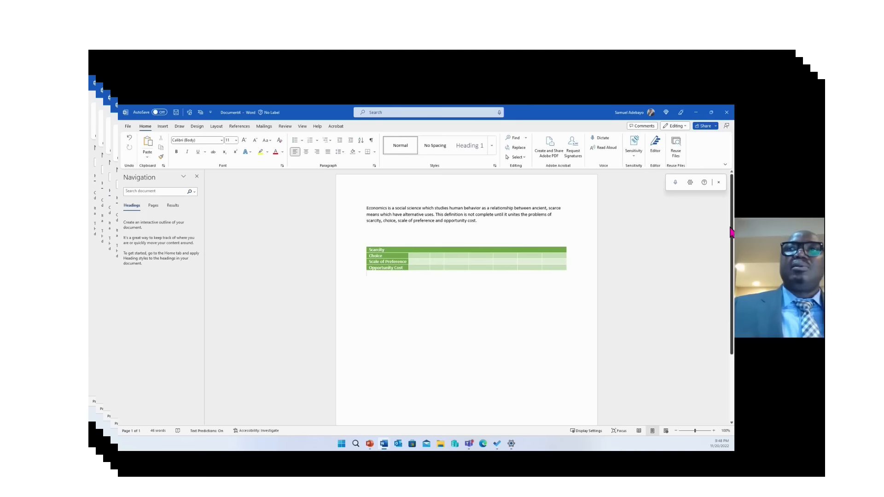
{"action": "left_click_drag", "start_coordinate": [732, 233], "coordinate": [732, 275]}
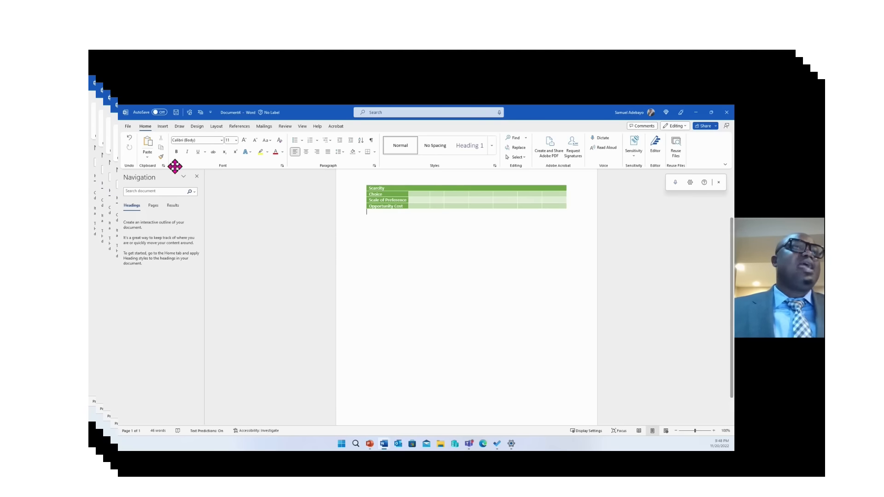
{"action": "left_click", "coordinate": [197, 127]}
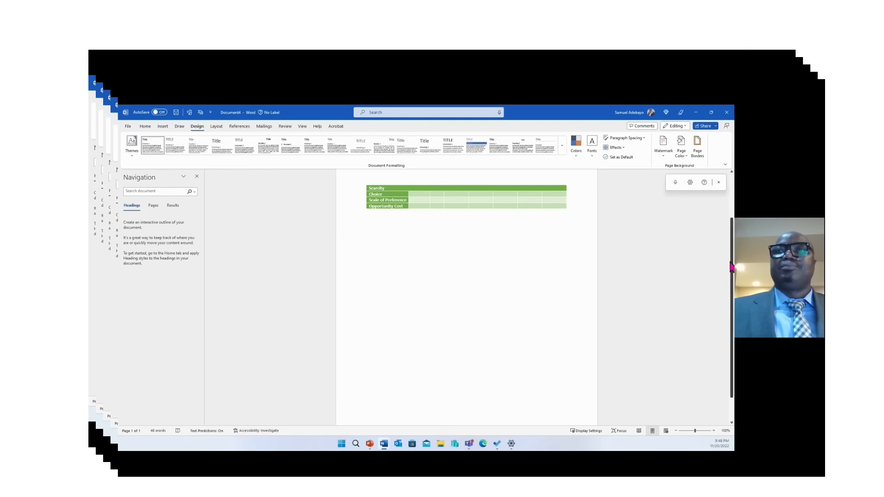
Select the economics paragraph and apply the Facet theme
{"action": "scroll", "coordinate": [732, 266], "scroll_direction": "up", "scroll_amount": 3}
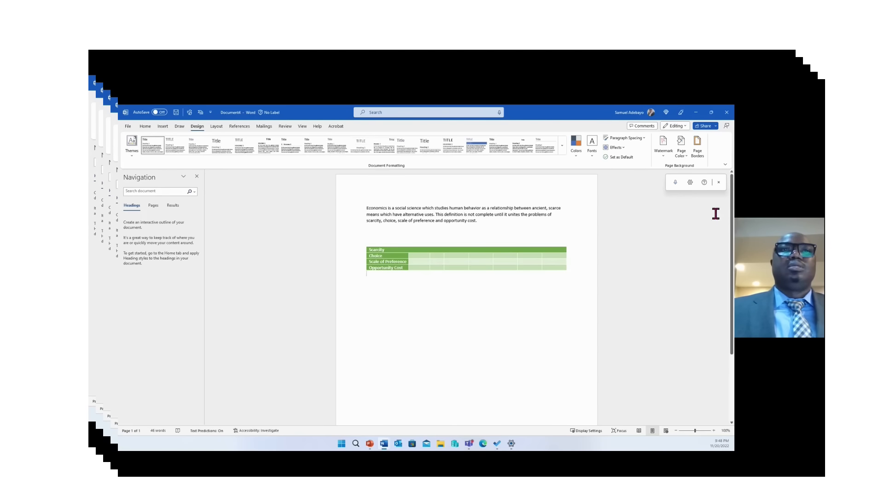
{"action": "left_click_drag", "start_coordinate": [479, 222], "coordinate": [361, 208]}
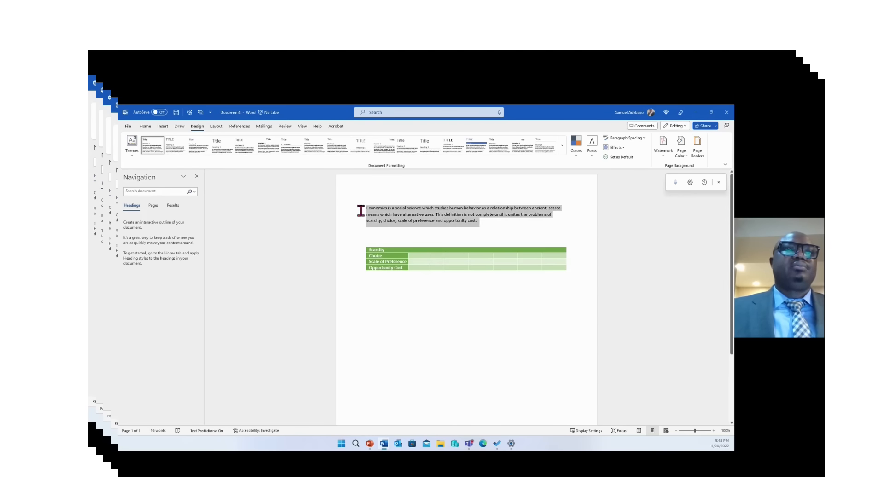
{"action": "left_click", "coordinate": [132, 144]}
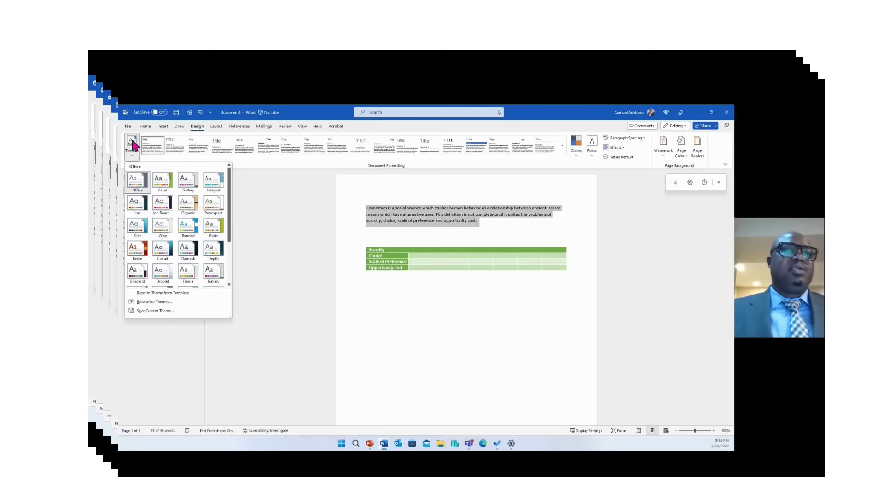
{"action": "left_click", "coordinate": [161, 184]}
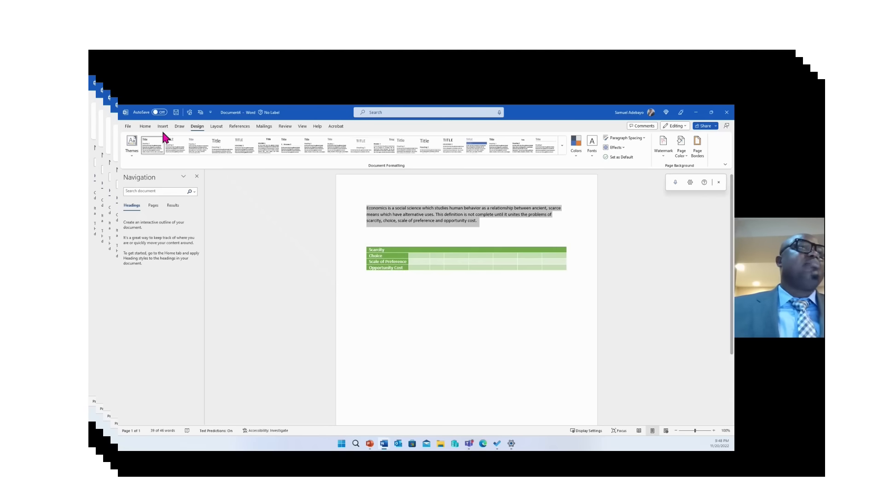
Switch the document theme to Vapor Trail
{"action": "left_click", "coordinate": [132, 144]}
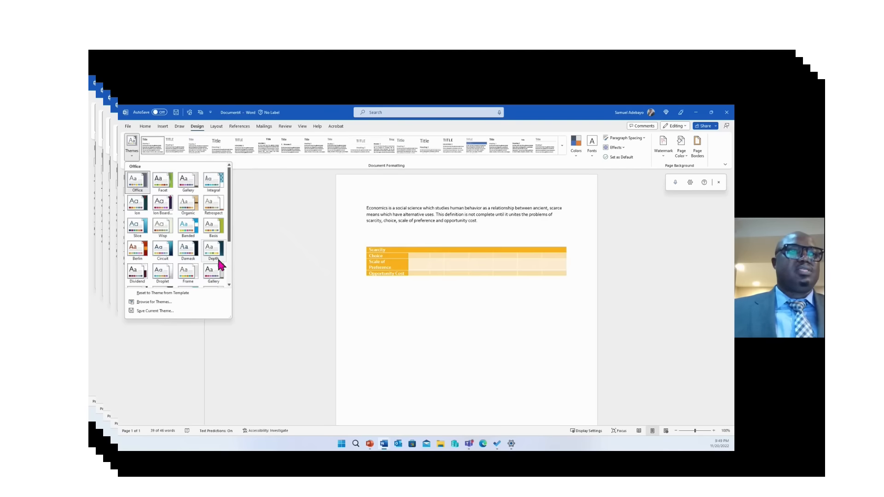
{"action": "left_click", "coordinate": [229, 285]}
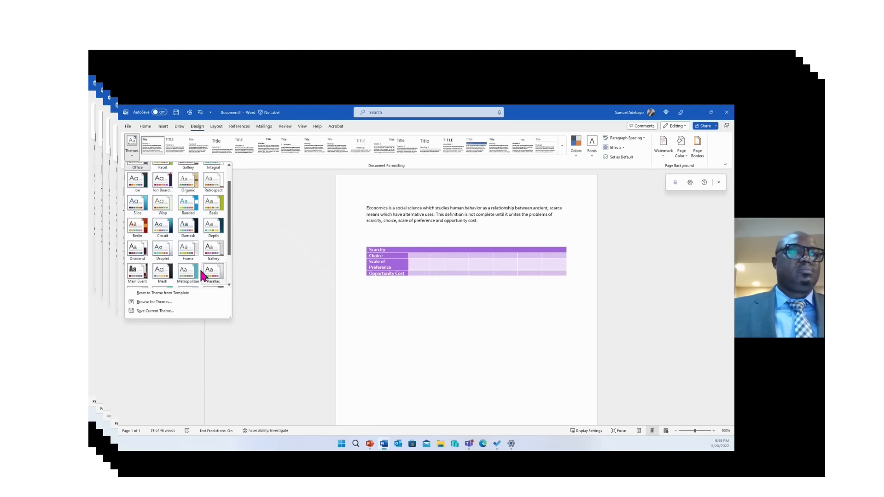
{"action": "scroll", "coordinate": [230, 241], "scroll_direction": "down", "scroll_amount": 2}
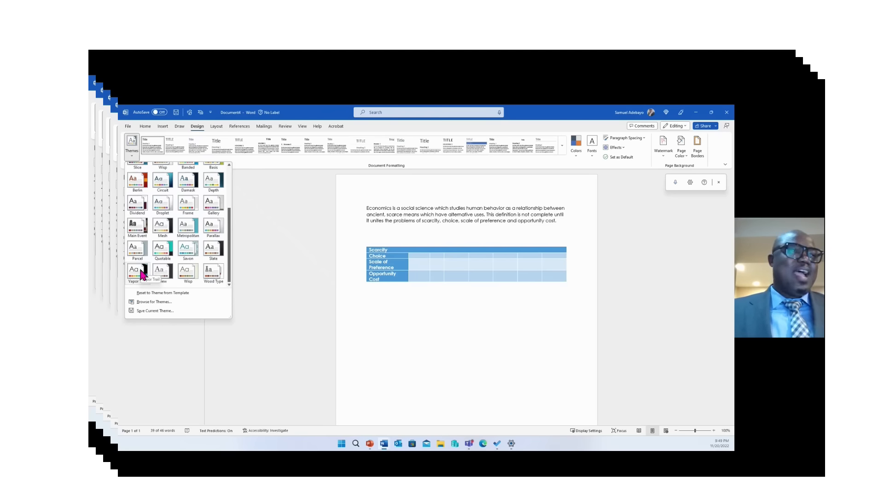
{"action": "left_click", "coordinate": [141, 270]}
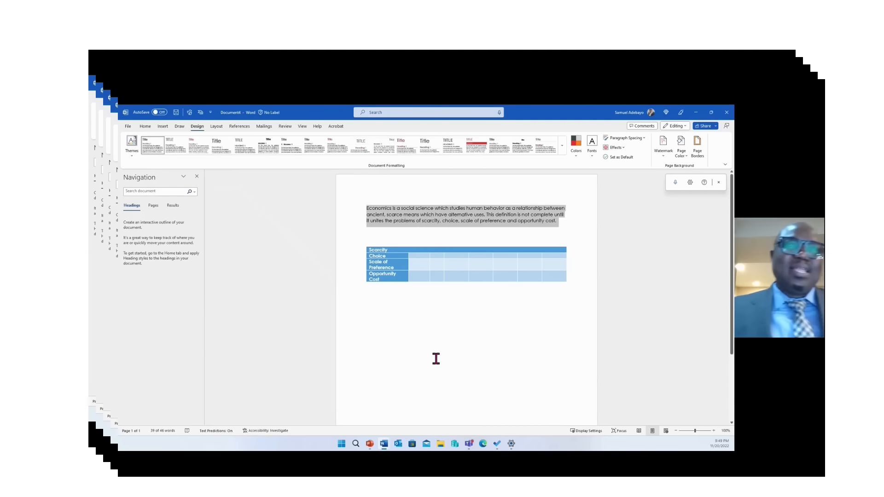
{"action": "left_click", "coordinate": [461, 305]}
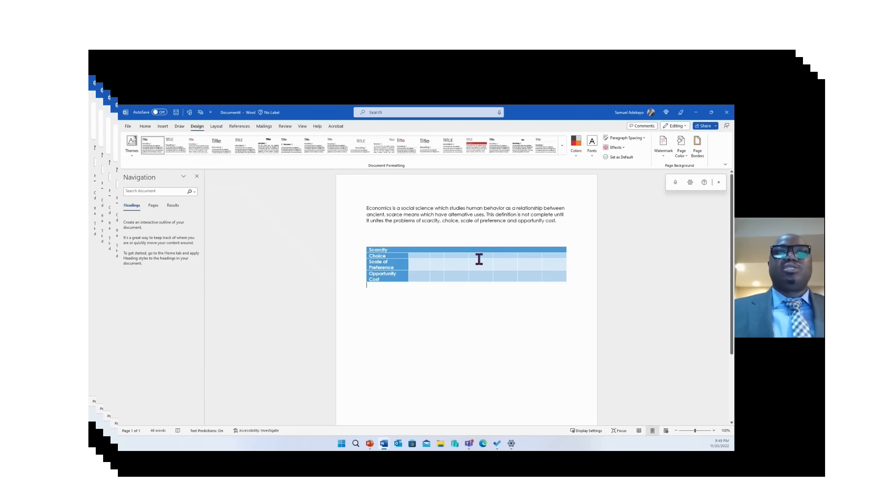
{"action": "left_click", "coordinate": [577, 155]}
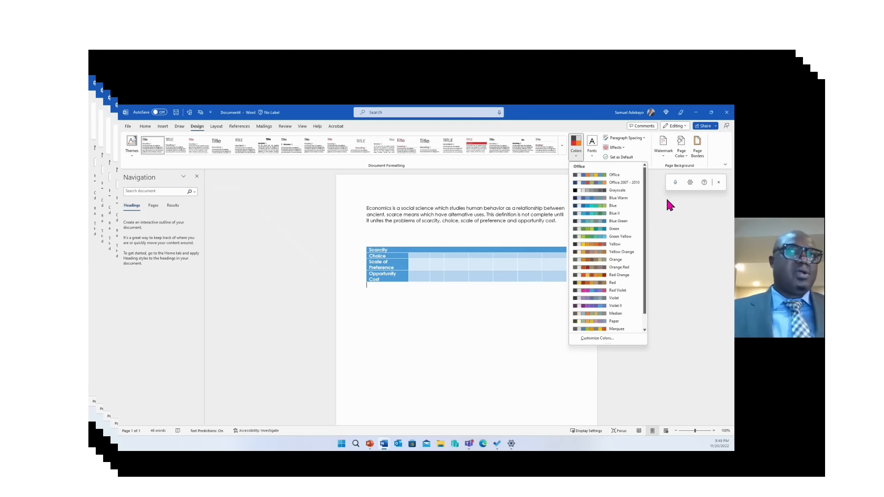
{"action": "left_click", "coordinate": [667, 212]}
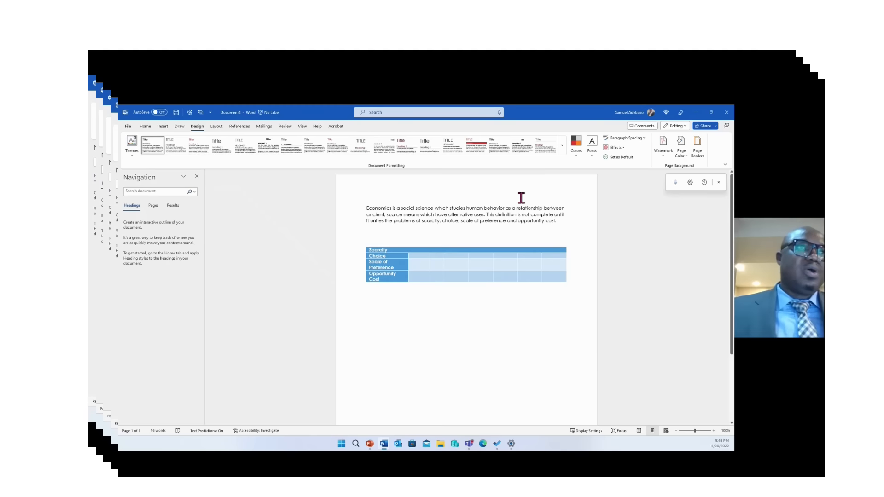
Insert a page break after the table to start an empty second page
{"action": "left_click", "coordinate": [145, 128]}
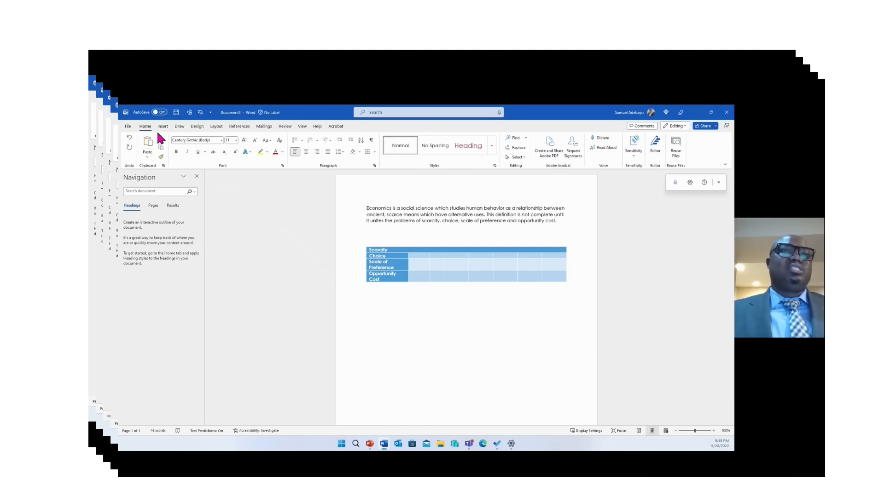
{"action": "left_click", "coordinate": [396, 315]}
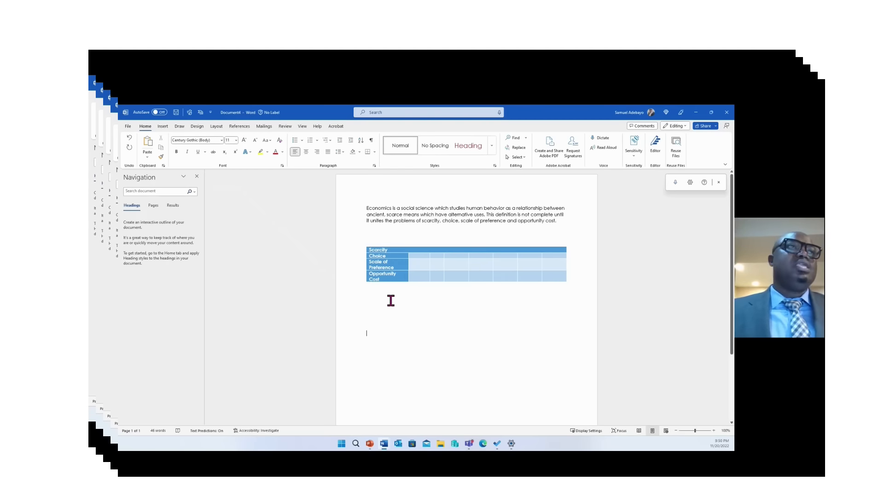
{"action": "left_click", "coordinate": [162, 127]}
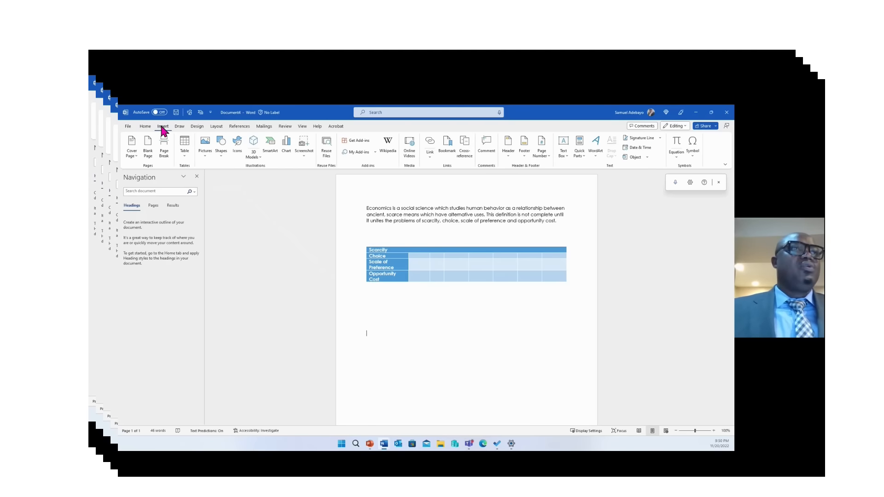
{"action": "left_click", "coordinate": [164, 148]}
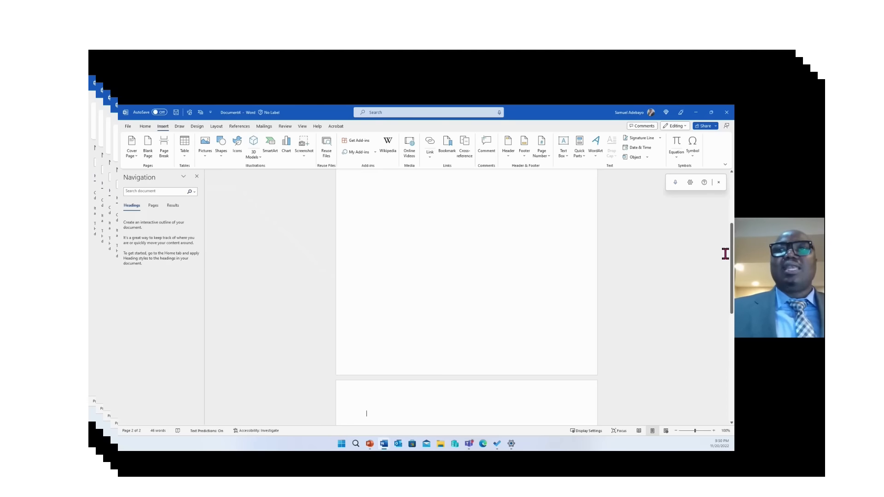
{"action": "left_click_drag", "start_coordinate": [733, 257], "coordinate": [732, 325]}
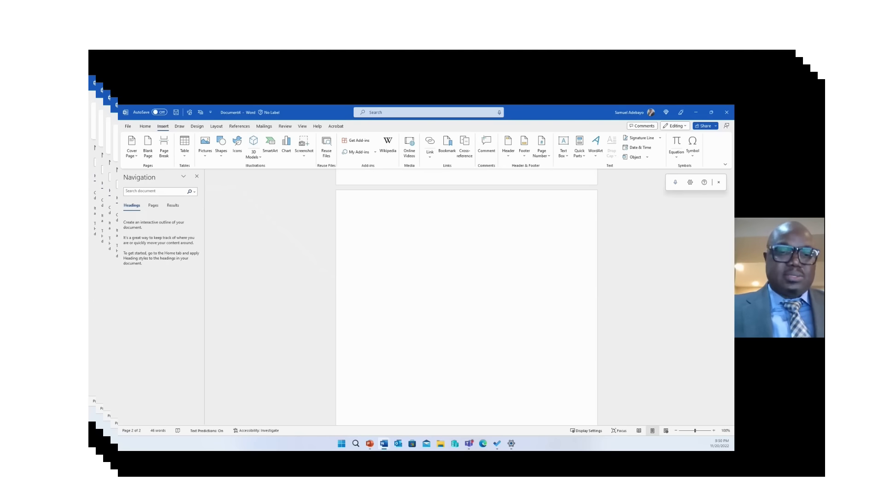
Type Scarcity, Choice, Scale of Preference and Opportunity Cost as separate lines on page 2
{"action": "type", "text": "Sc"}
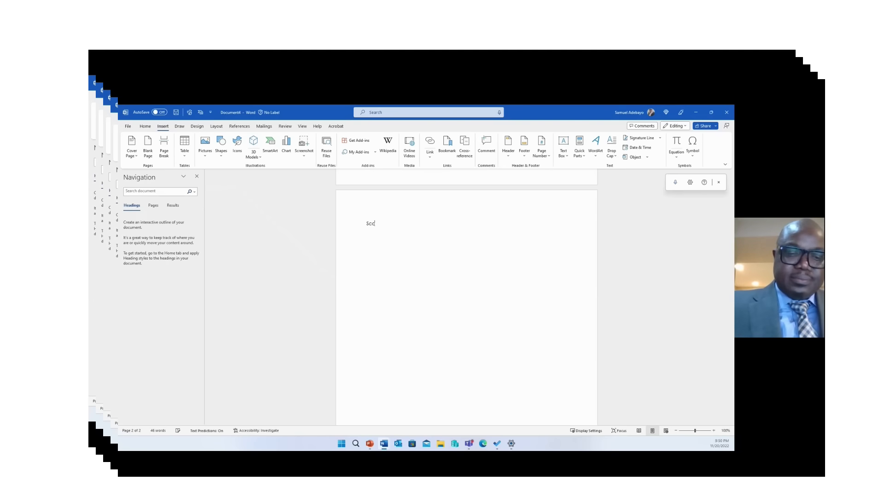
{"action": "type", "text": "arcity"}
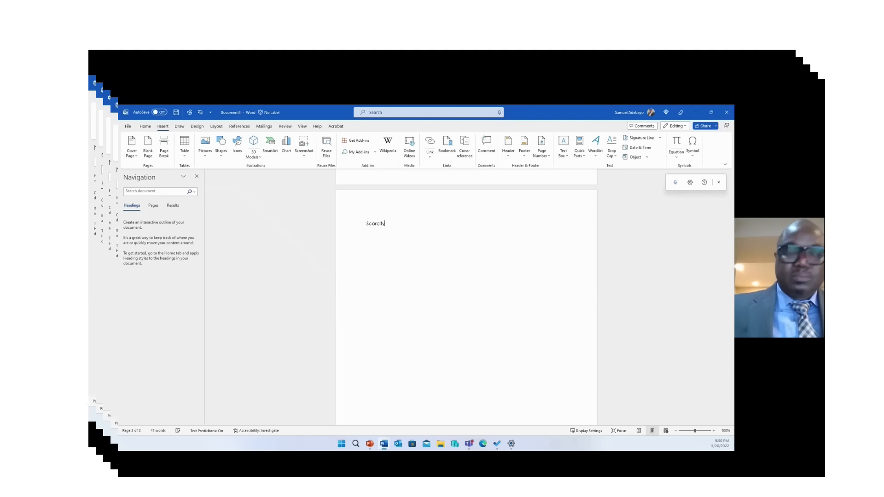
{"action": "key", "text": "Return"}
{"action": "type", "text": "C"}
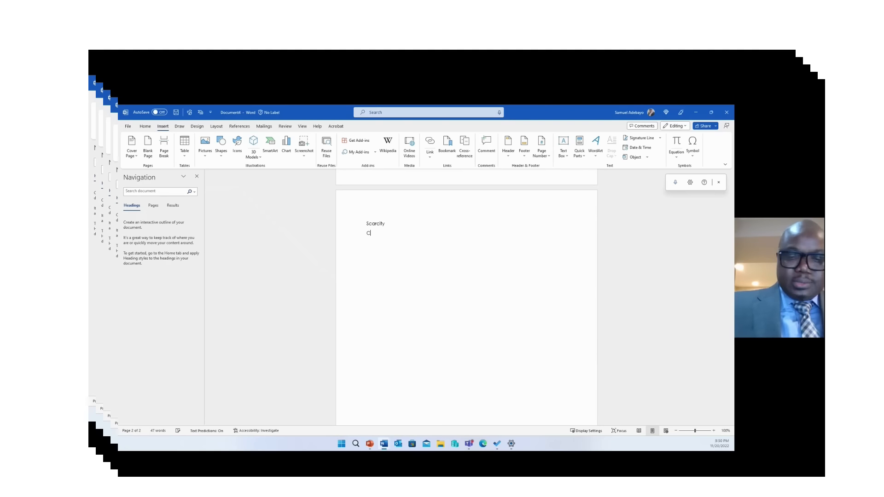
{"action": "type", "text": "hoic"}
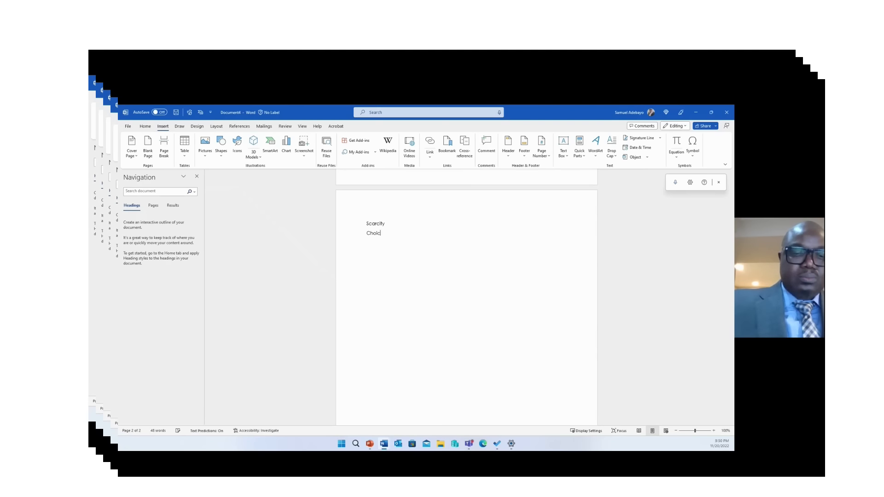
{"action": "type", "text": "e"}
{"action": "key", "text": "Return"}
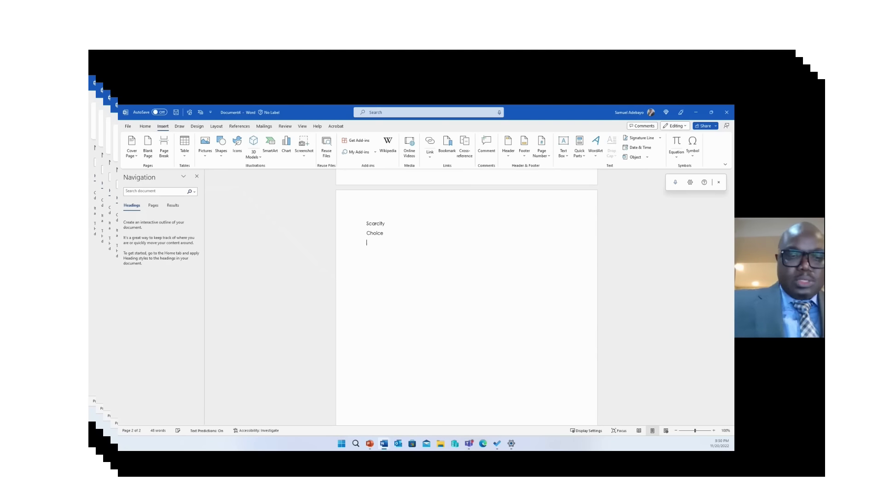
{"action": "type", "text": "Scale"}
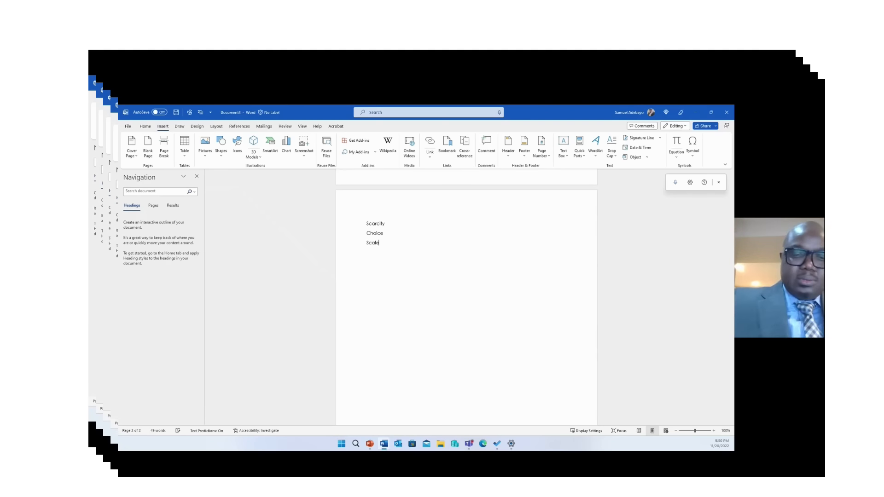
{"action": "type", "text": " of"}
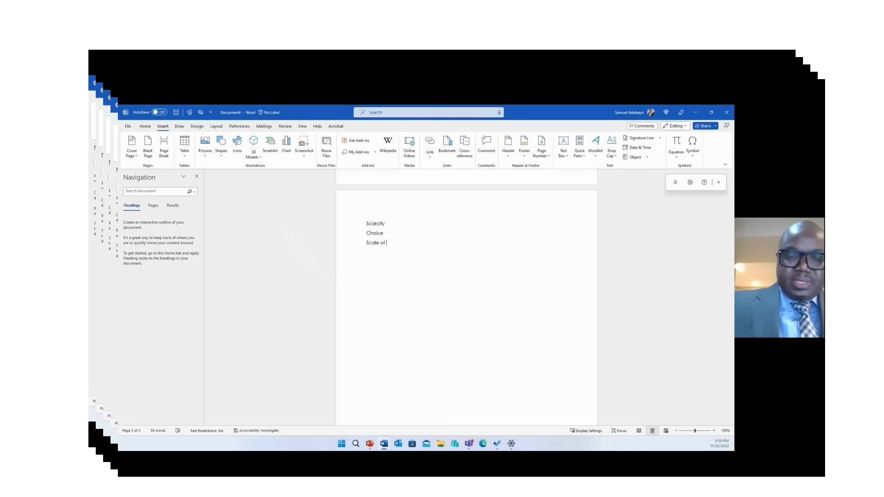
{"action": "type", "text": " Prefere"}
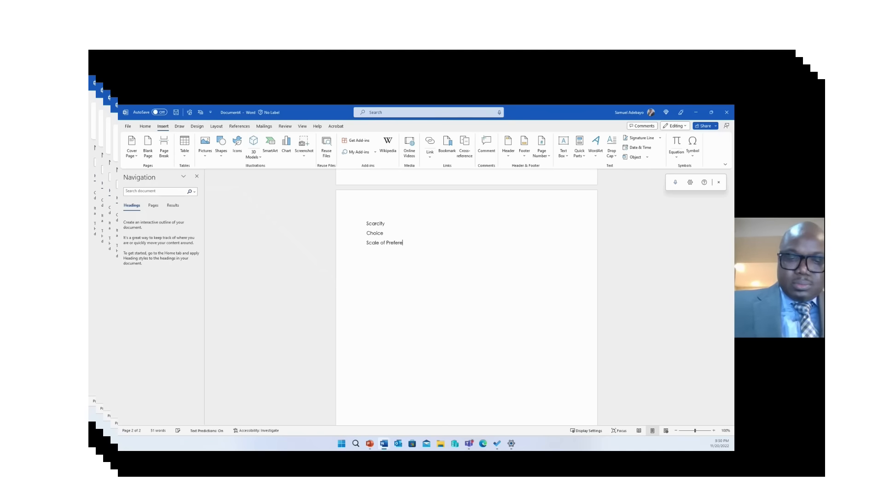
{"action": "type", "text": "nce"}
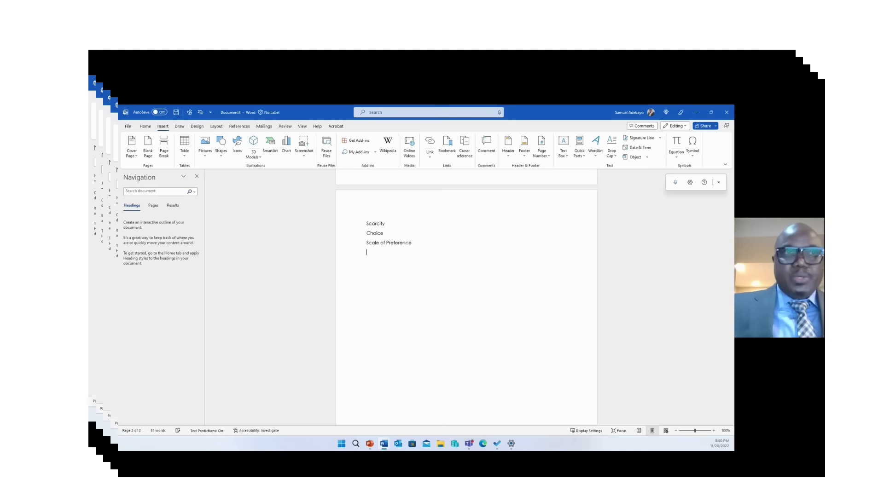
{"action": "type", "text": "P"}
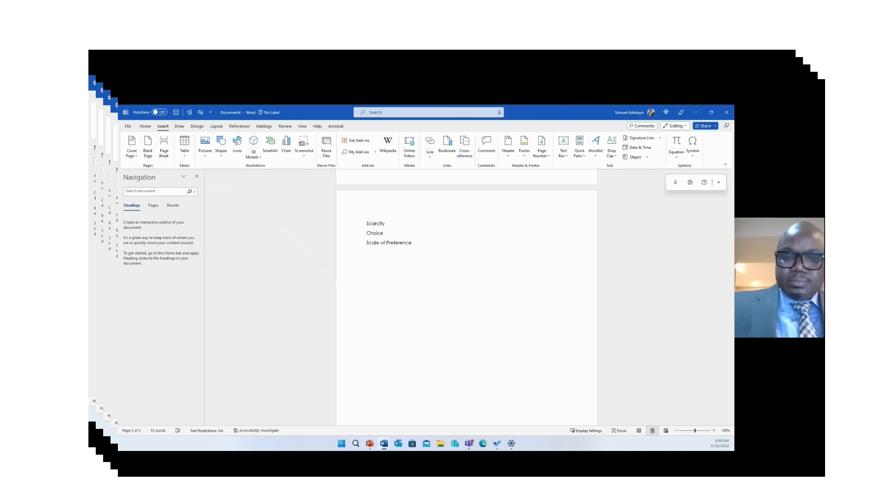
{"action": "type", "text": "Oppor"}
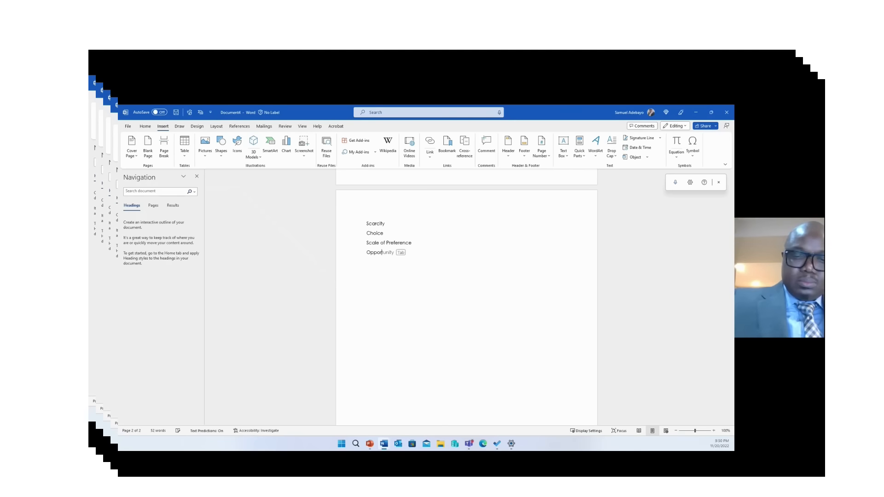
{"action": "type", "text": "tunity"}
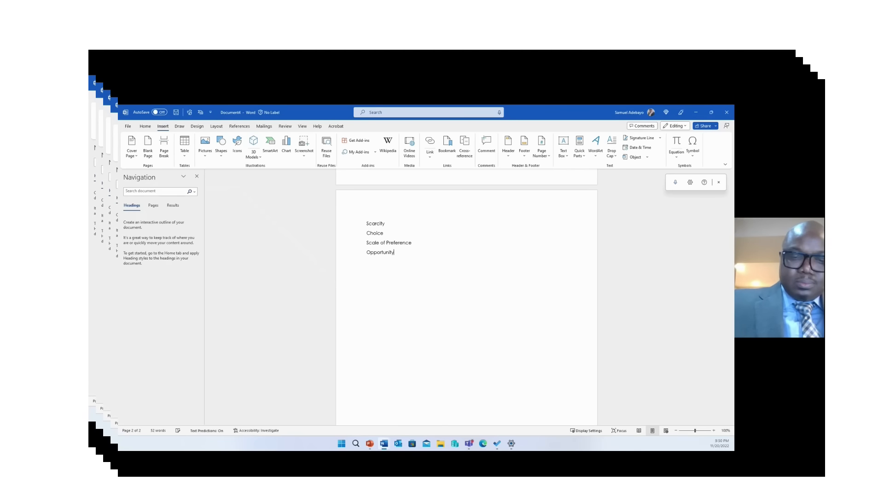
{"action": "type", "text": " Cos"}
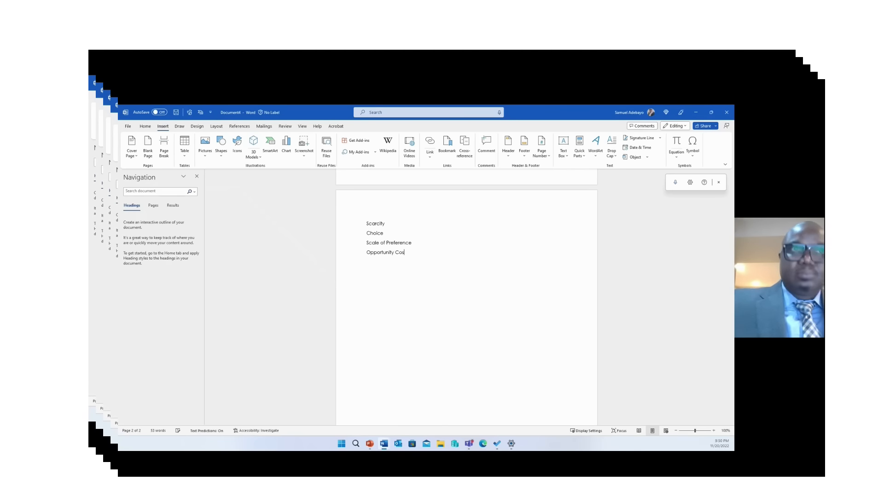
{"action": "type", "text": "t"}
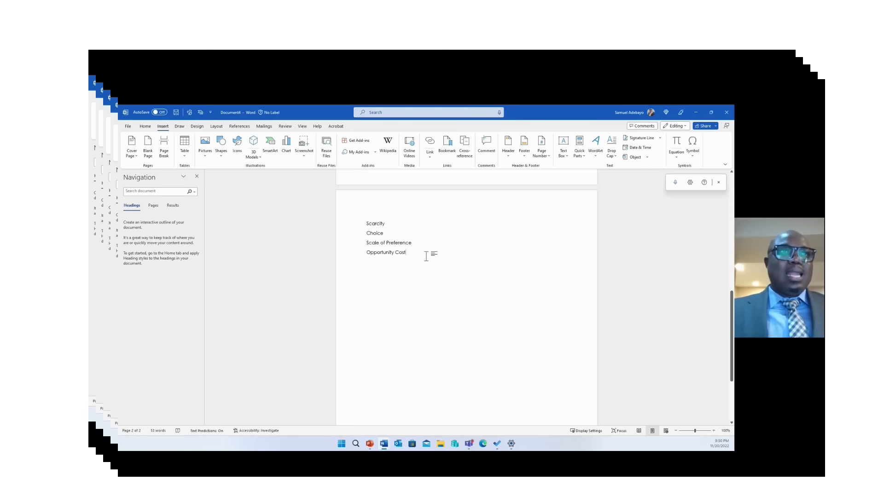
{"action": "left_click", "coordinate": [146, 127]}
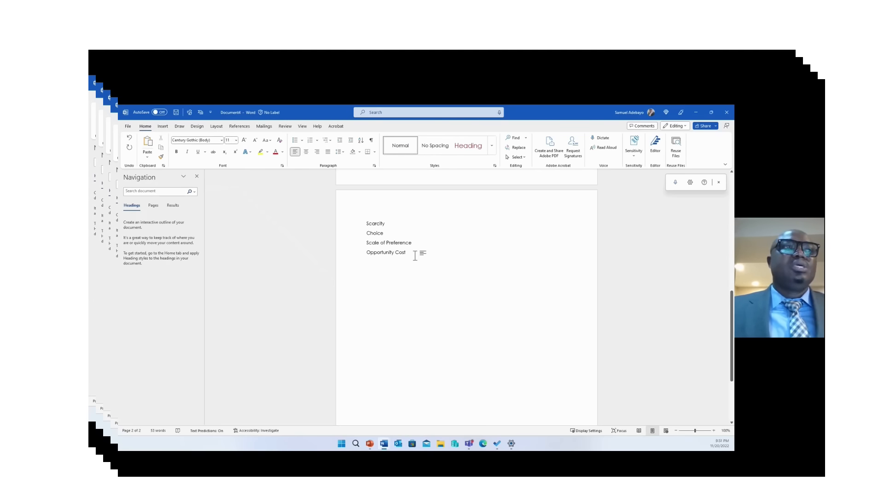
Make Scarcity a Heading 1 and Choice a Heading 2
{"action": "left_click_drag", "start_coordinate": [418, 253], "coordinate": [360, 219]}
{"action": "left_click", "coordinate": [390, 224]}
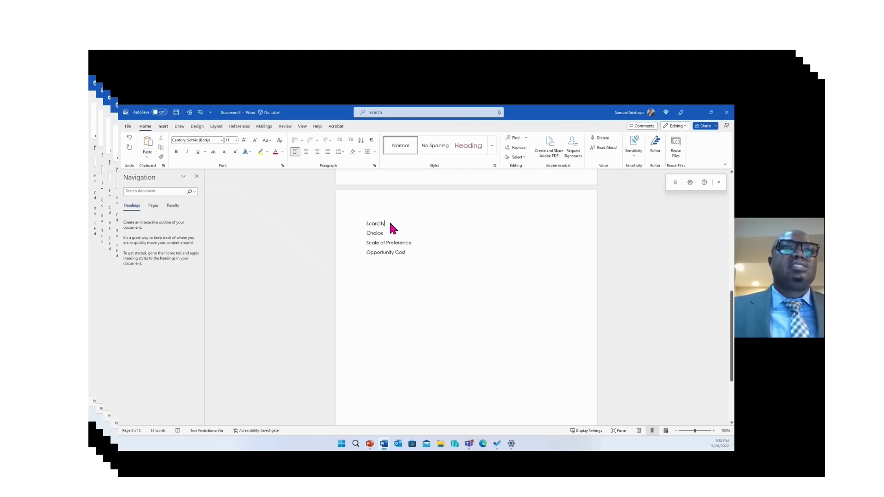
{"action": "left_click_drag", "start_coordinate": [389, 224], "coordinate": [365, 226]}
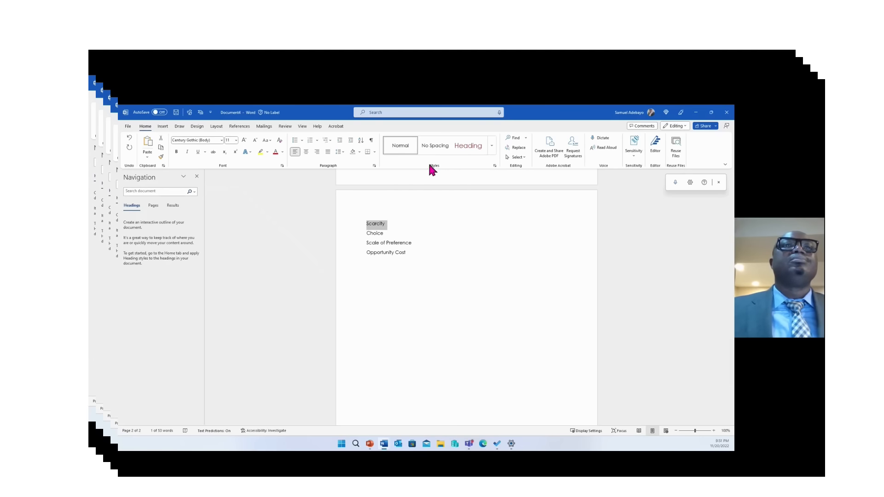
{"action": "left_click", "coordinate": [474, 150]}
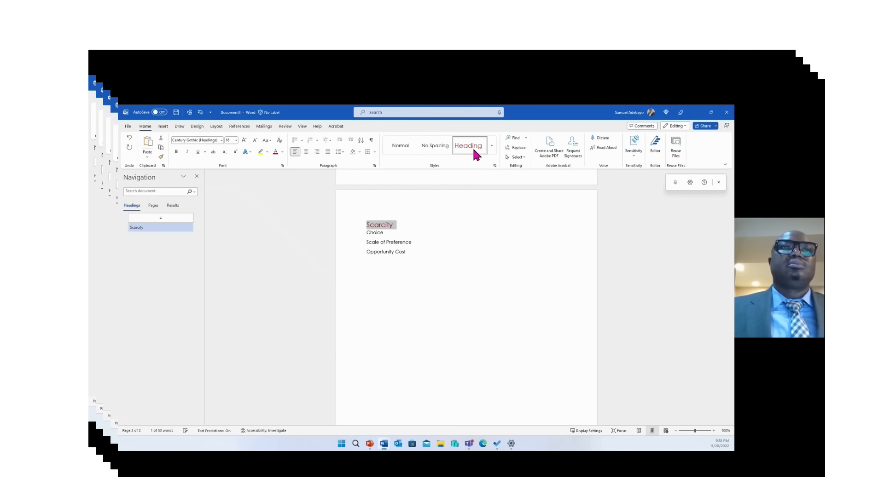
{"action": "left_click", "coordinate": [492, 145]}
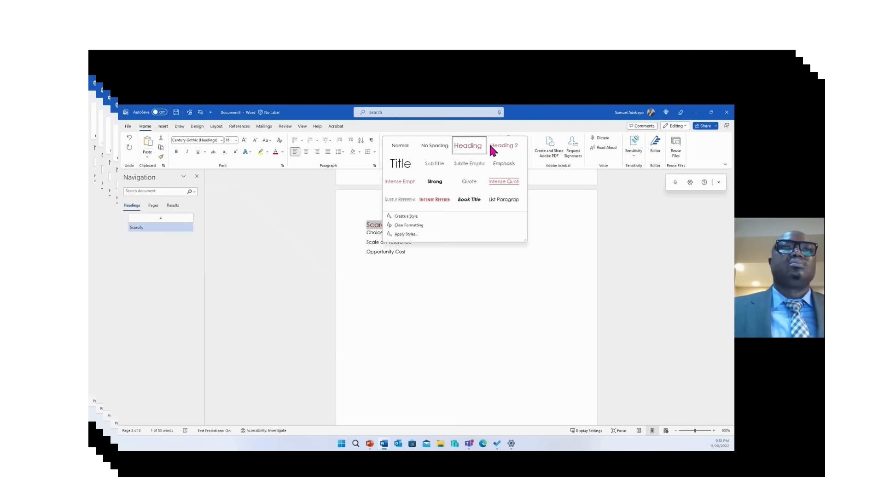
{"action": "left_click", "coordinate": [371, 239]}
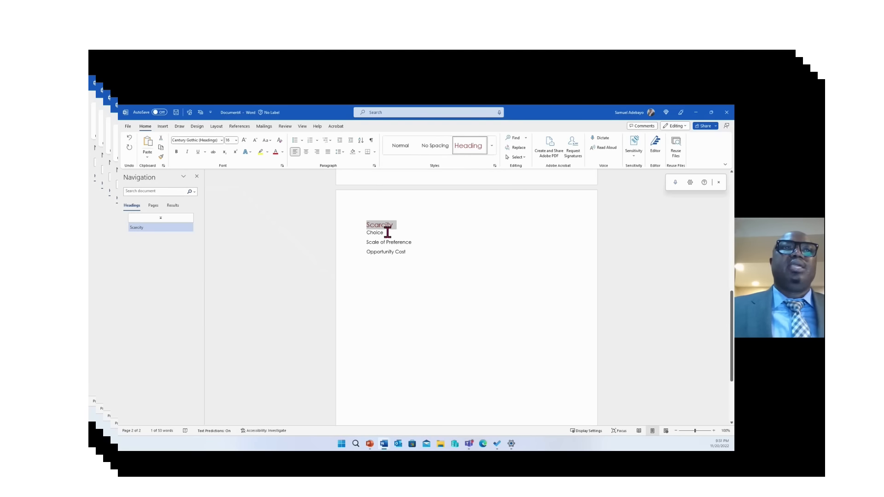
{"action": "left_click", "coordinate": [371, 234]}
{"action": "left_click", "coordinate": [380, 237]}
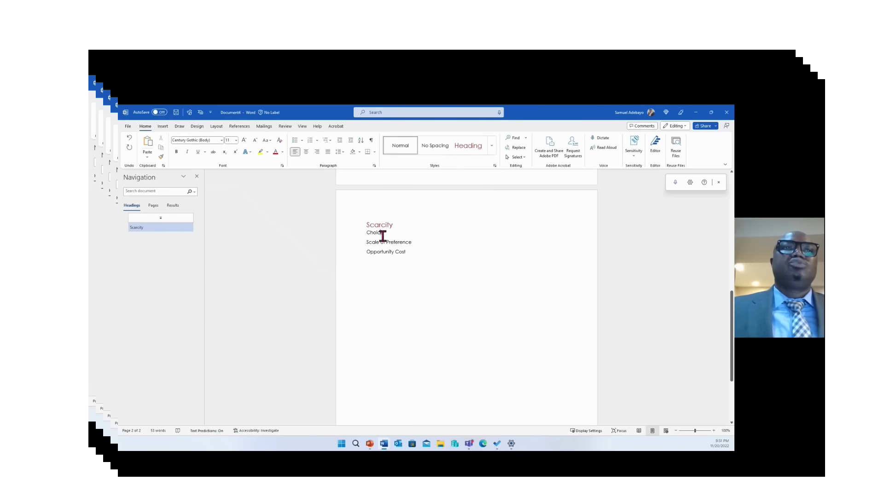
{"action": "left_click_drag", "start_coordinate": [388, 235], "coordinate": [364, 236]}
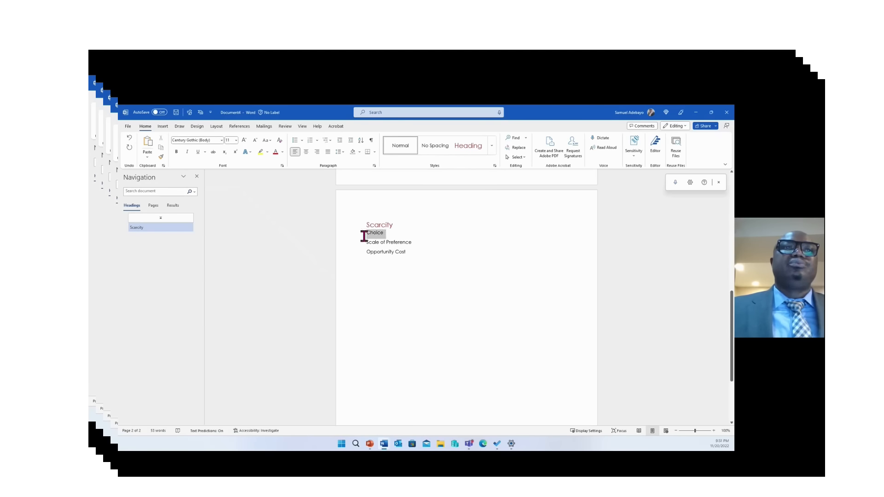
{"action": "left_click", "coordinate": [492, 146]}
{"action": "left_click", "coordinate": [507, 146]}
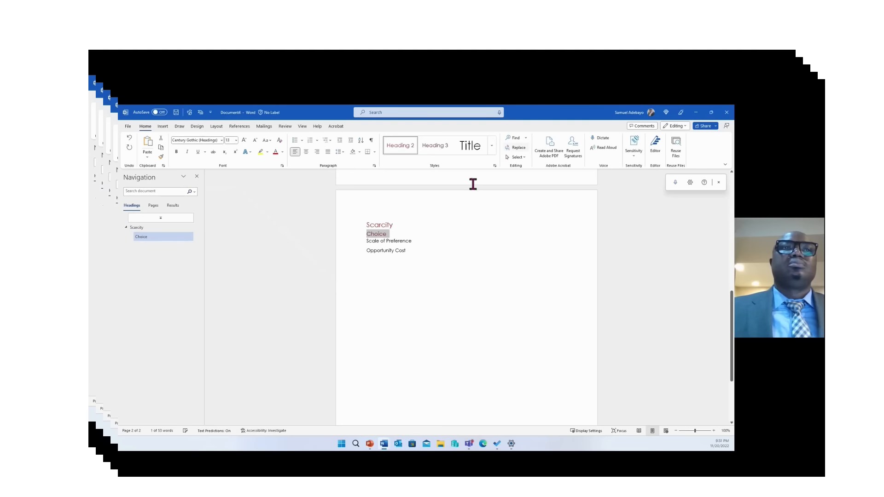
Make Scale of Preference a Heading 3 and Opportunity Cost a Heading 4
{"action": "left_click_drag", "start_coordinate": [415, 240], "coordinate": [365, 240]}
{"action": "left_click", "coordinate": [492, 146]}
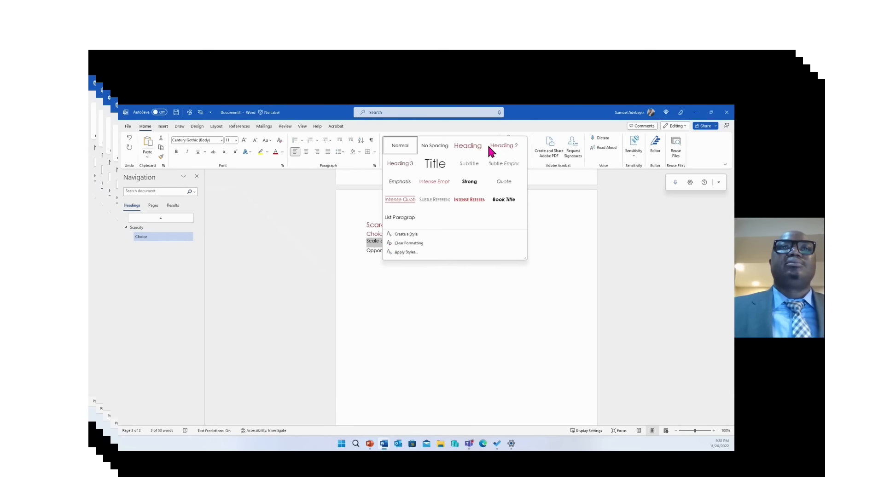
{"action": "left_click", "coordinate": [400, 164]}
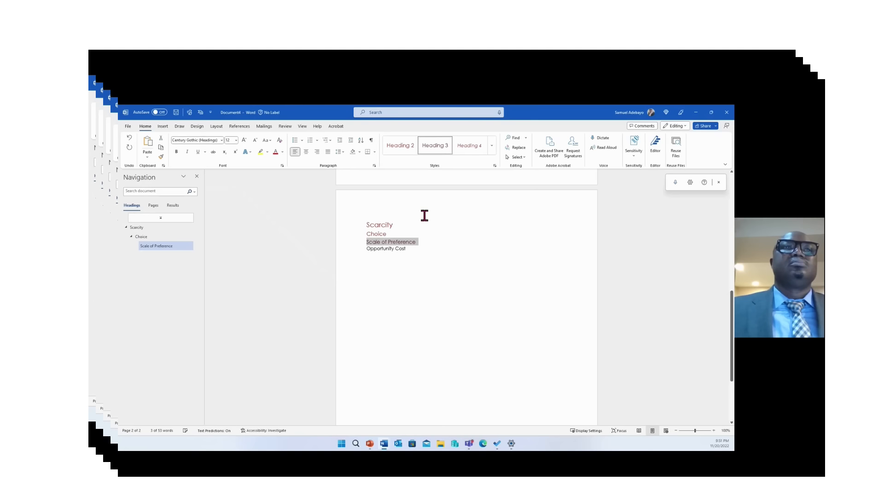
{"action": "left_click", "coordinate": [409, 250]}
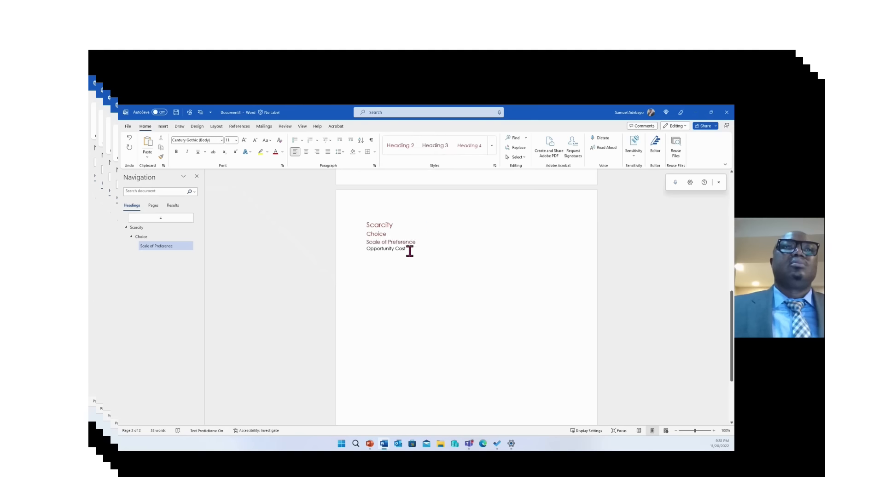
{"action": "left_click_drag", "start_coordinate": [409, 251], "coordinate": [366, 250]}
{"action": "left_click", "coordinate": [472, 143]}
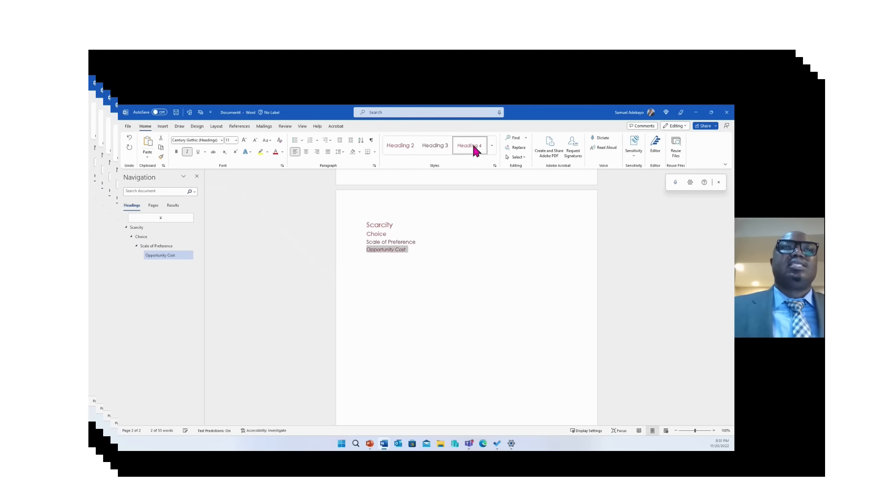
{"action": "left_click", "coordinate": [367, 226]}
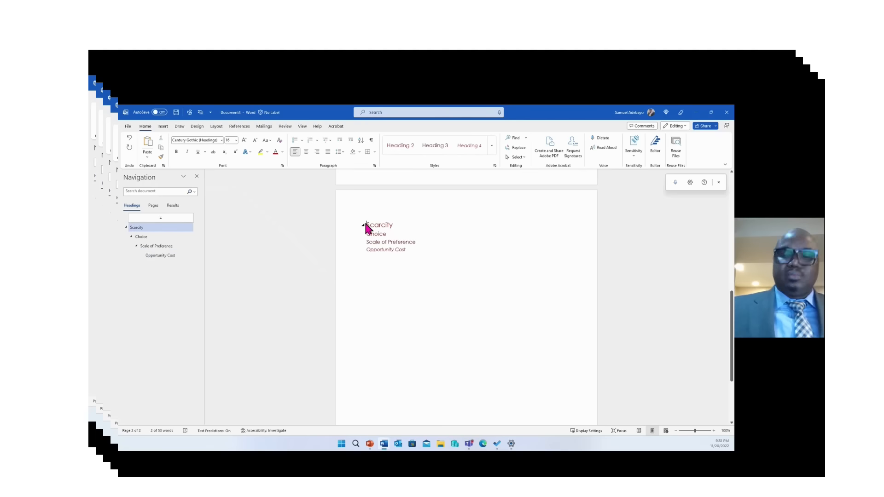
Insert a new line above Scarcity reading 'Definition of Economics'
{"action": "key", "text": "Return"}
{"action": "key", "text": "Return"}
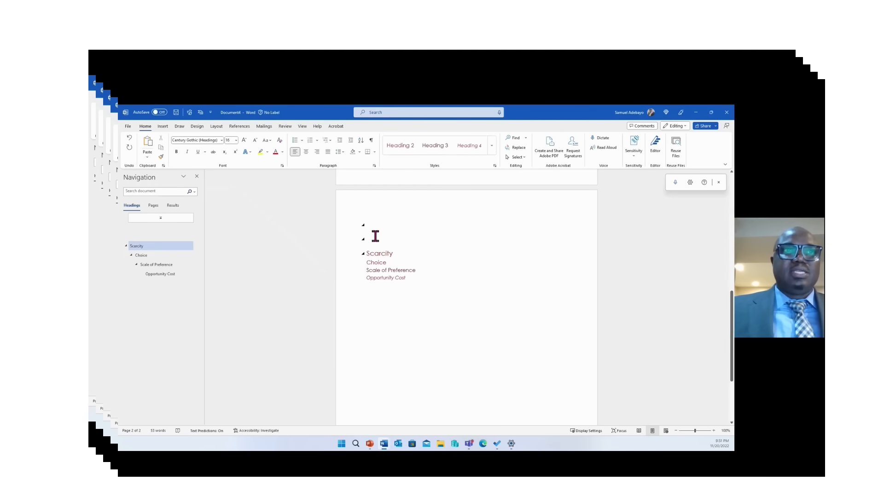
{"action": "left_click", "coordinate": [375, 236]}
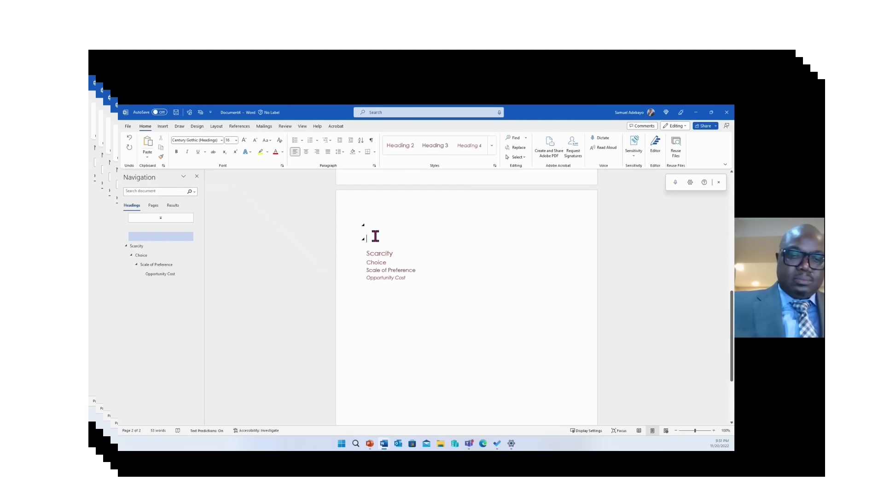
{"action": "type", "text": "Definition"}
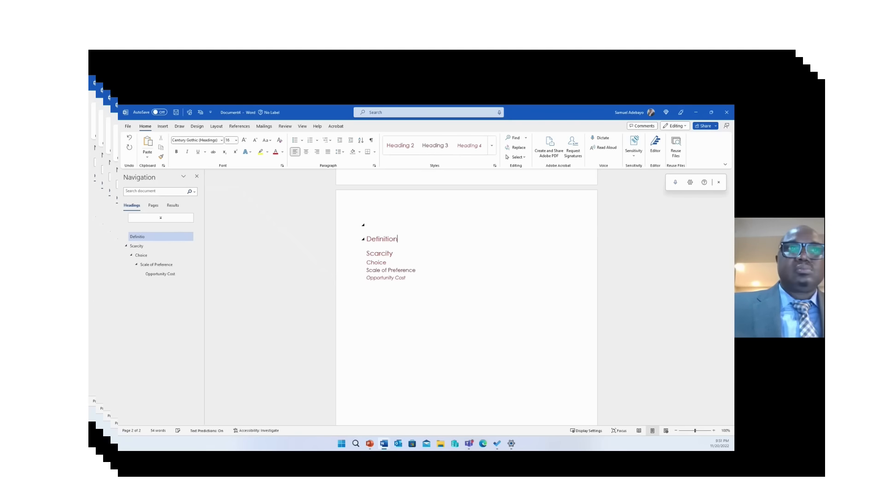
{"action": "type", "text": " of "}
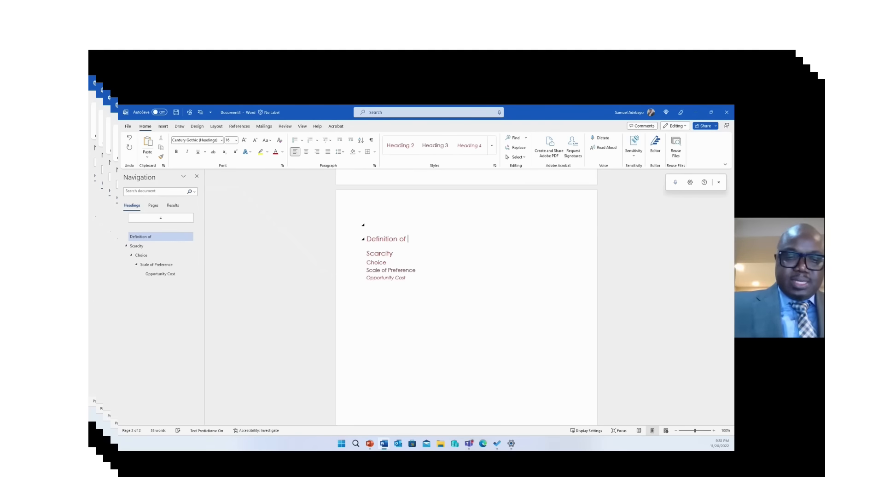
{"action": "type", "text": "Economi"}
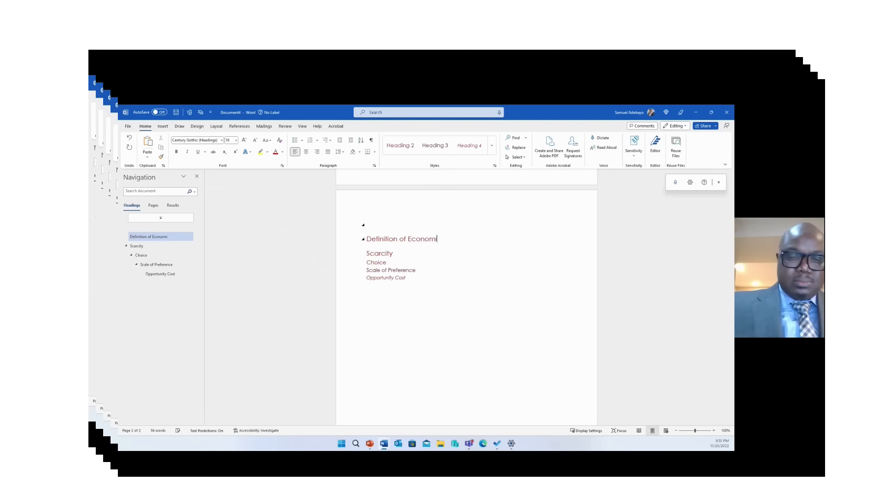
{"action": "type", "text": "cs"}
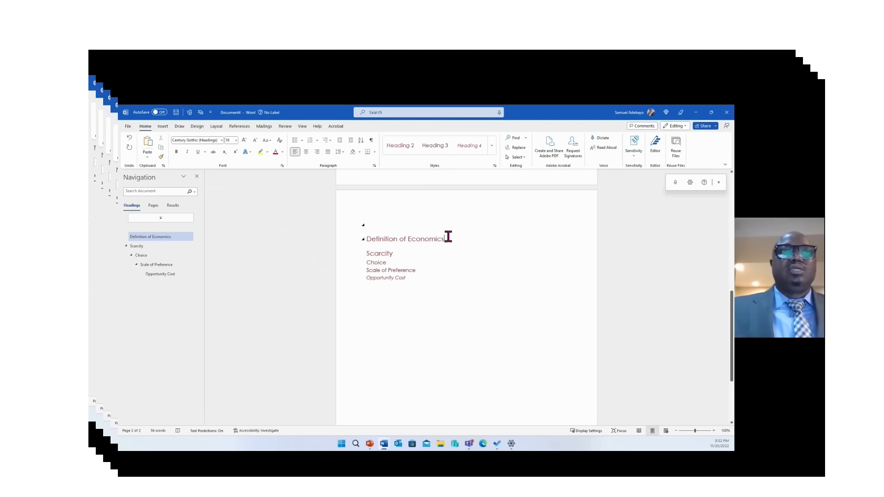
Apply the Title style to the 'Definition of Economics' line
{"action": "left_click_drag", "start_coordinate": [448, 239], "coordinate": [362, 239]}
{"action": "left_click", "coordinate": [491, 147]}
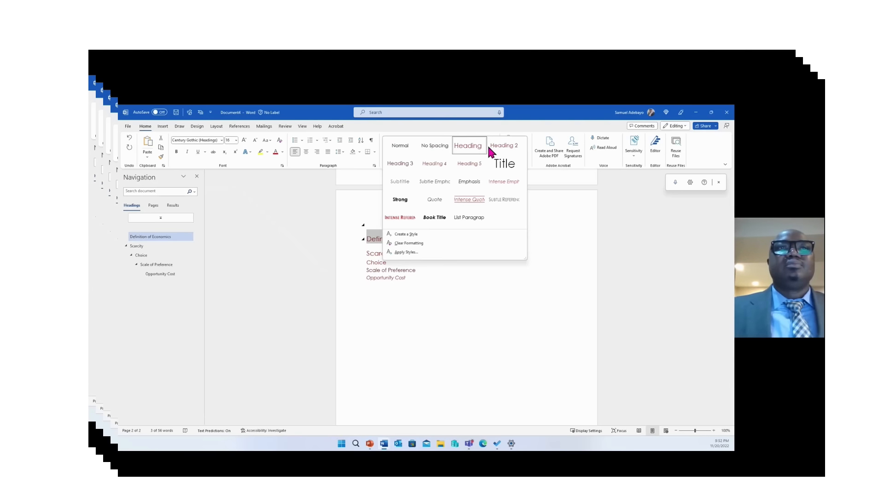
{"action": "left_click", "coordinate": [505, 161]}
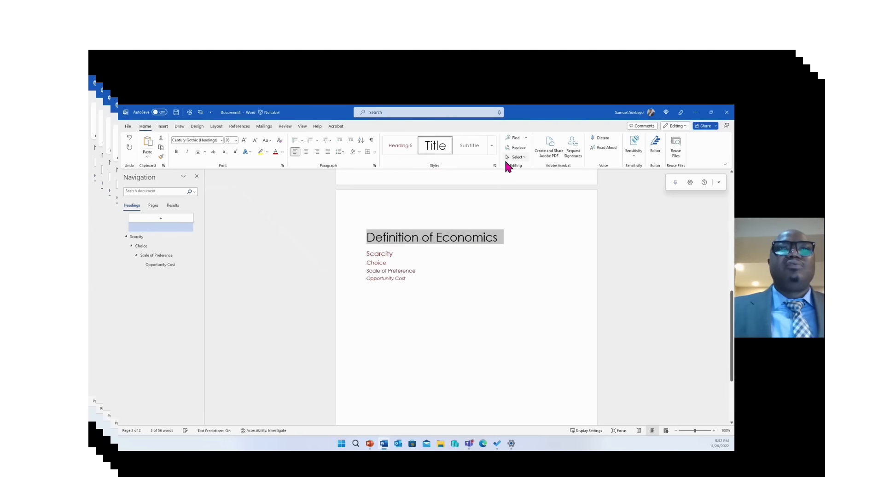
{"action": "left_click", "coordinate": [545, 249]}
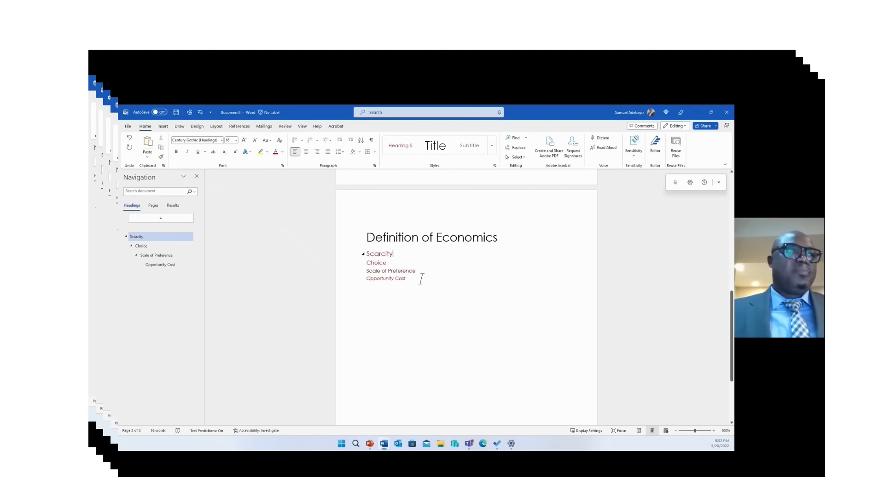
{"action": "left_click", "coordinate": [264, 195]}
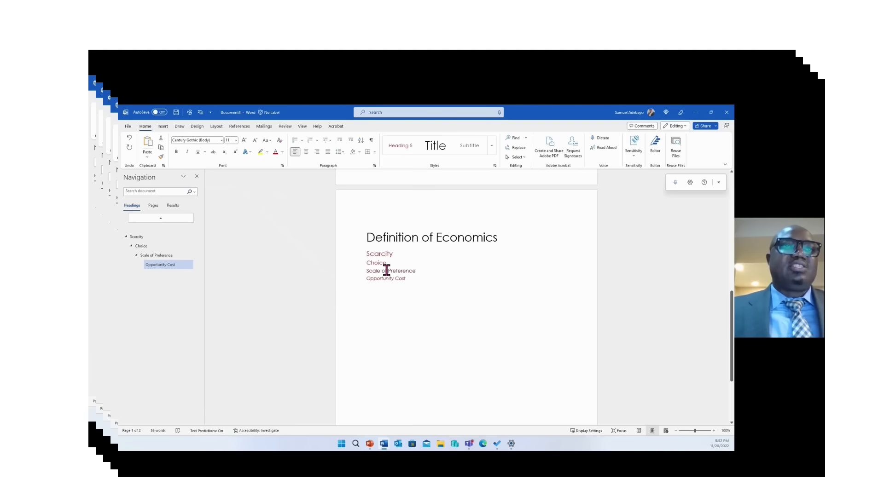
{"action": "left_click", "coordinate": [196, 176]}
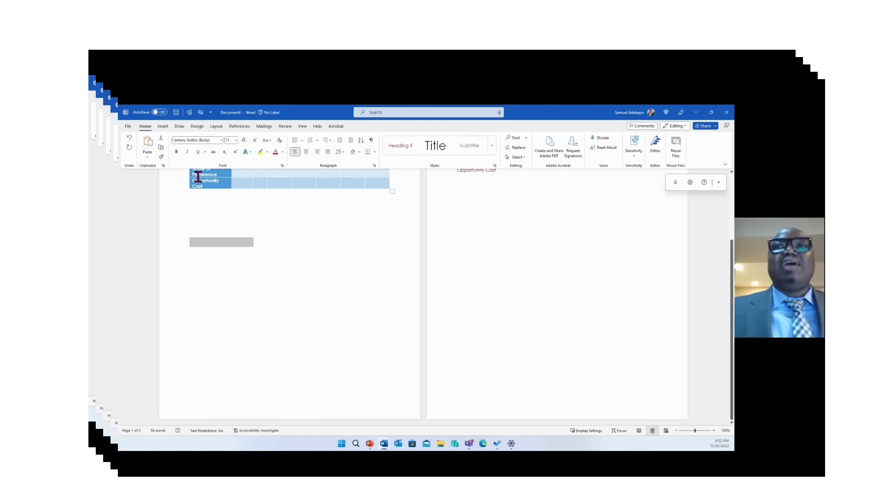
{"action": "left_click", "coordinate": [389, 112]}
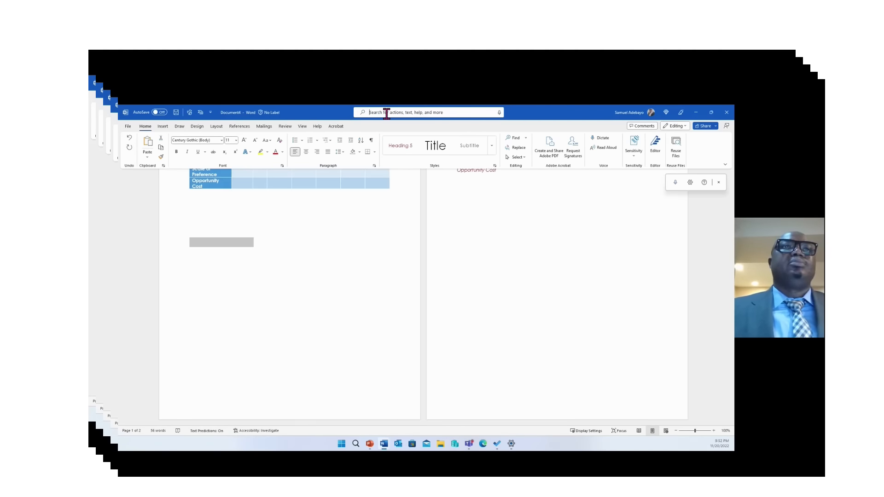
{"action": "type", "text": "nav"}
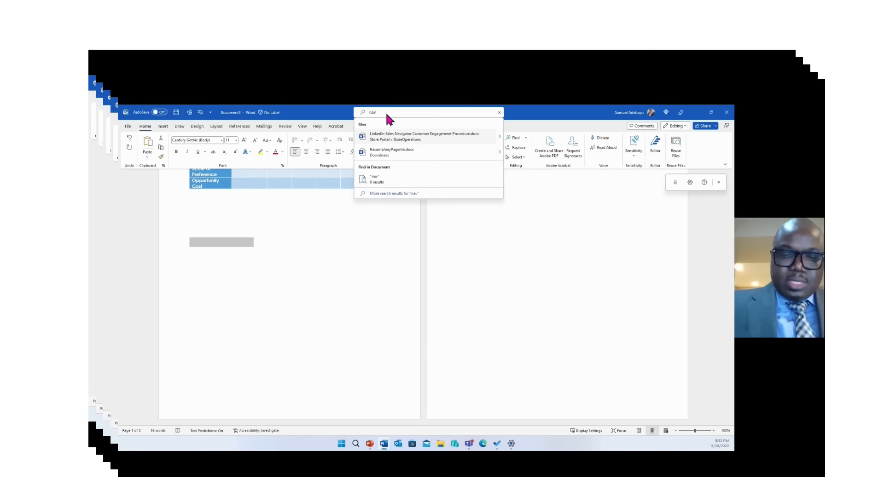
{"action": "type", "text": "igati"}
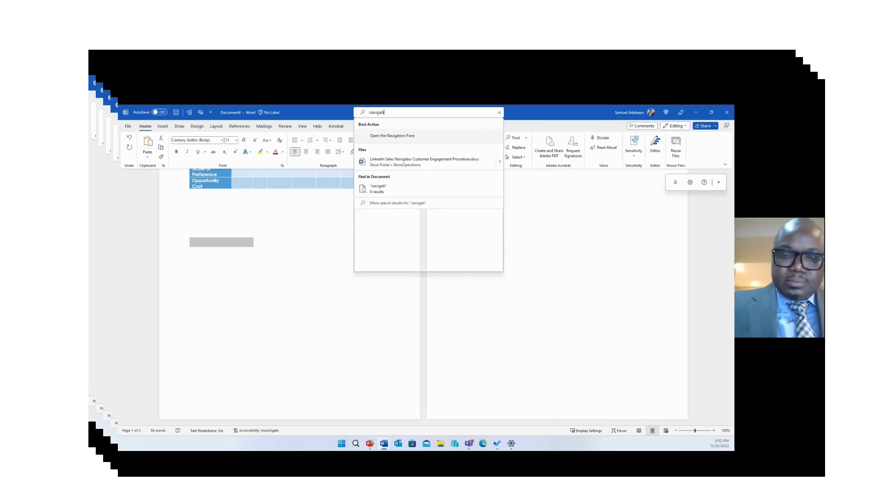
{"action": "type", "text": "on pane"}
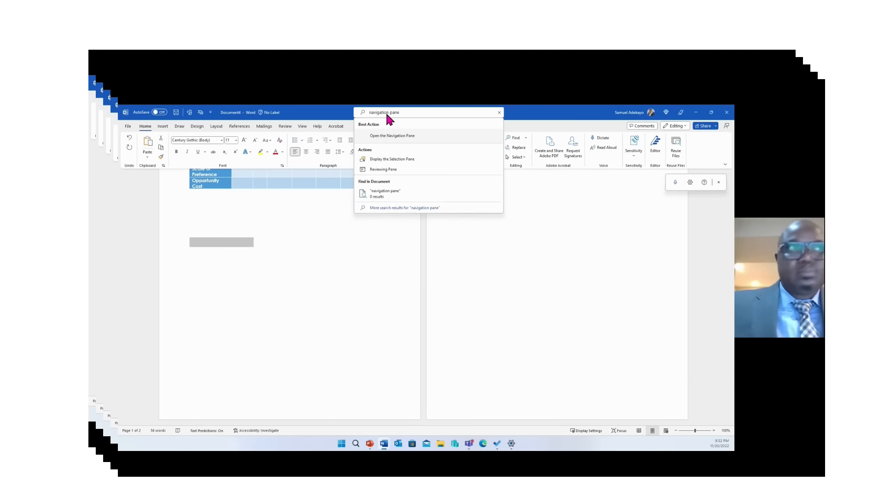
{"action": "key", "text": "Return"}
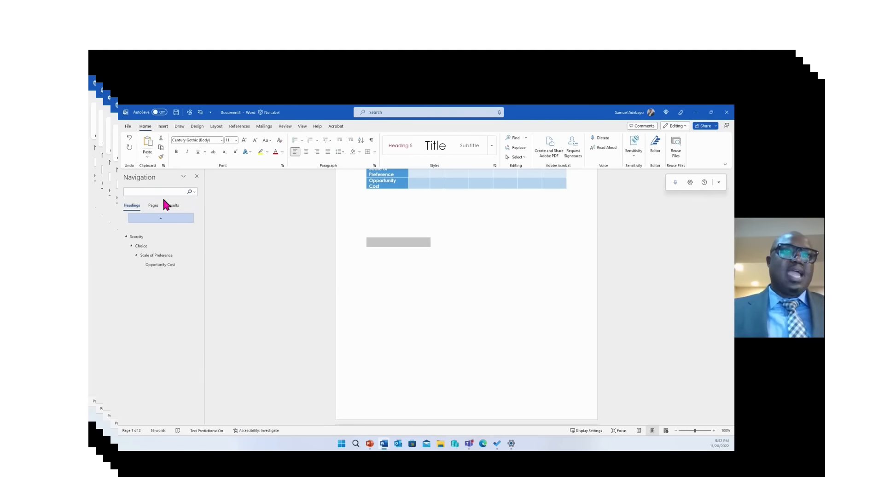
Jump through the Scarcity, Choice, Scale of Preference and Opportunity Cost headings in the Navigation pane
{"action": "left_click", "coordinate": [161, 237]}
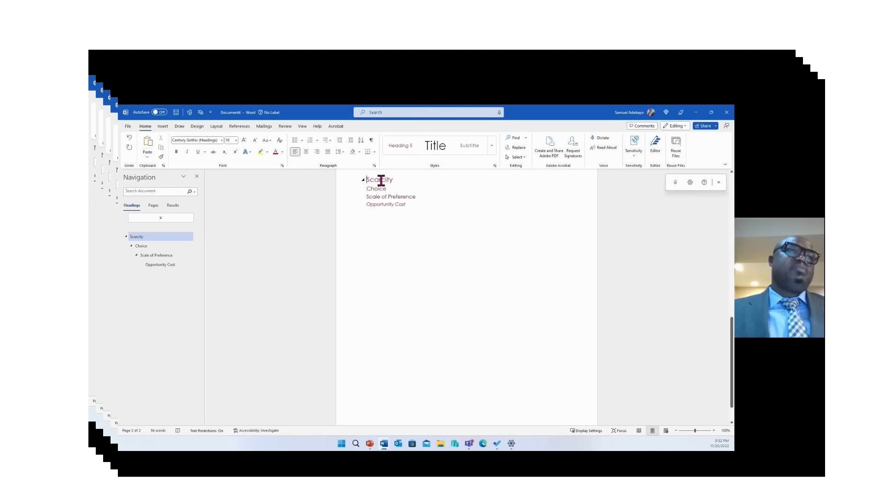
{"action": "left_click", "coordinate": [141, 247]}
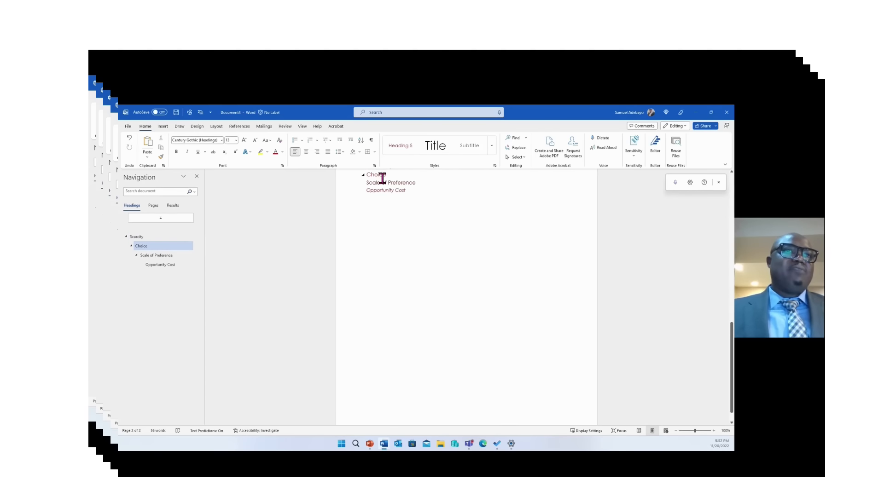
{"action": "left_click", "coordinate": [156, 255]}
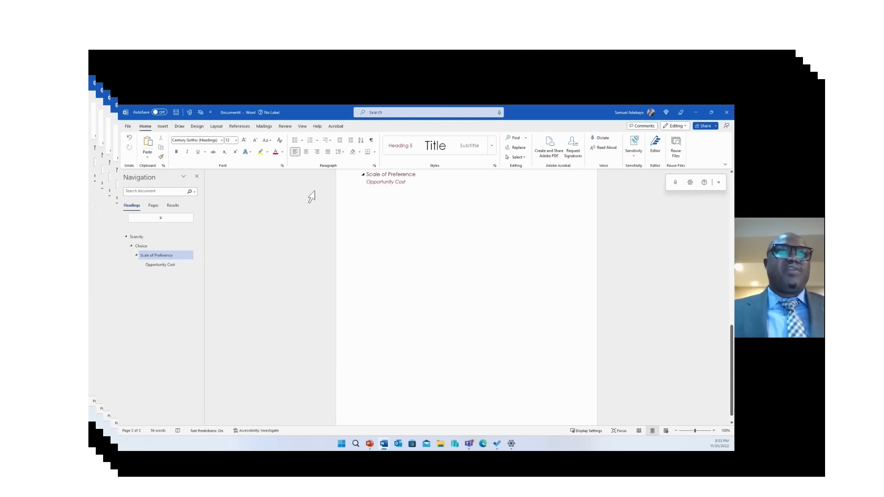
{"action": "left_click", "coordinate": [164, 264]}
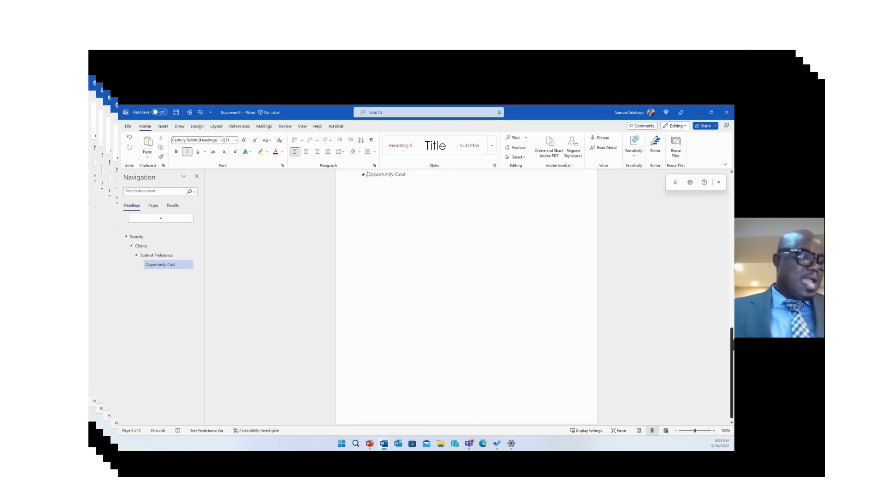
{"action": "scroll", "coordinate": [732, 345], "scroll_direction": "up", "scroll_amount": 1}
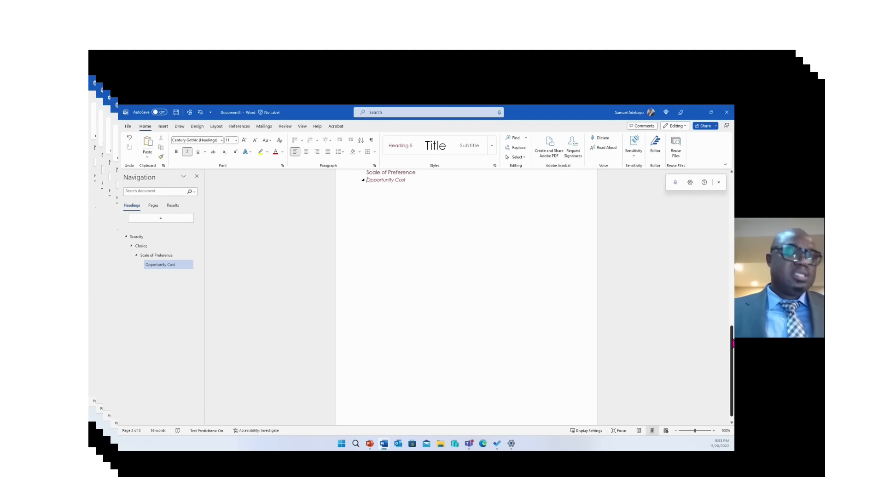
{"action": "scroll", "coordinate": [714, 279], "scroll_direction": "up", "scroll_amount": 5}
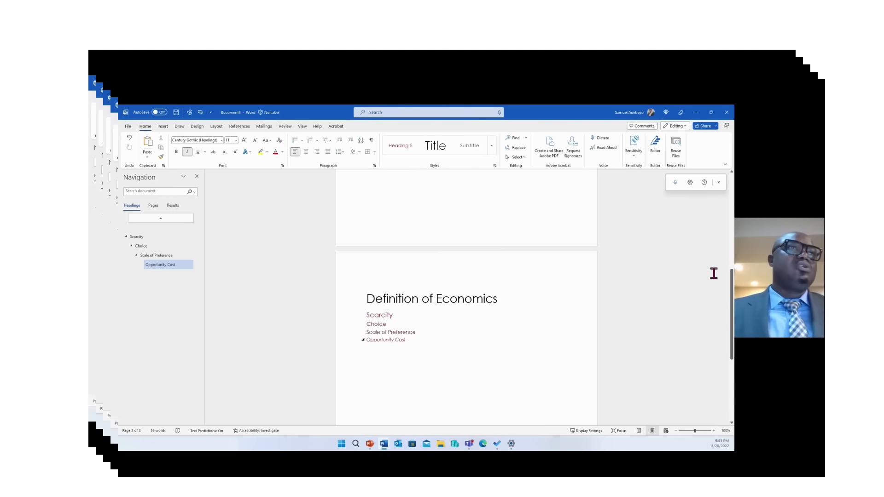
Close the Navigation pane, zoom the page to about 124%, and scroll back up to page 1
{"action": "left_click", "coordinate": [215, 127]}
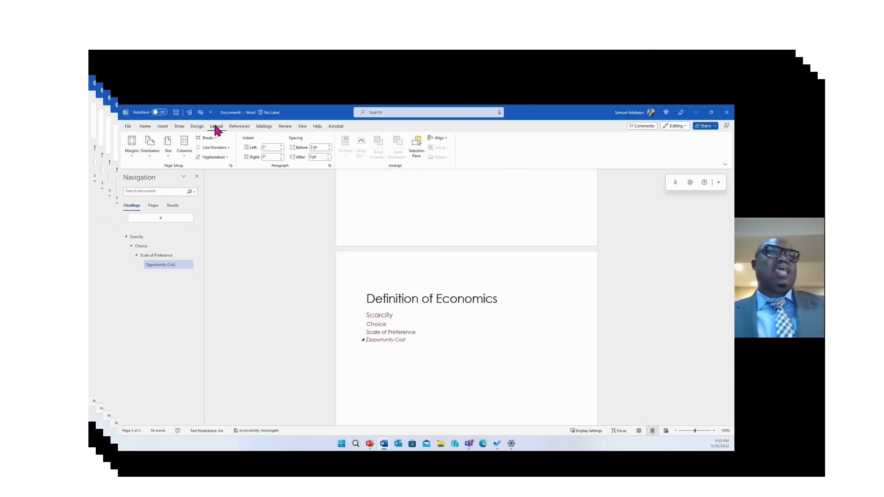
{"action": "left_click", "coordinate": [197, 176]}
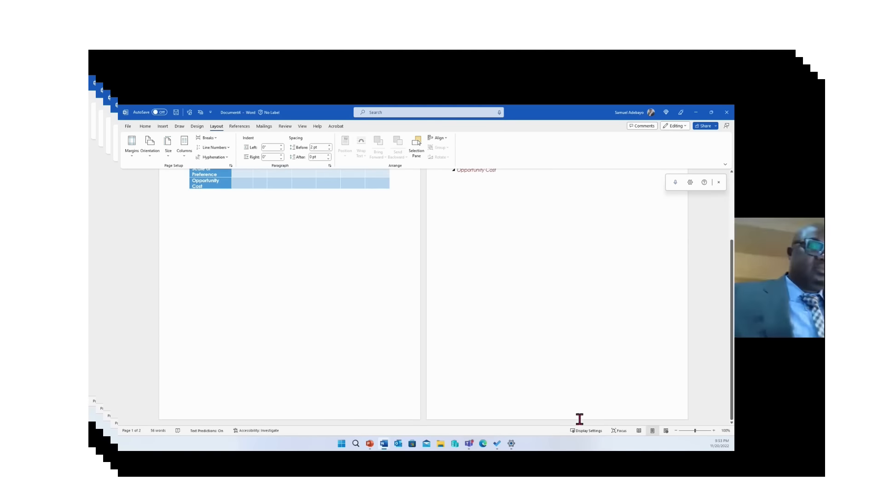
{"action": "left_click", "coordinate": [693, 428]}
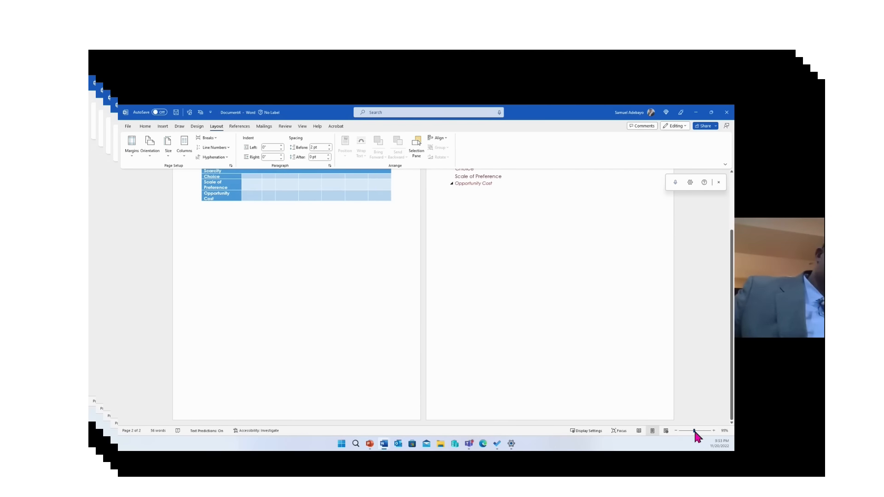
{"action": "left_click_drag", "start_coordinate": [695, 431], "coordinate": [697, 431]}
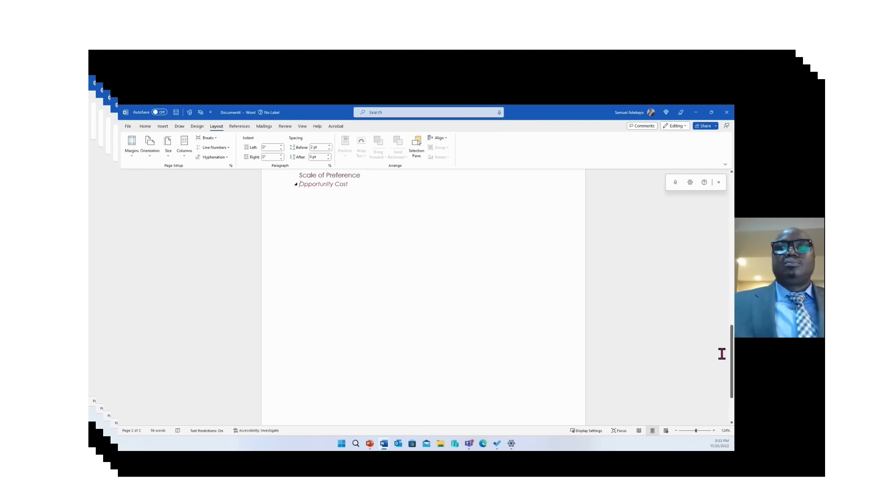
{"action": "left_click_drag", "start_coordinate": [733, 353], "coordinate": [728, 343]}
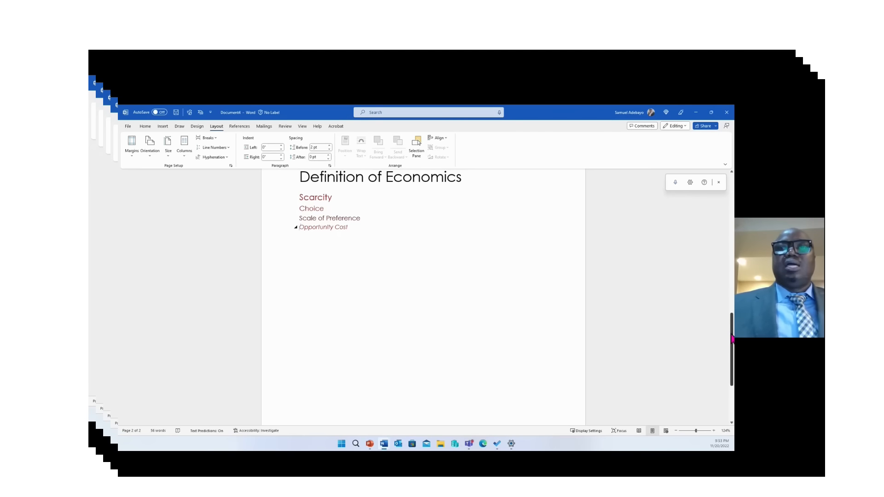
{"action": "left_click_drag", "start_coordinate": [732, 340], "coordinate": [706, 184]}
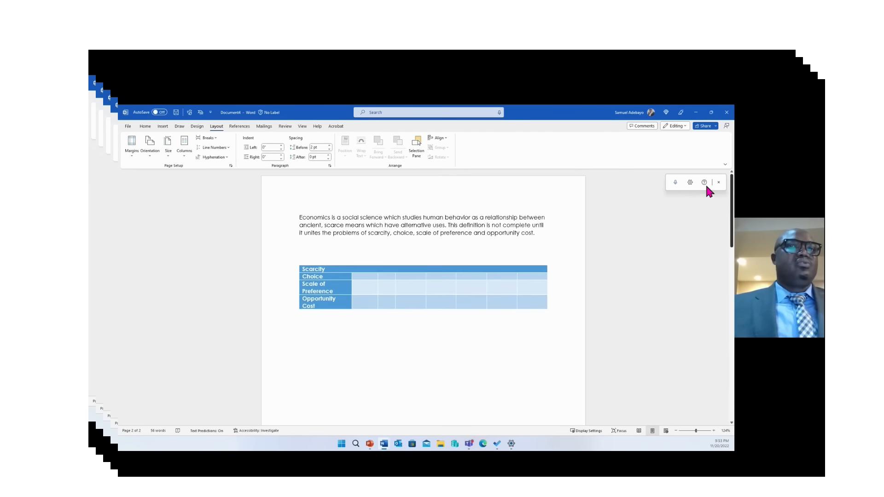
{"action": "left_click_drag", "start_coordinate": [534, 230], "coordinate": [316, 212]}
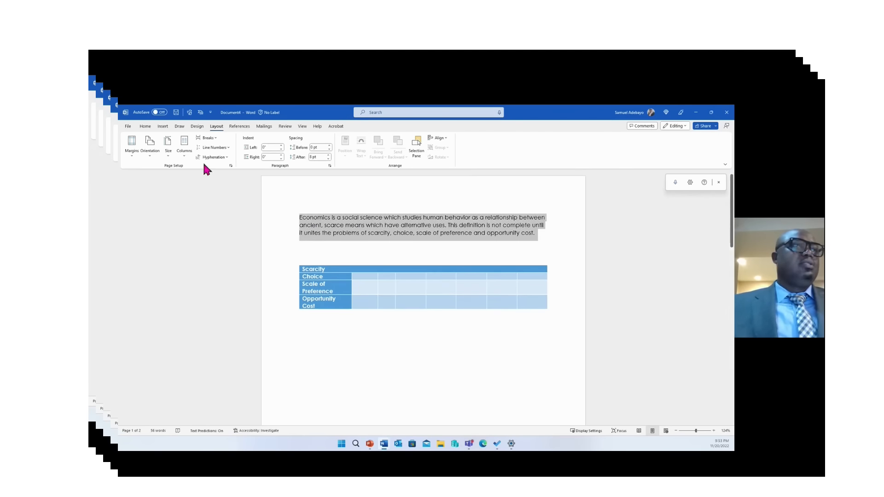
{"action": "left_click", "coordinate": [132, 147]}
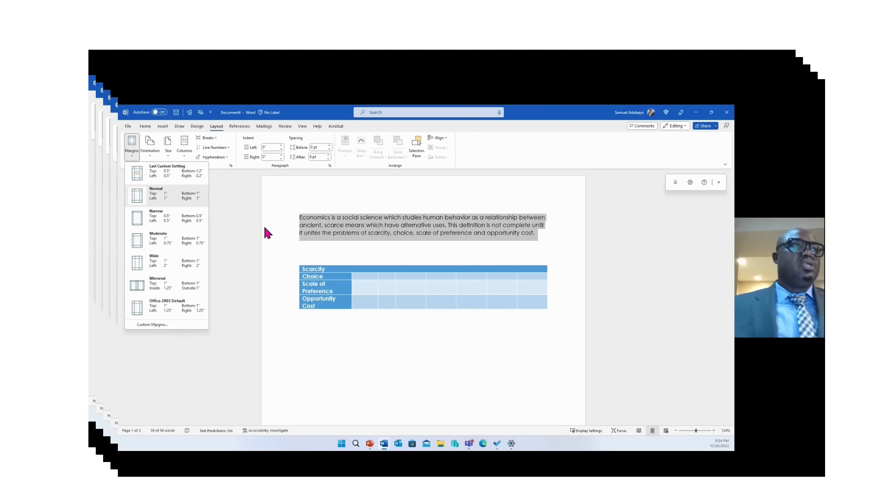
{"action": "left_click", "coordinate": [150, 154]}
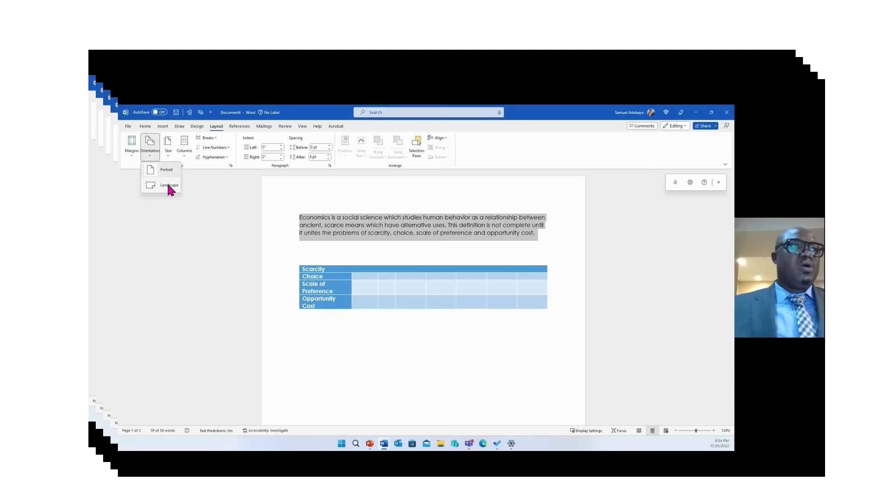
{"action": "left_click", "coordinate": [170, 158]}
{"action": "left_click", "coordinate": [168, 156]}
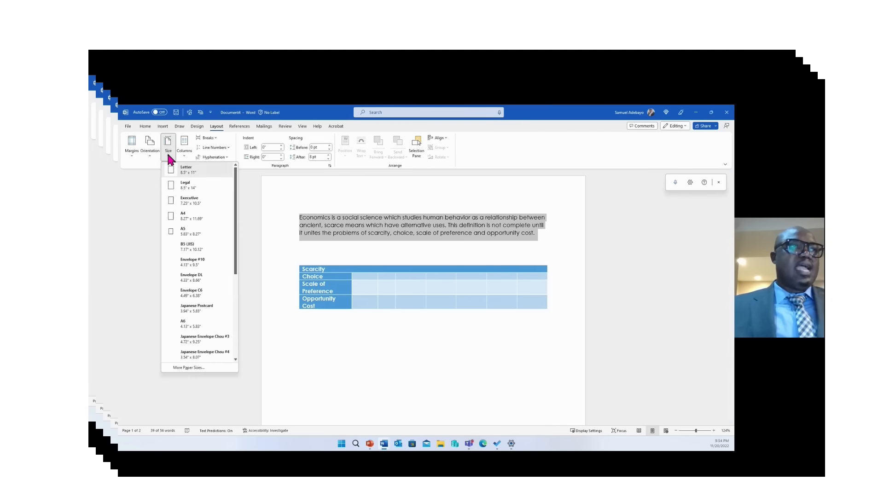
{"action": "left_click", "coordinate": [263, 193]}
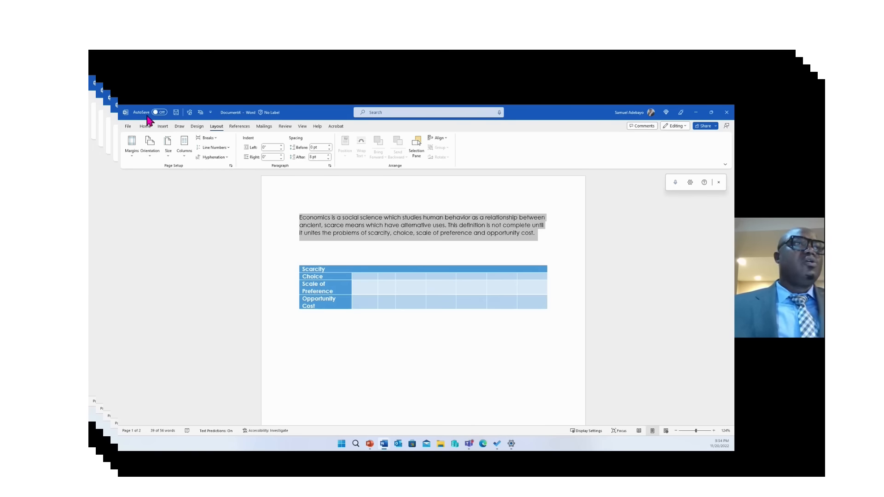
Add a Blank header reading 'Economics 101' to the page
{"action": "left_click", "coordinate": [162, 127]}
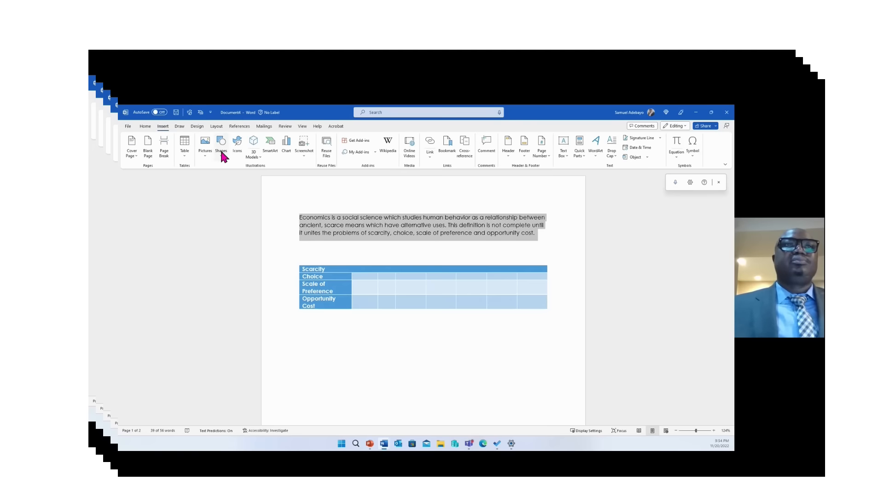
{"action": "left_click", "coordinate": [558, 215]}
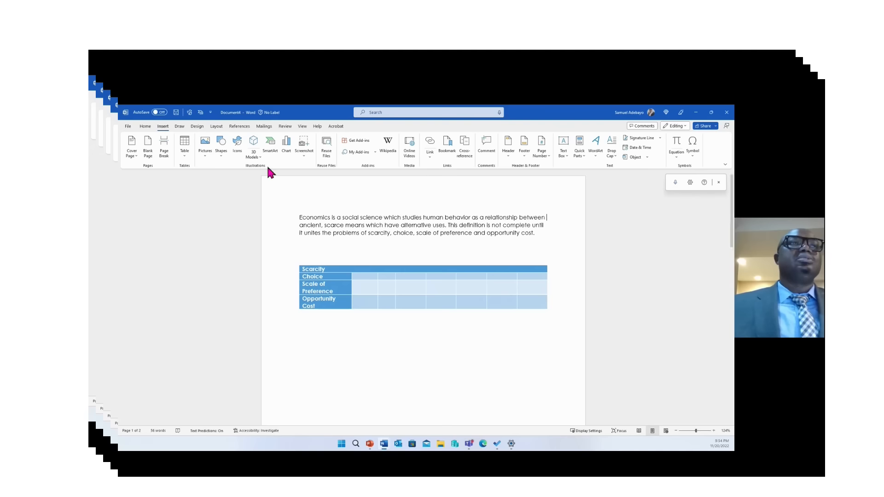
{"action": "left_click", "coordinate": [508, 147]}
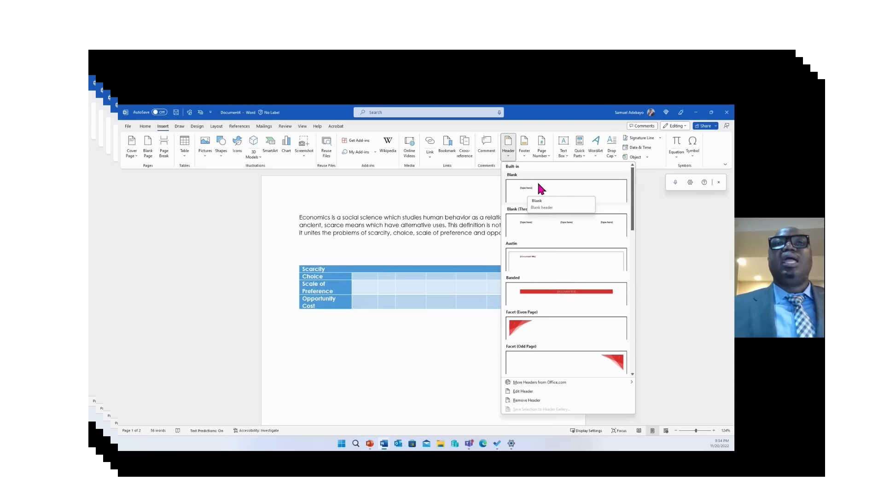
{"action": "left_click", "coordinate": [526, 188]}
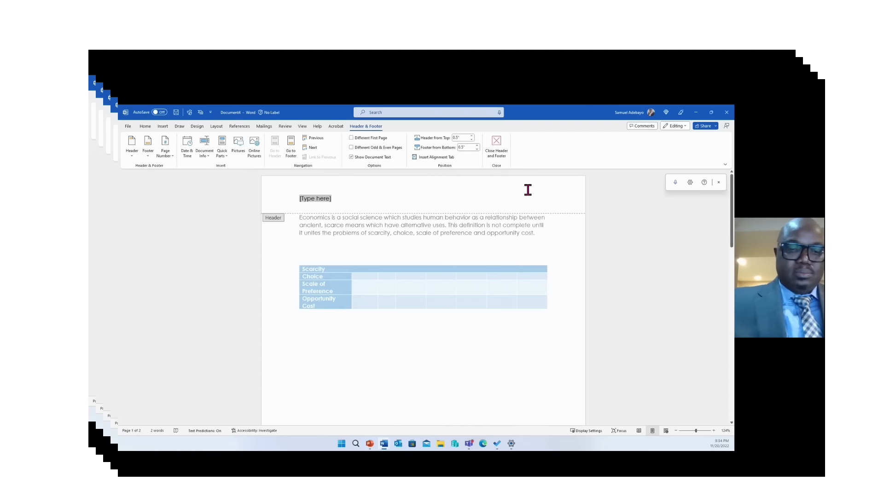
{"action": "type", "text": "E"}
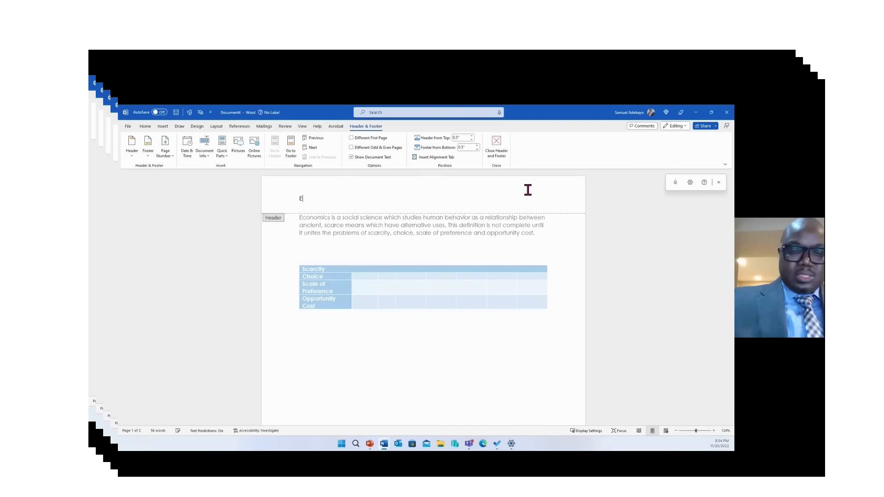
{"action": "type", "text": "conomics"}
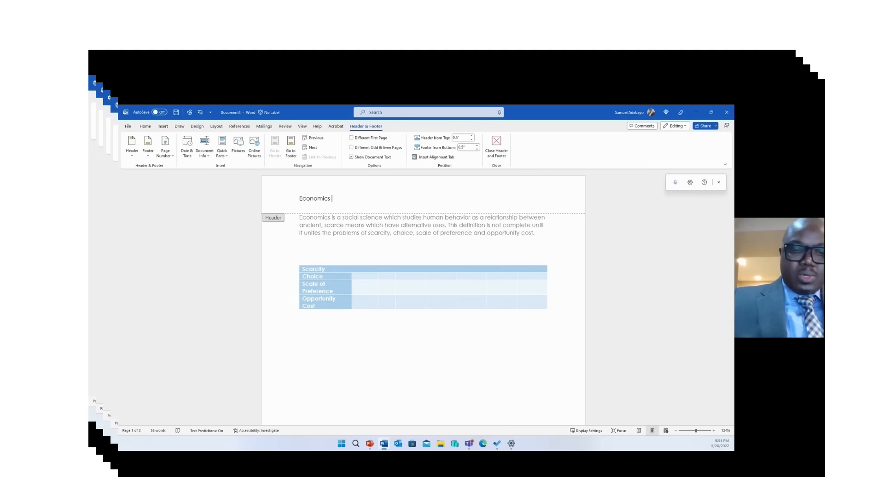
{"action": "type", "text": " 101"}
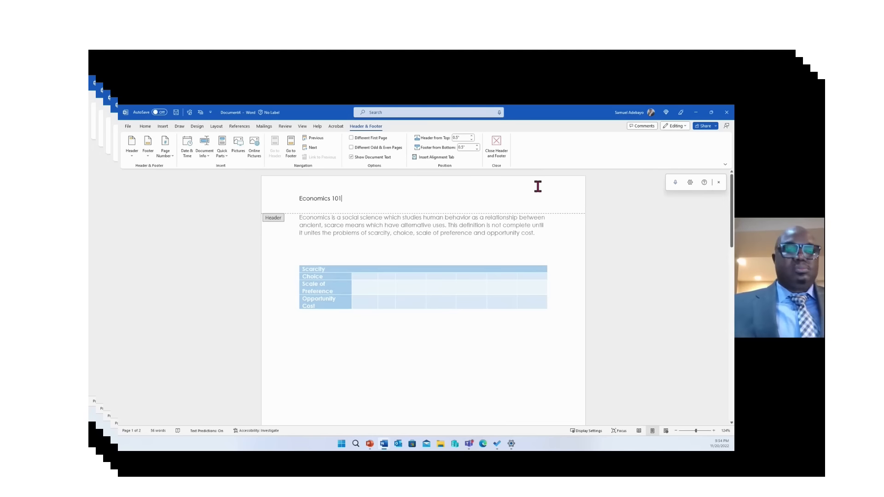
{"action": "key", "text": "Escape"}
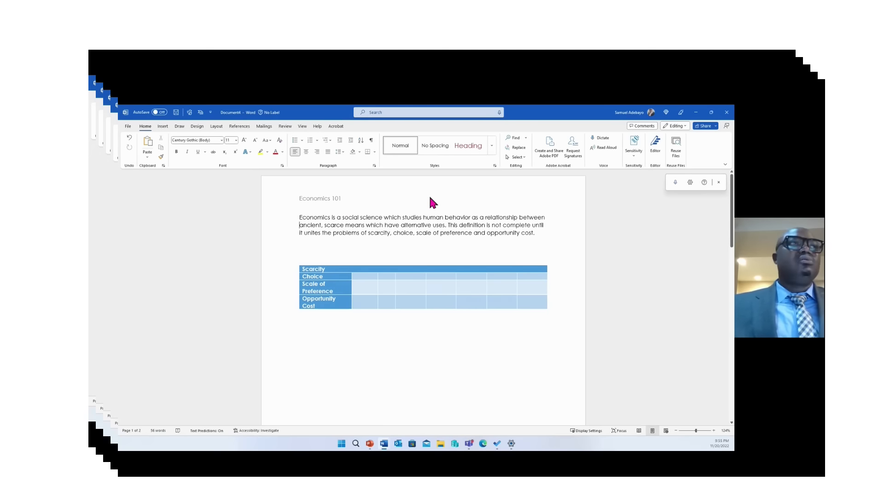
Insert a Plain Number 1 page number at the top of the page
{"action": "left_click", "coordinate": [163, 128]}
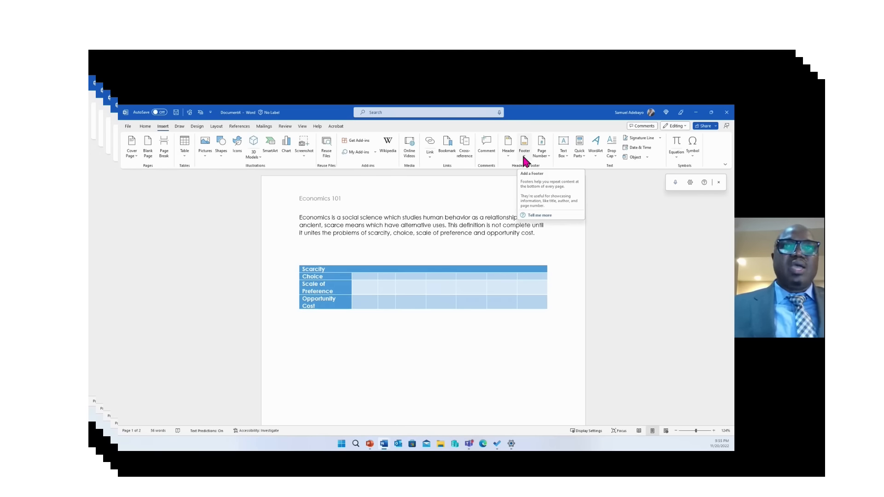
{"action": "left_click", "coordinate": [546, 153]}
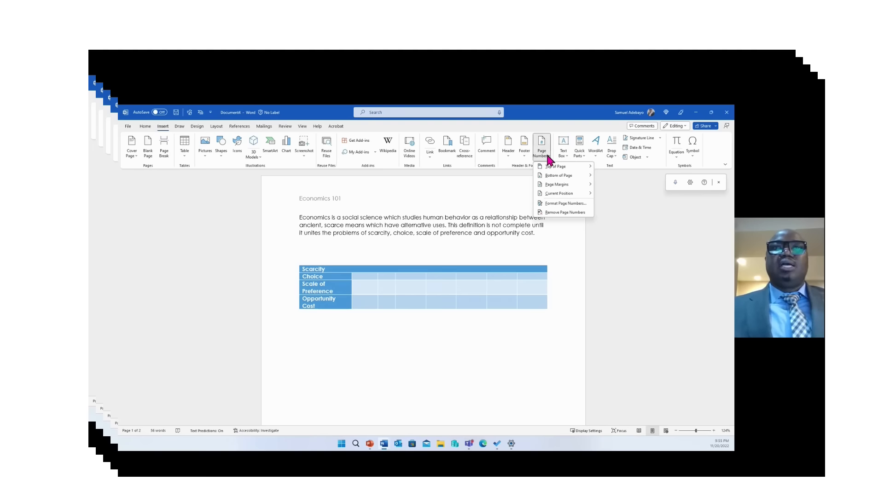
{"action": "mouse_move", "coordinate": [559, 168]}
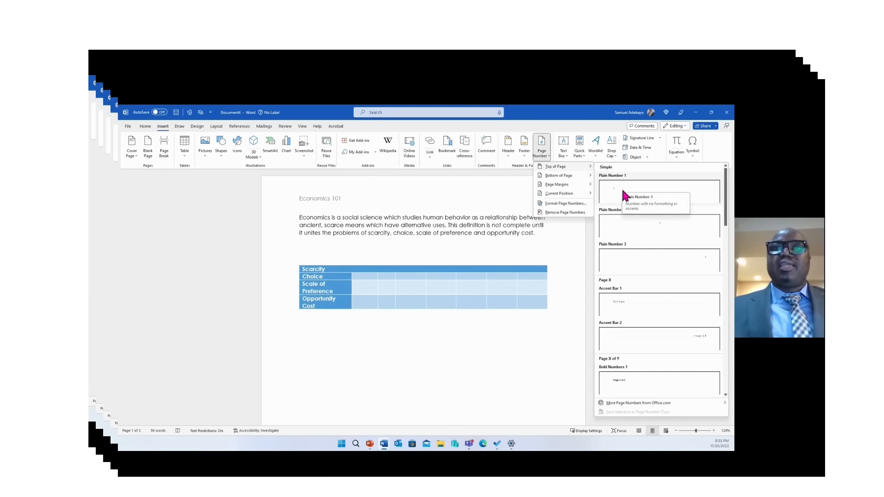
{"action": "left_click", "coordinate": [643, 184]}
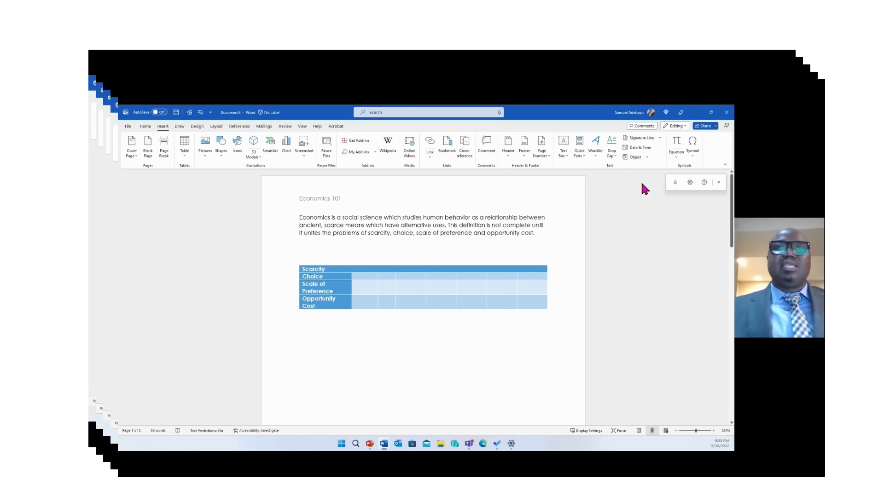
{"action": "key", "text": "Escape"}
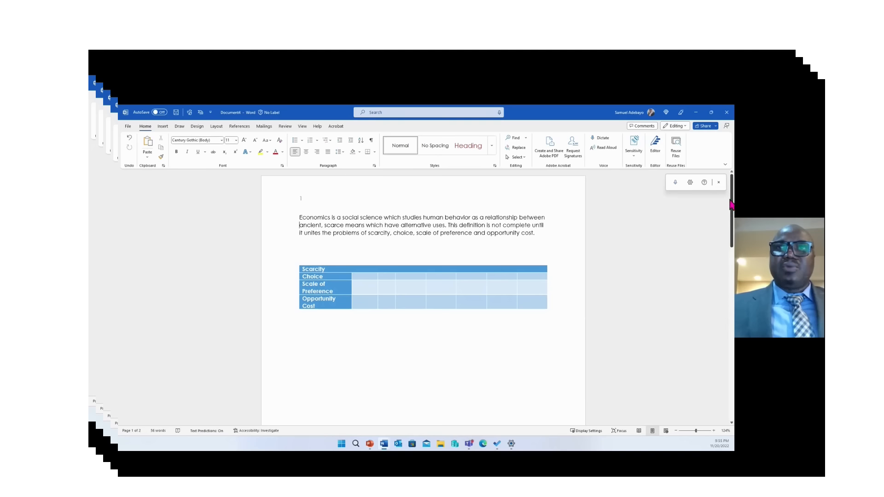
{"action": "mouse_move", "coordinate": [731, 205]}
{"action": "left_mouse_down"}
{"action": "mouse_move", "coordinate": [731, 311]}
{"action": "mouse_move", "coordinate": [731, 203]}
{"action": "left_mouse_up"}
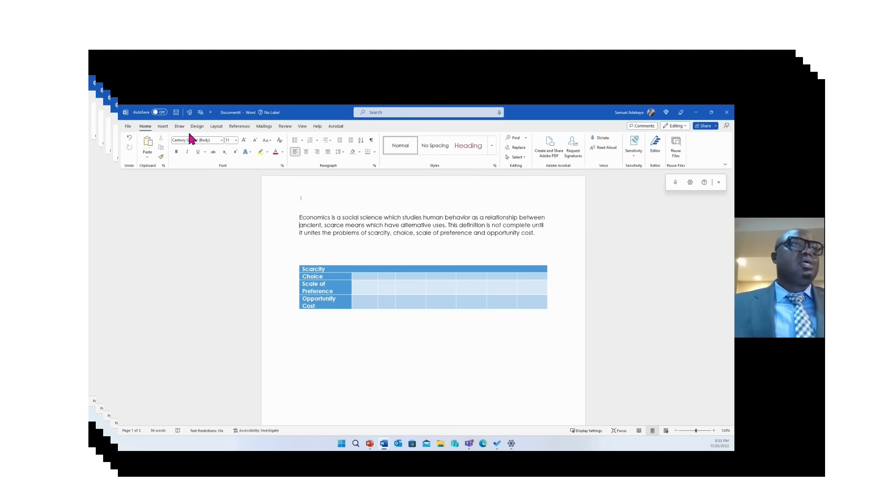
Draw a narrow text box below the table
{"action": "left_click", "coordinate": [167, 128]}
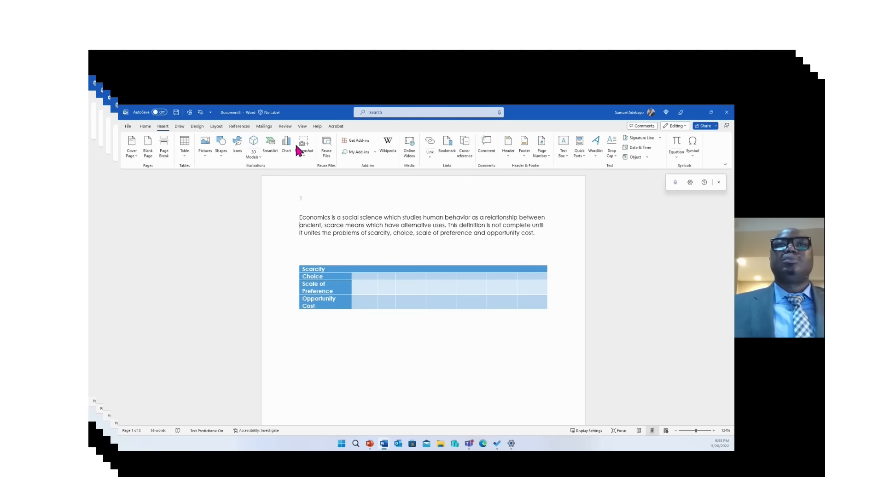
{"action": "left_click", "coordinate": [564, 149]}
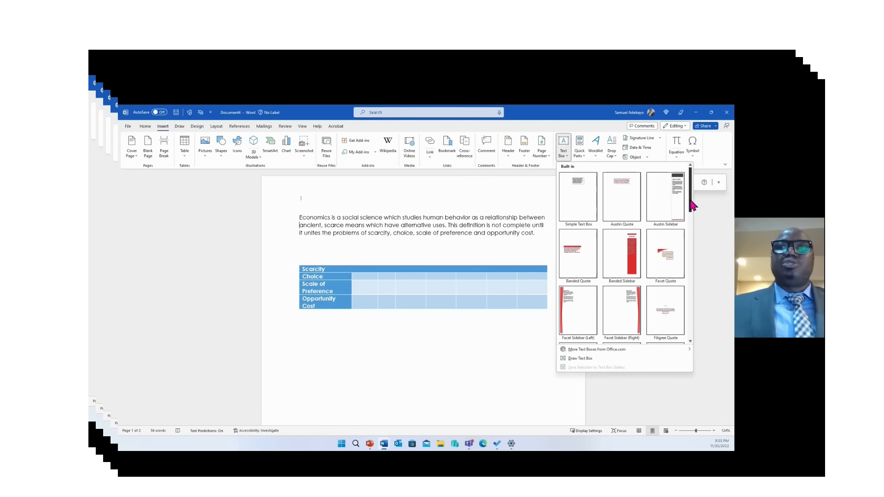
{"action": "left_click_drag", "start_coordinate": [690, 199], "coordinate": [691, 201]}
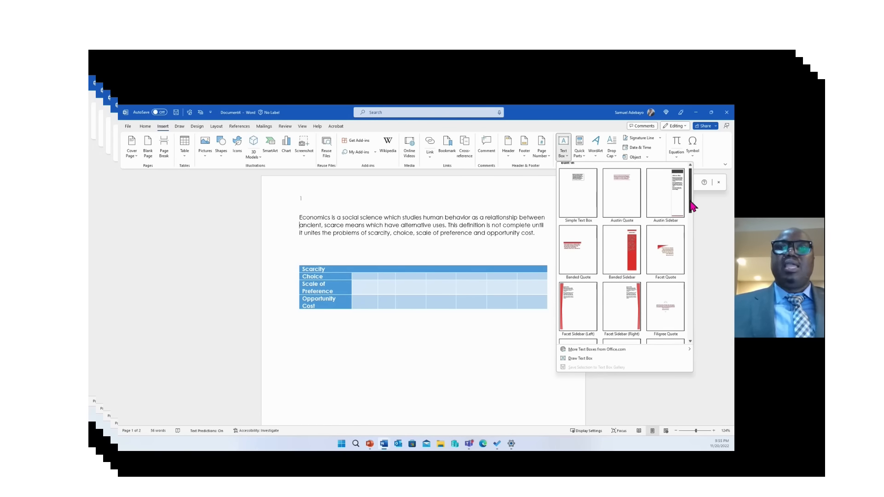
{"action": "left_click", "coordinate": [580, 358]}
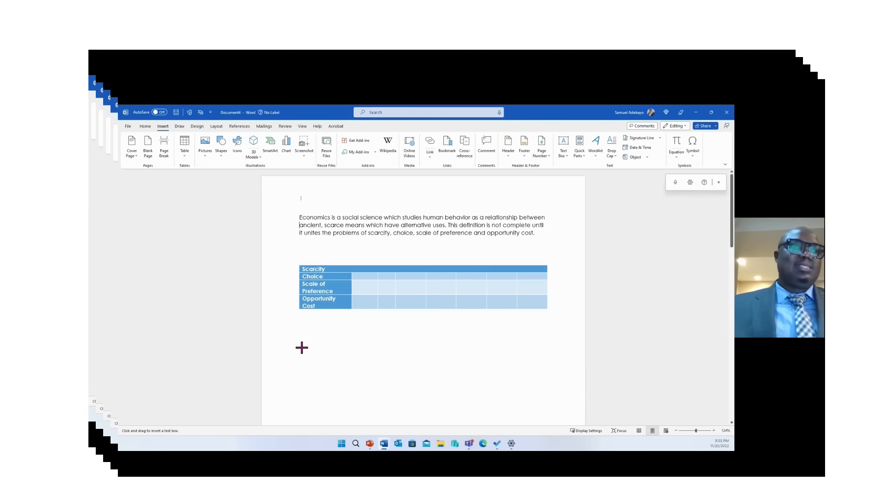
{"action": "left_click_drag", "start_coordinate": [301, 348], "coordinate": [313, 385]}
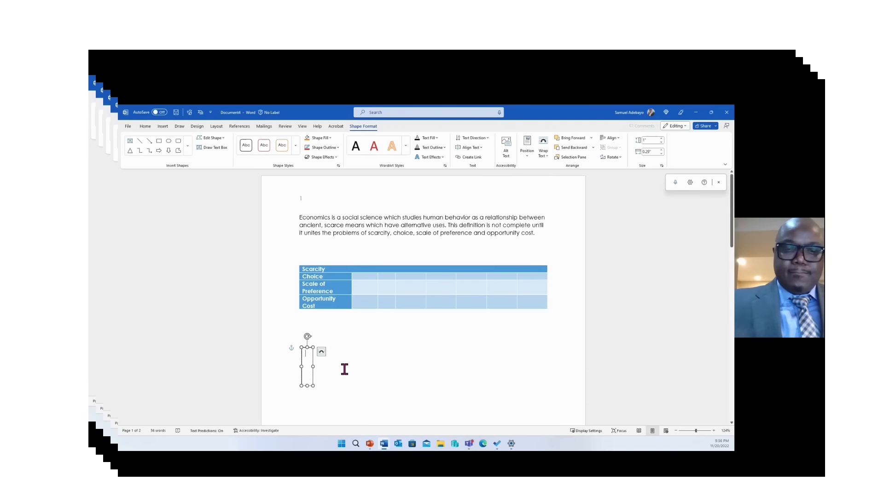
Type 'I cried because I have no shoes until I saw someone without legs' in the text box
{"action": "type", "text": "I"}
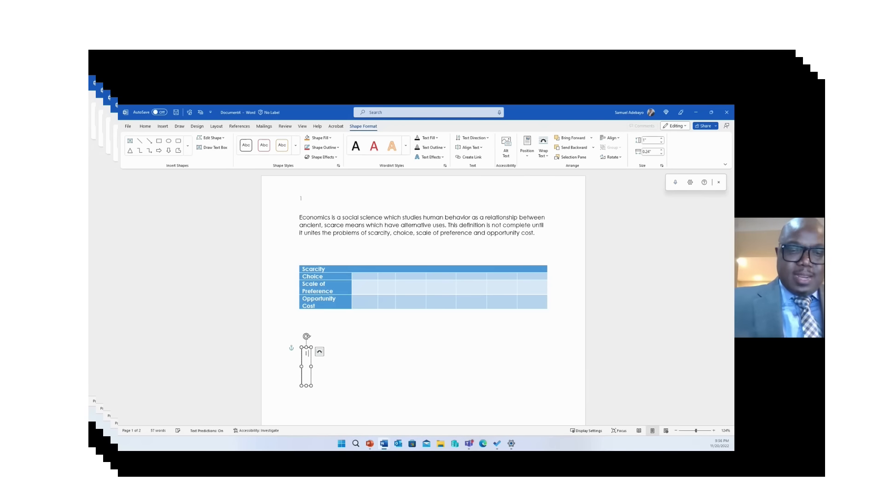
{"action": "type", "text": " cried "}
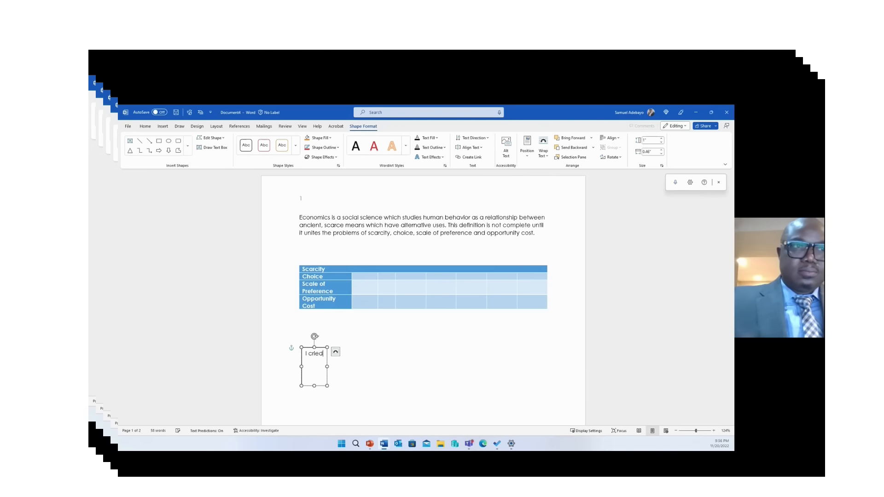
{"action": "type", "text": "because"}
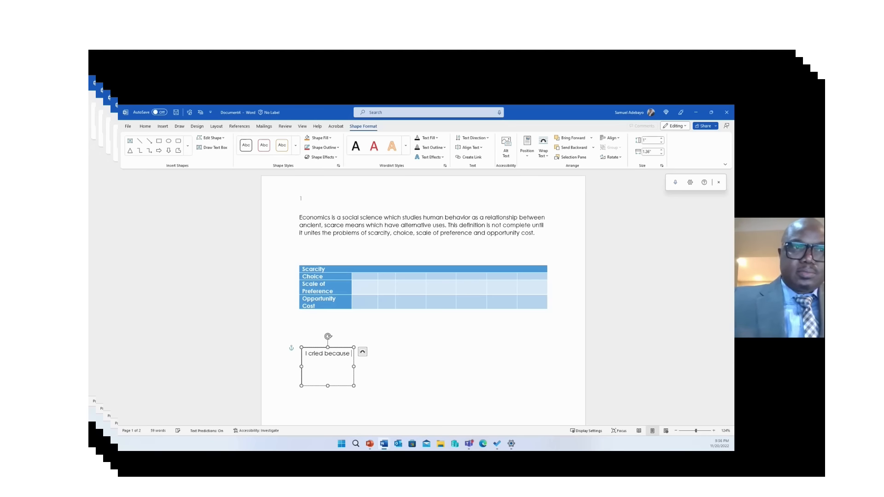
{"action": "type", "text": " I hav"}
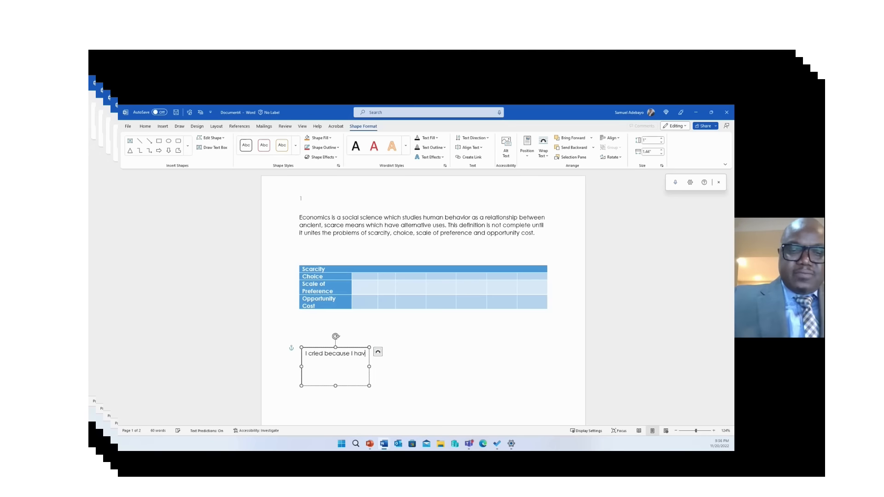
{"action": "type", "text": "e no"}
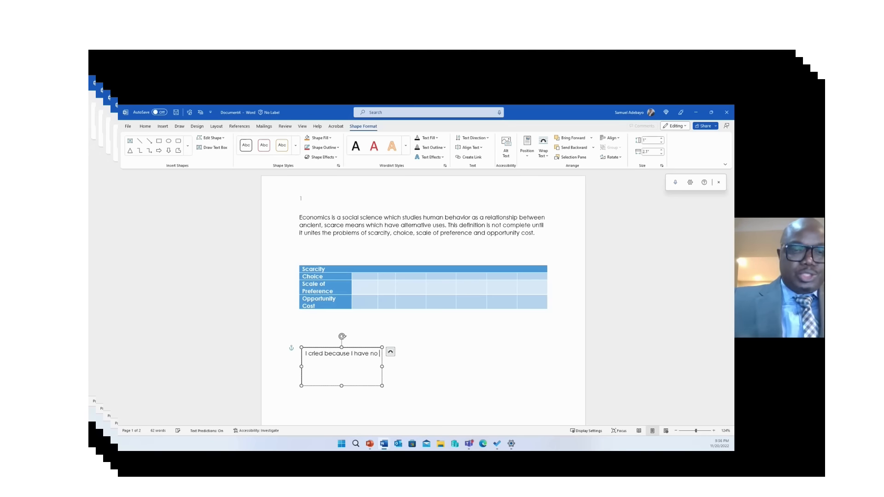
{"action": "type", "text": " shoes"}
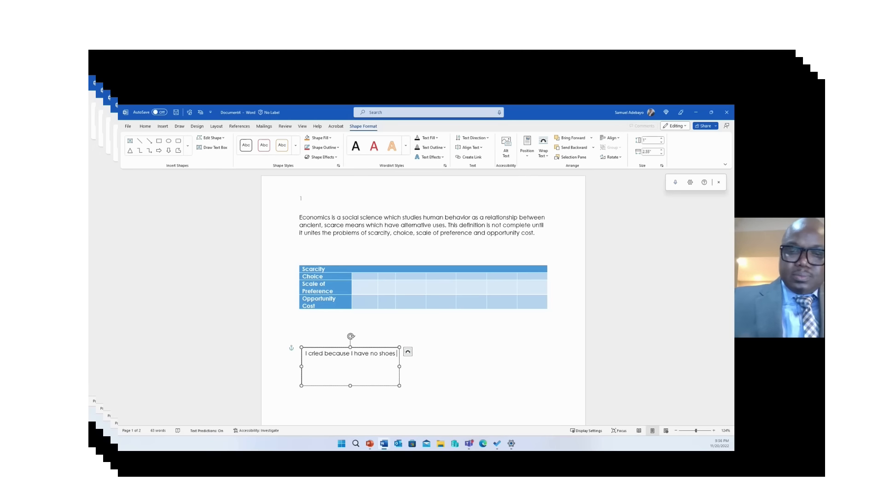
{"action": "type", "text": " until"}
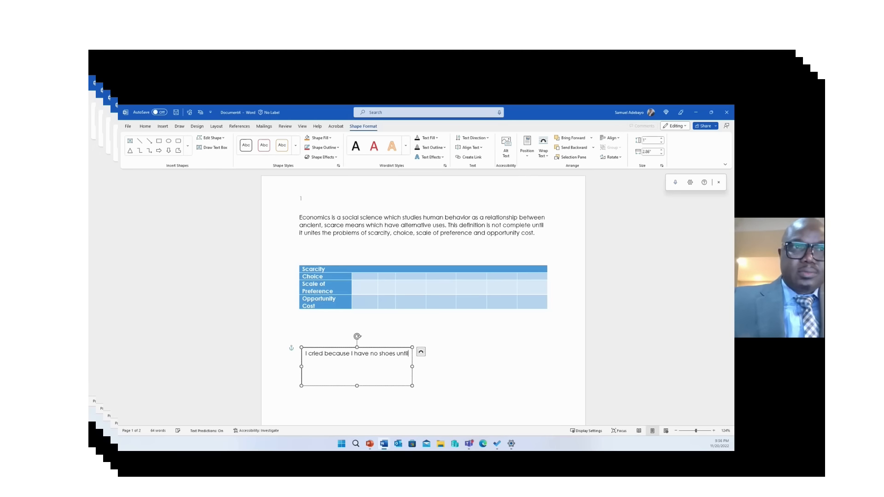
{"action": "type", "text": " I"}
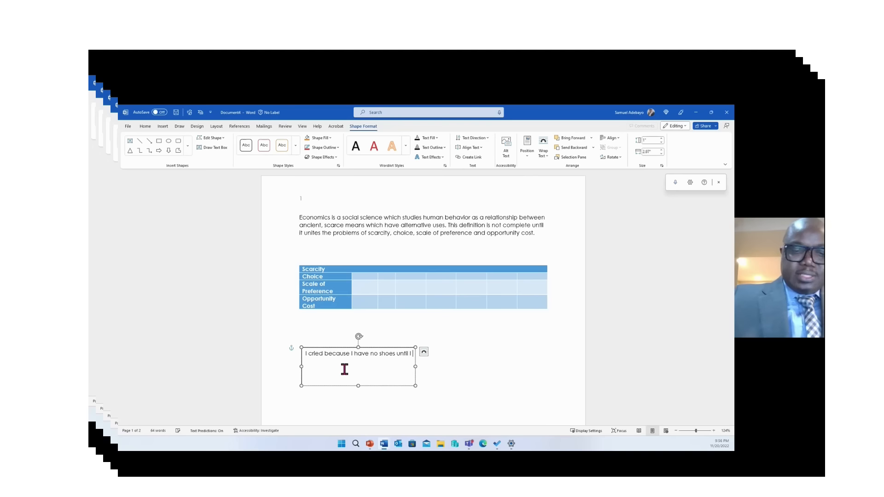
{"action": "type", "text": " saw som"}
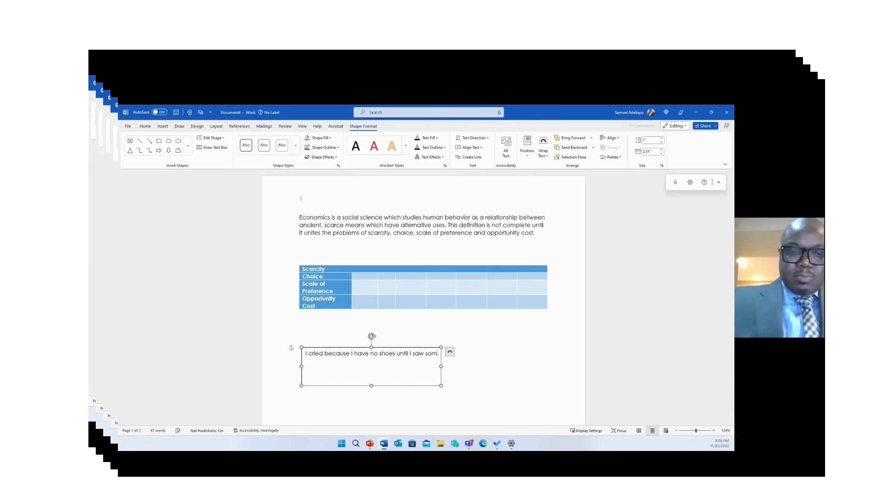
{"action": "type", "text": "eone b"}
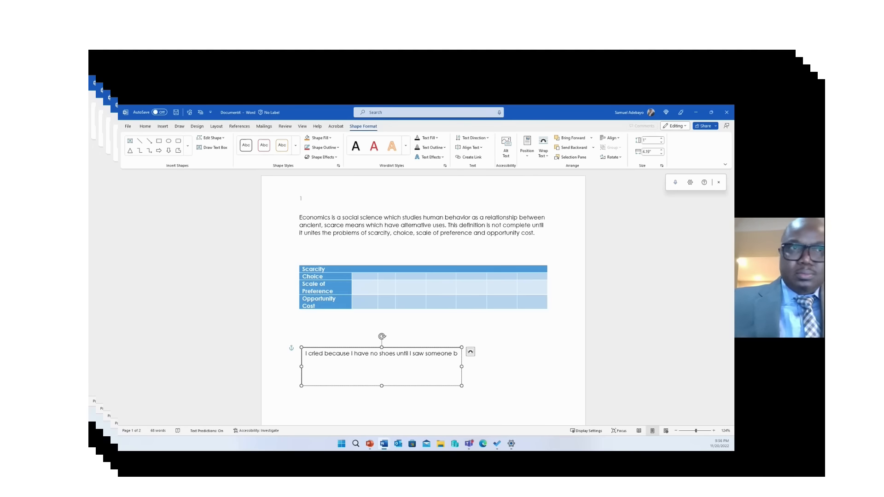
{"action": "key", "text": "BackSpace"}
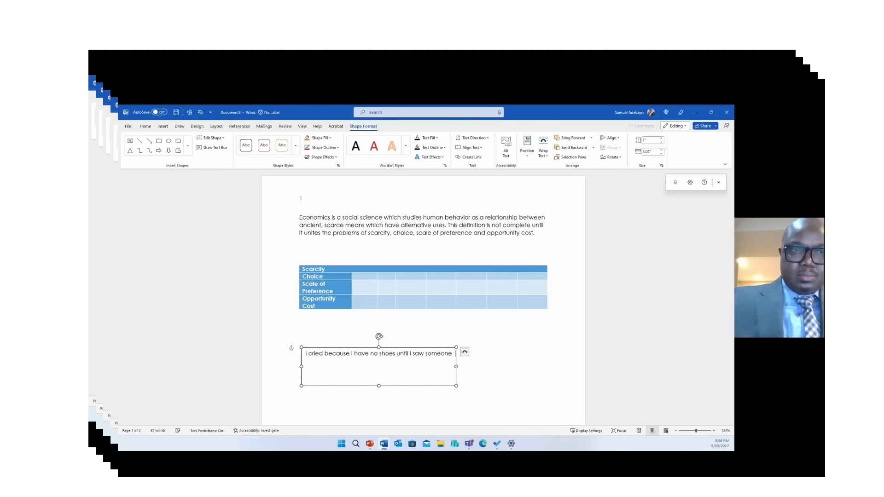
{"action": "type", "text": "withou"}
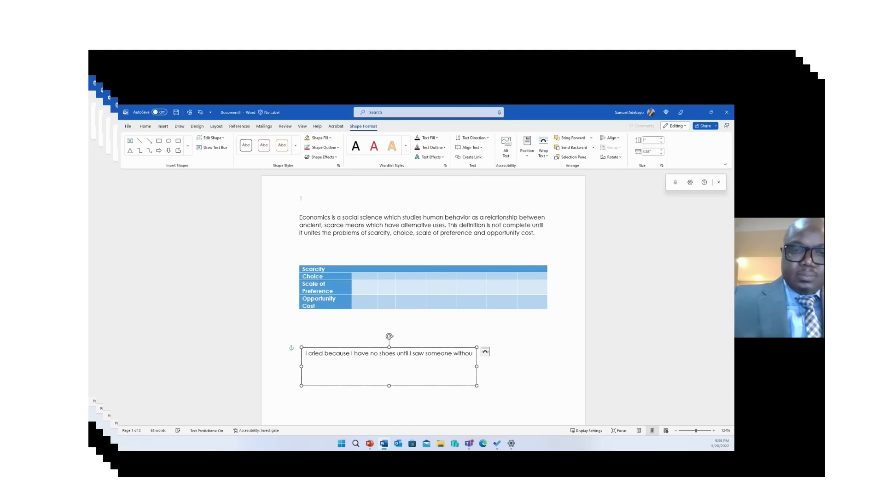
{"action": "type", "text": "t l"}
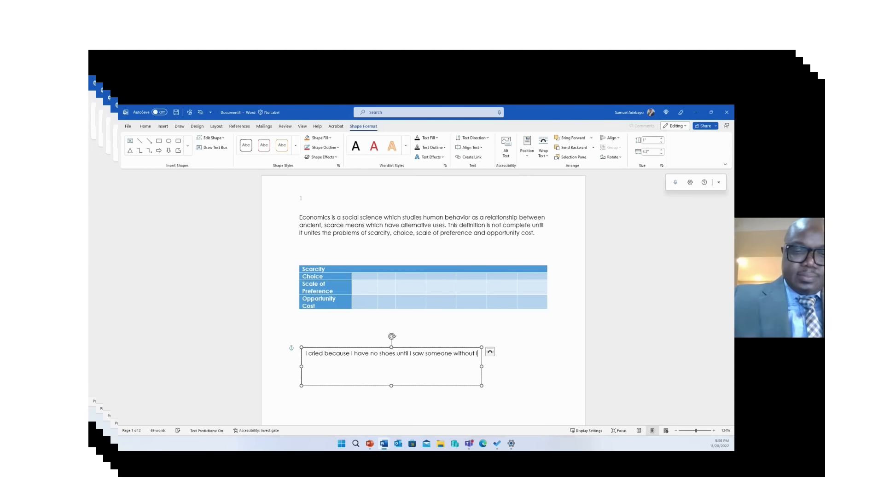
{"action": "type", "text": "egs"}
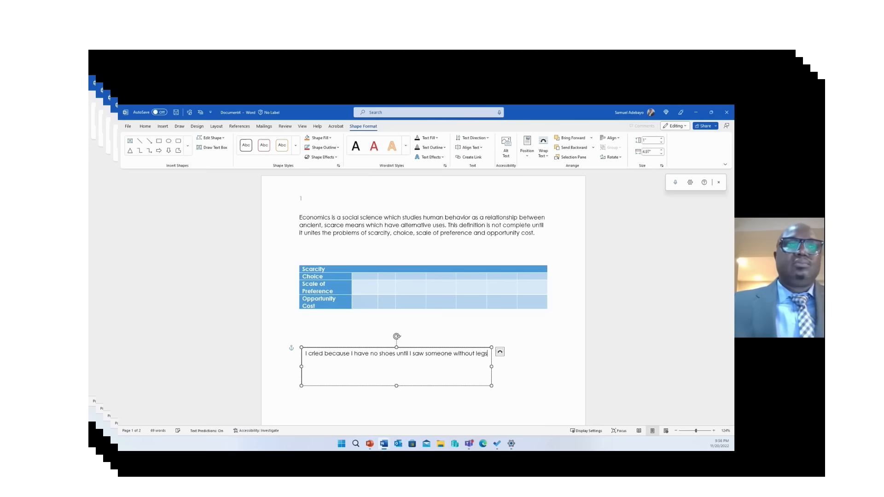
{"action": "left_click", "coordinate": [522, 359]}
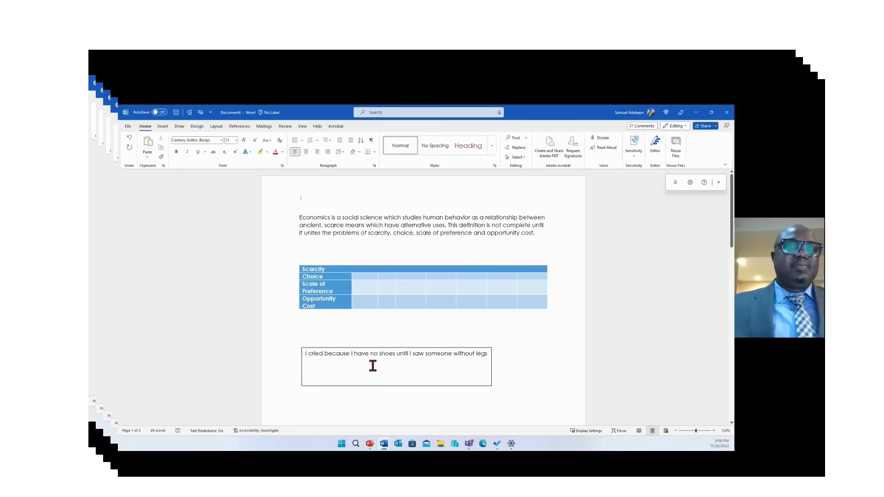
Start a second line in the text box and show the Pictures source options
{"action": "left_click", "coordinate": [489, 354]}
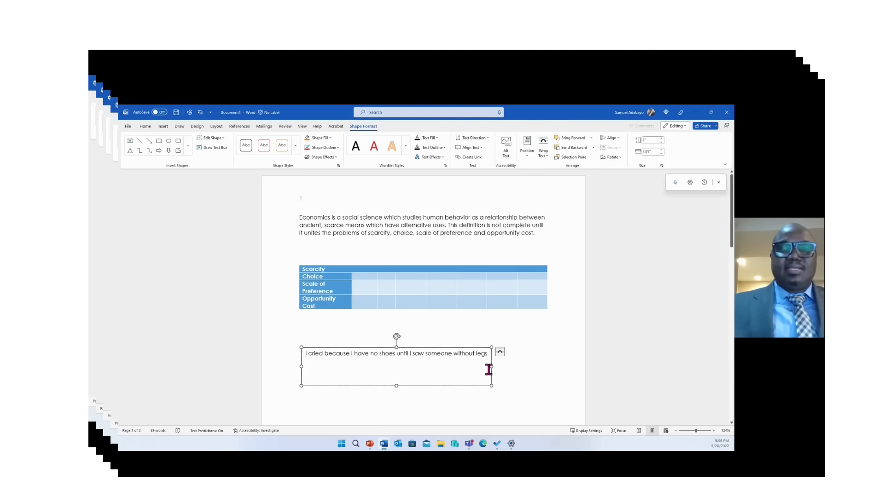
{"action": "key", "text": "Return"}
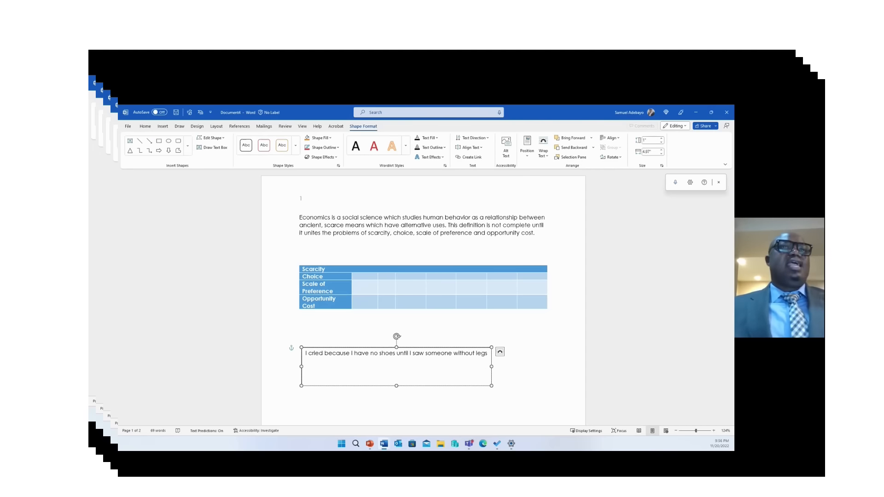
{"action": "left_click", "coordinate": [163, 127]}
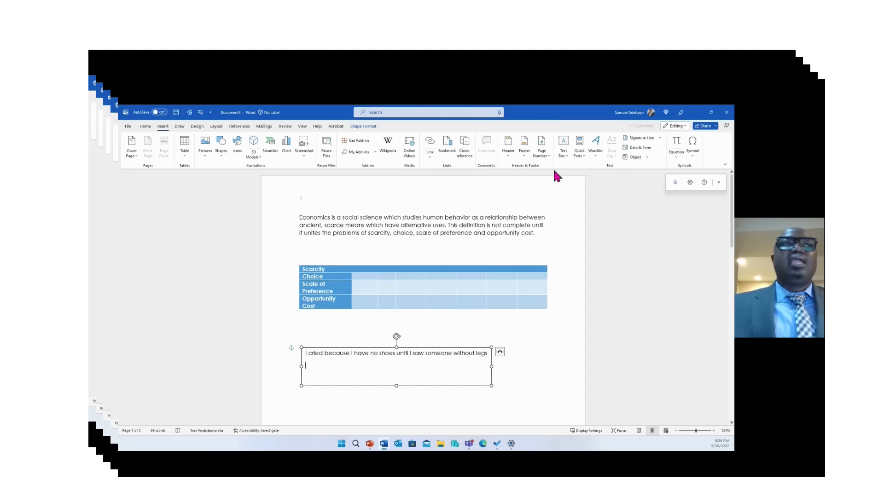
{"action": "left_click", "coordinate": [205, 155]}
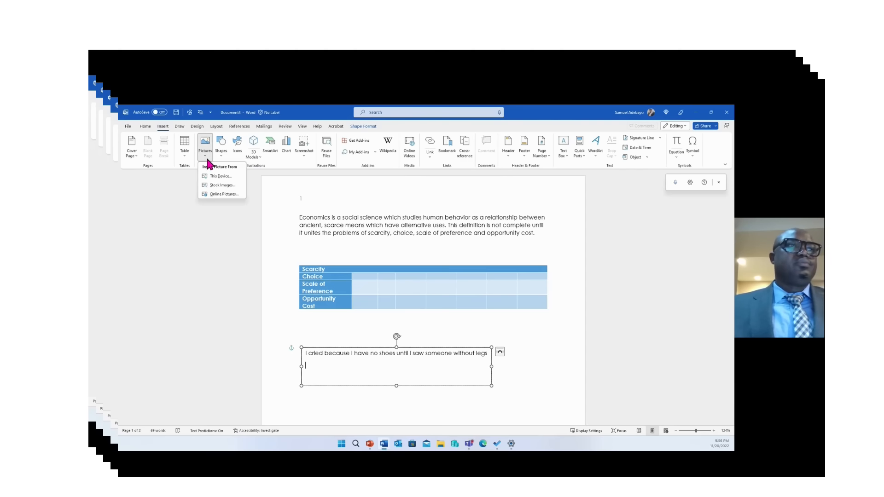
Search online pictures for 'happy baby' and insert a smiling baby photo into the text box
{"action": "left_click", "coordinate": [221, 196]}
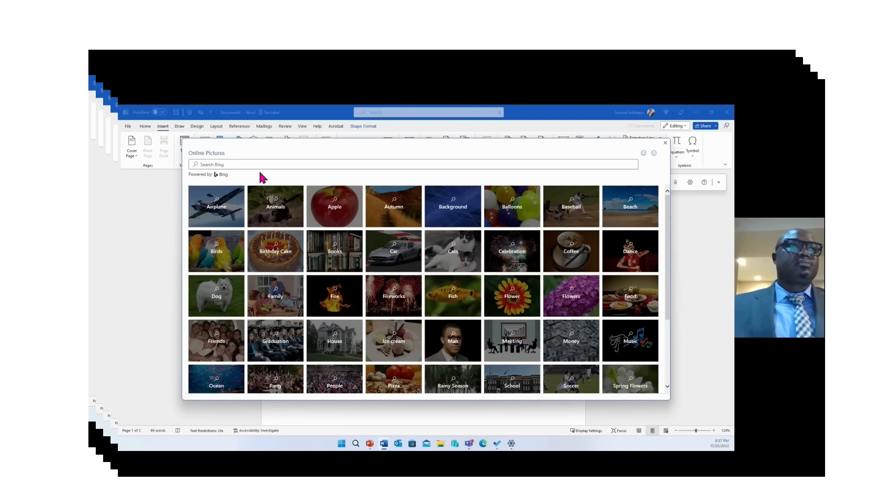
{"action": "left_click", "coordinate": [260, 165]}
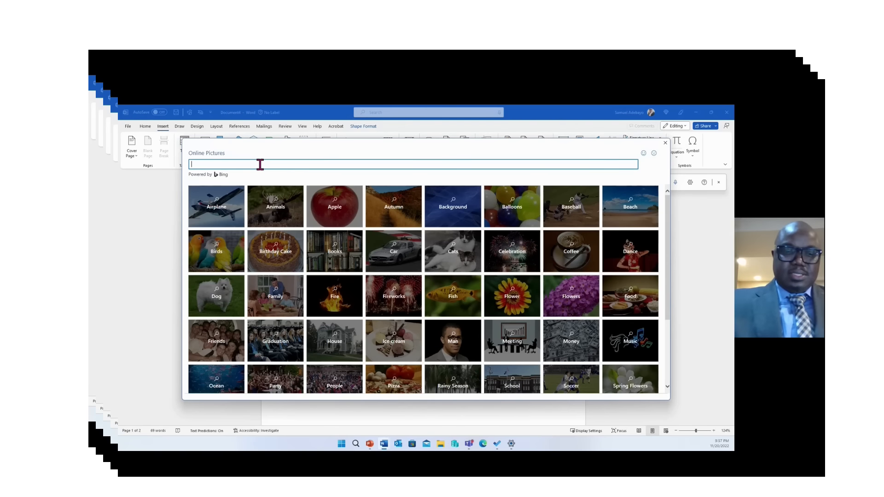
{"action": "type", "text": "happy"}
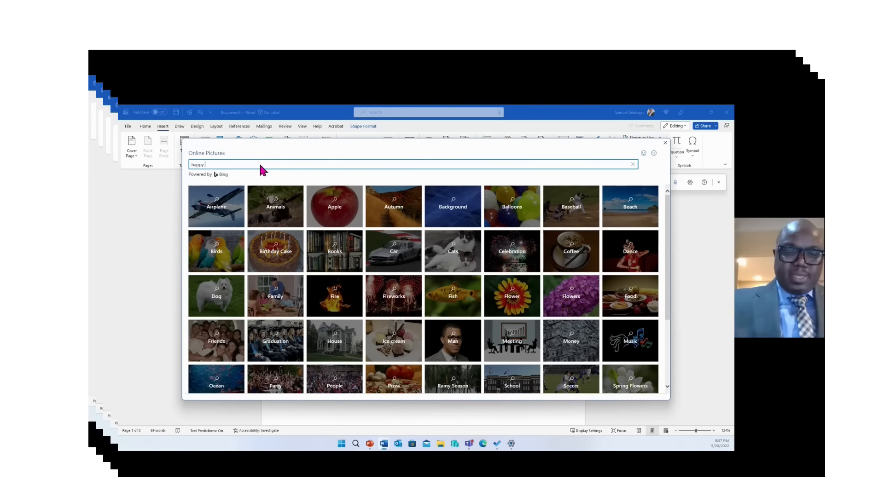
{"action": "type", "text": " baby"}
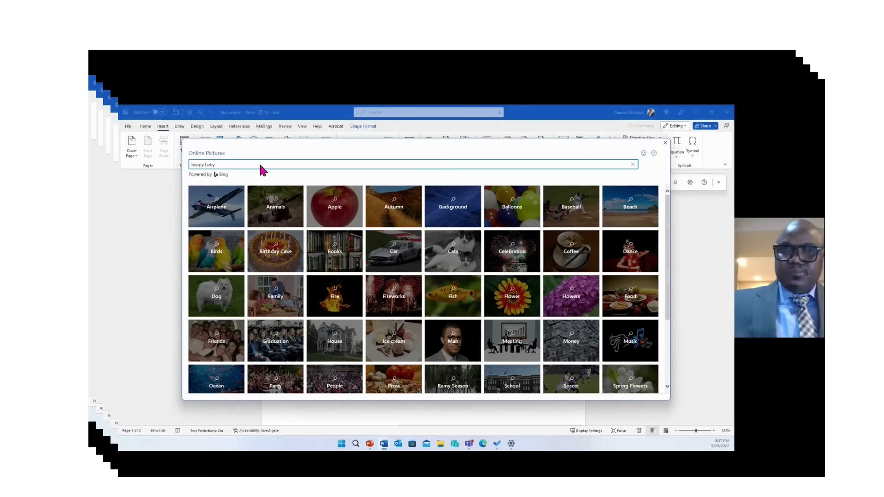
{"action": "key", "text": "Return"}
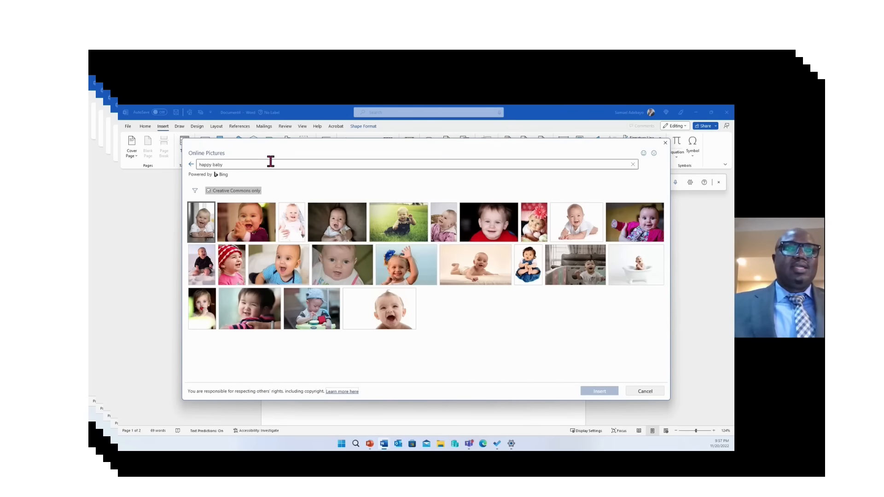
{"action": "double_click", "coordinate": [290, 273]}
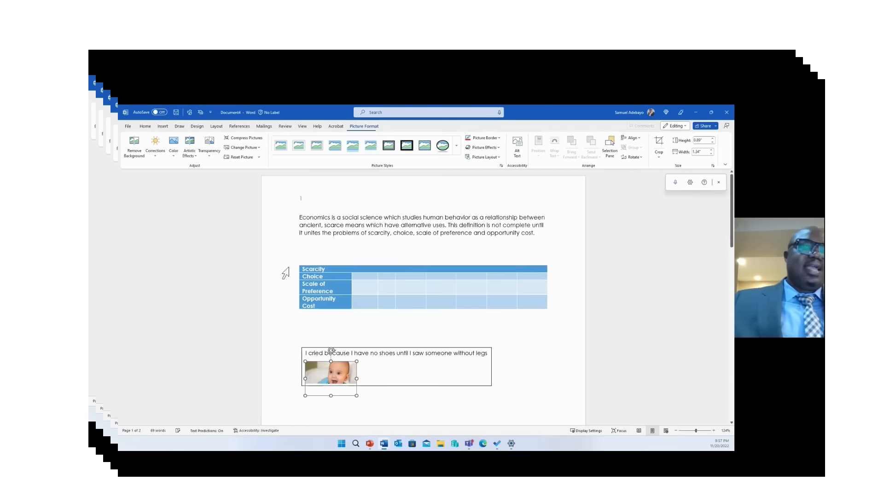
Enlarge the text box around the photo, then go to the File Home start page
{"action": "left_click", "coordinate": [461, 376]}
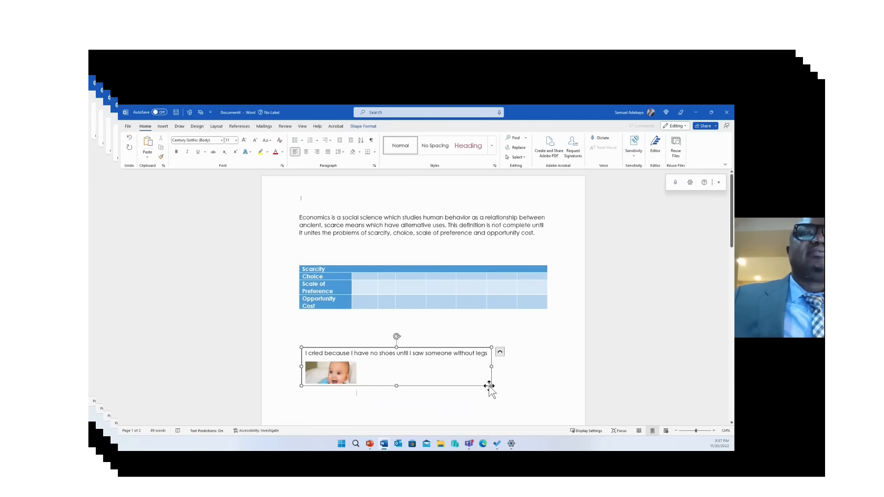
{"action": "left_click_drag", "start_coordinate": [490, 385], "coordinate": [512, 397]}
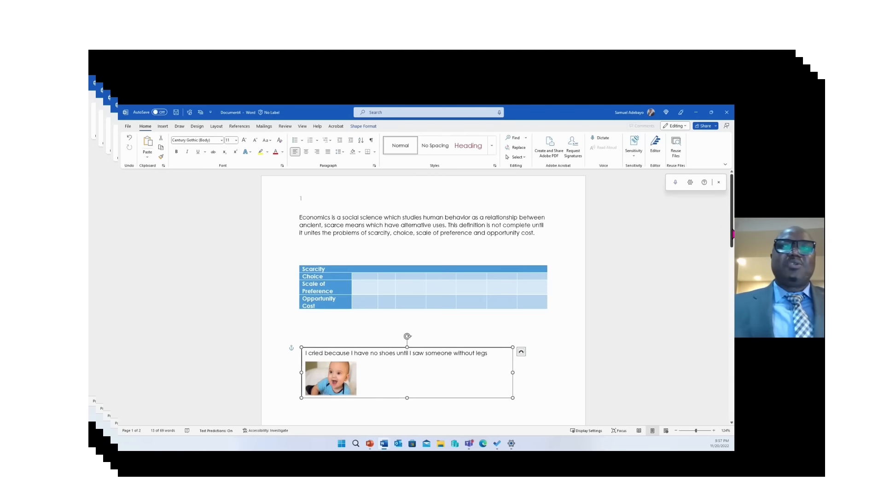
{"action": "mouse_move", "coordinate": [732, 228]}
{"action": "left_mouse_down"}
{"action": "mouse_move", "coordinate": [731, 263]}
{"action": "mouse_move", "coordinate": [728, 229]}
{"action": "mouse_move", "coordinate": [728, 251]}
{"action": "mouse_move", "coordinate": [727, 238]}
{"action": "left_mouse_up"}
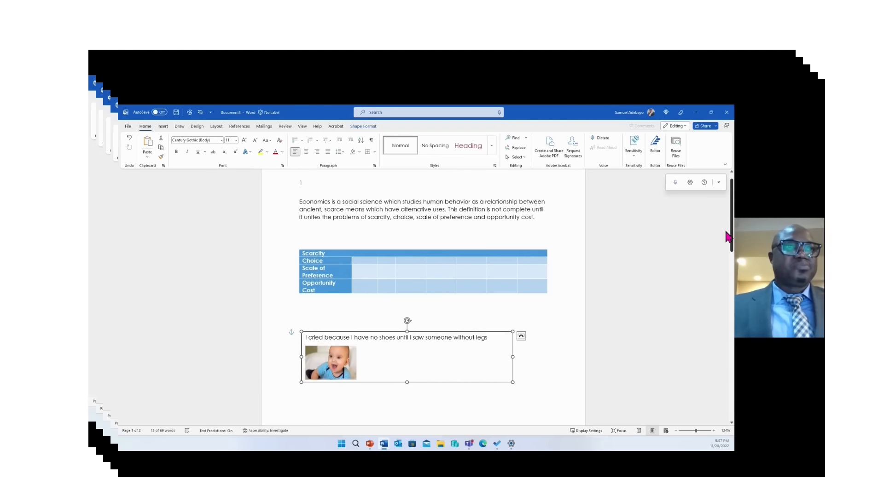
{"action": "left_click_drag", "start_coordinate": [728, 237], "coordinate": [725, 233]}
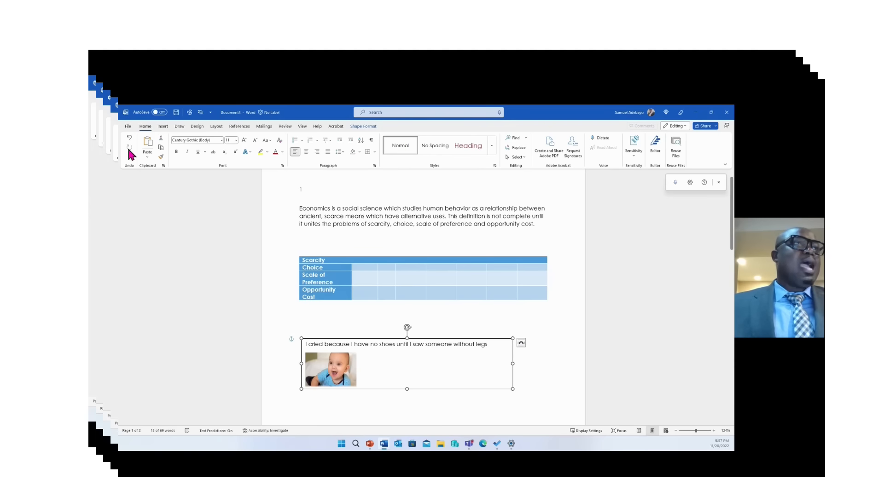
{"action": "left_click", "coordinate": [128, 130]}
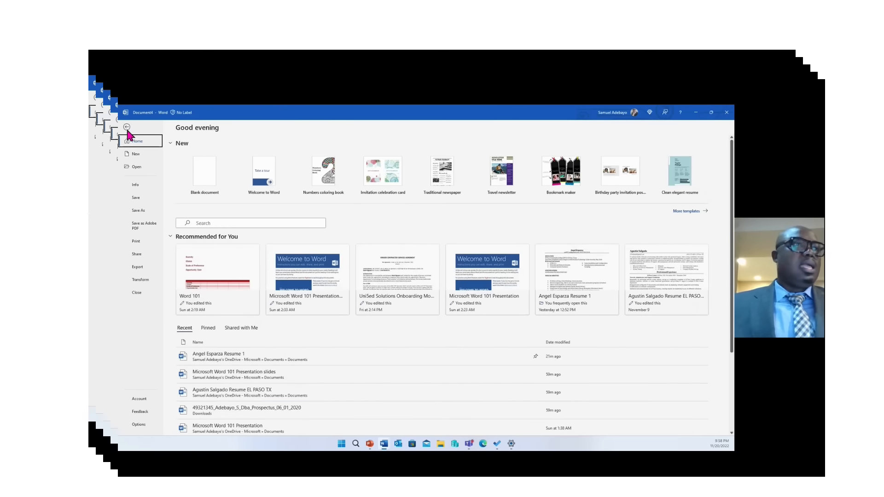
Create a document from the Welcome to Word template, minimize all windows, then restore Document5
{"action": "left_click", "coordinate": [268, 190]}
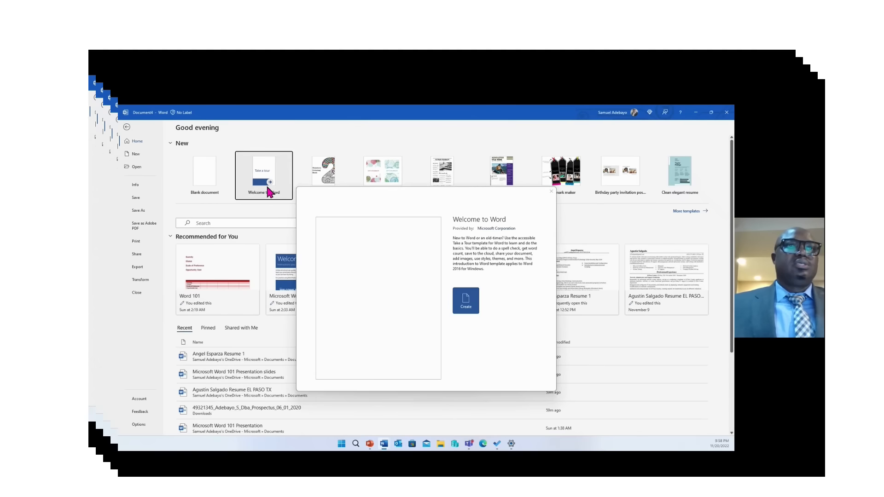
{"action": "left_click", "coordinate": [465, 299]}
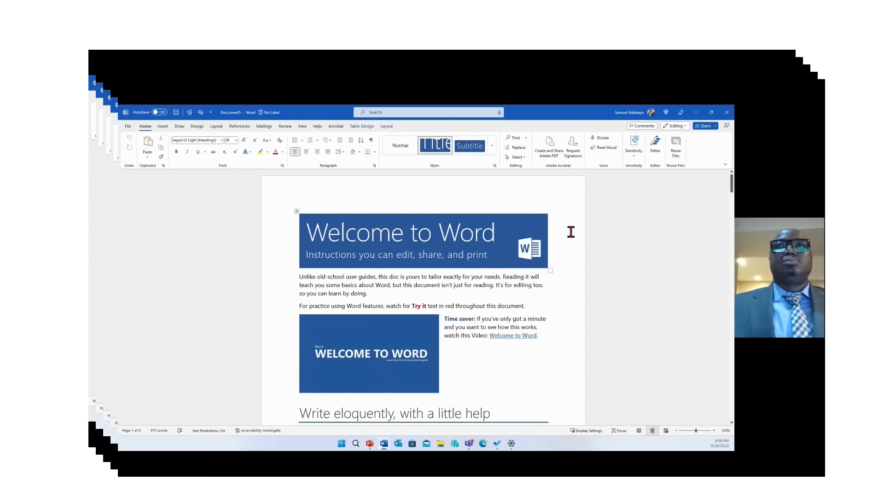
{"action": "left_click", "coordinate": [696, 112]}
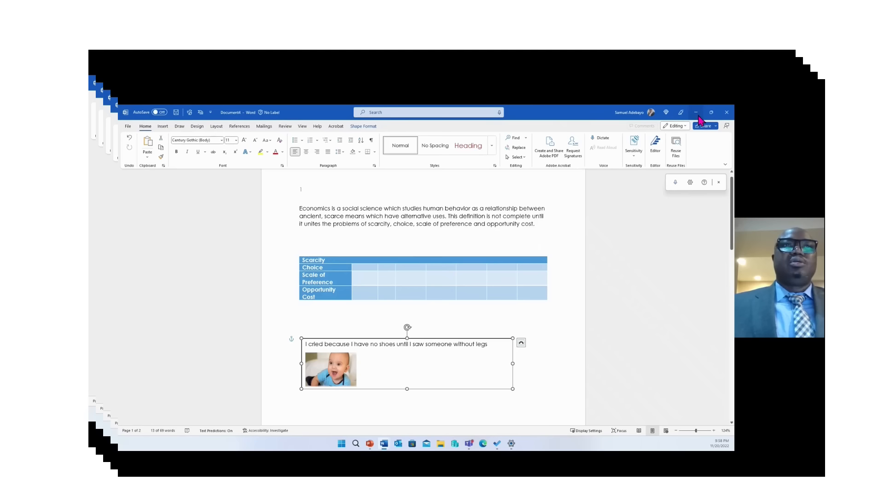
{"action": "left_click", "coordinate": [696, 113]}
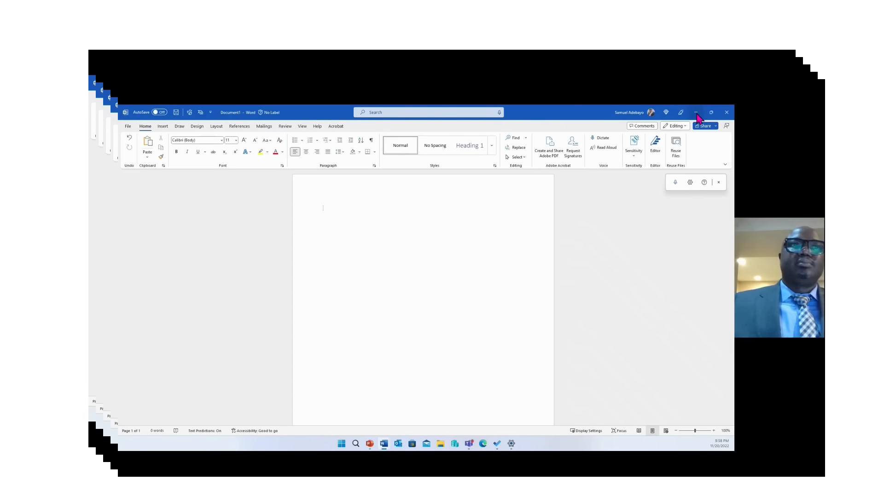
{"action": "left_click", "coordinate": [696, 113]}
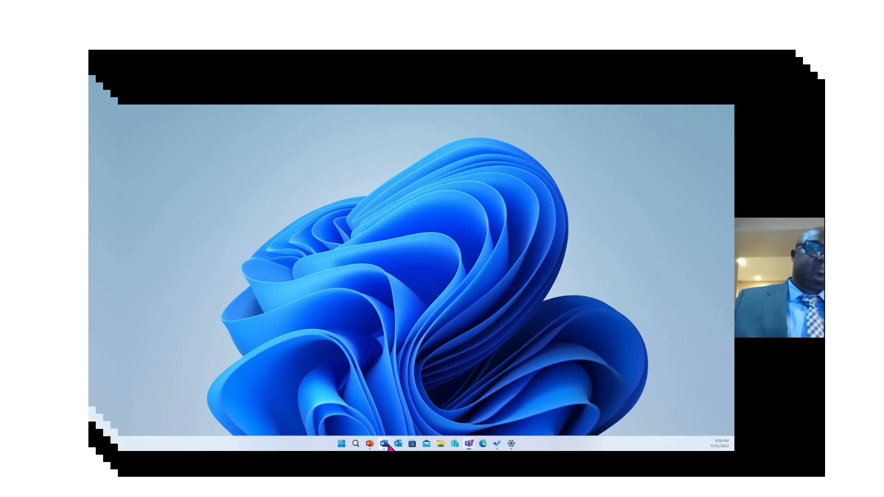
{"action": "mouse_move", "coordinate": [384, 444]}
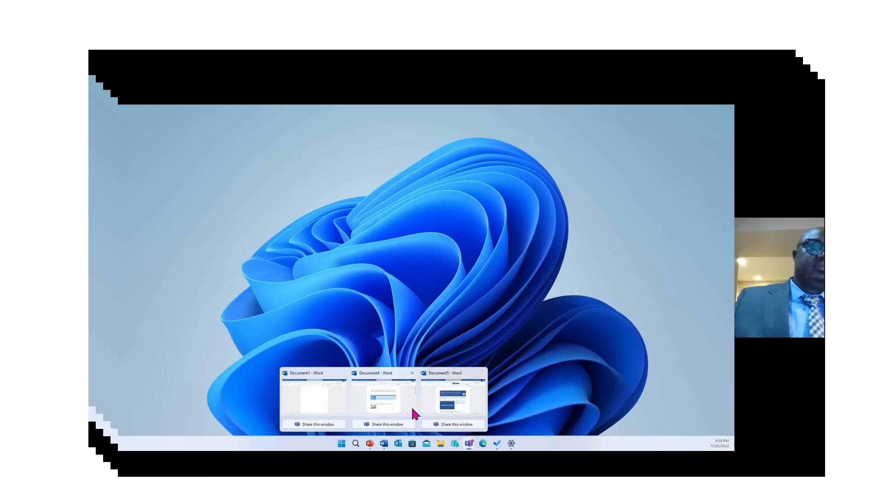
{"action": "left_click", "coordinate": [448, 397]}
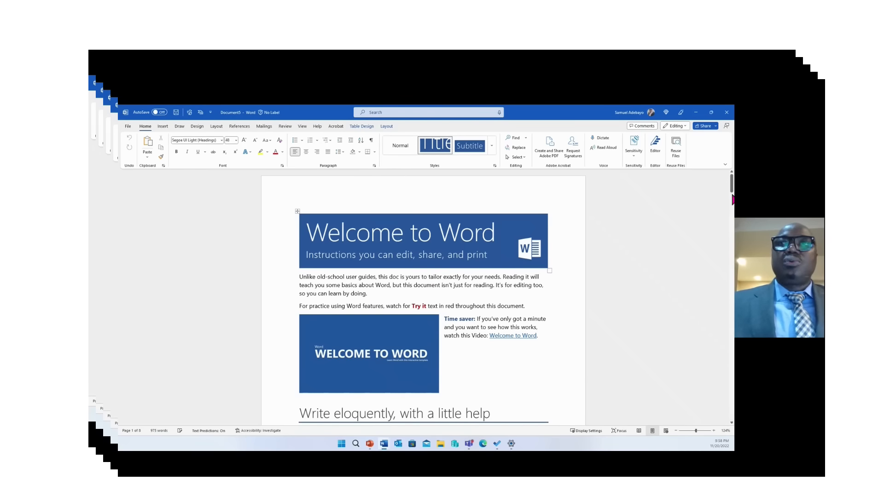
{"action": "left_click_drag", "start_coordinate": [731, 185], "coordinate": [731, 185]}
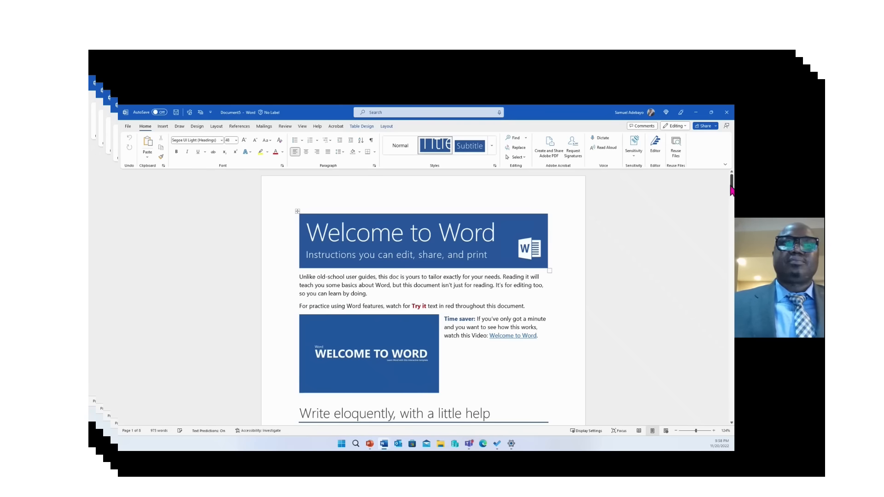
{"action": "left_click_drag", "start_coordinate": [731, 189], "coordinate": [732, 198]}
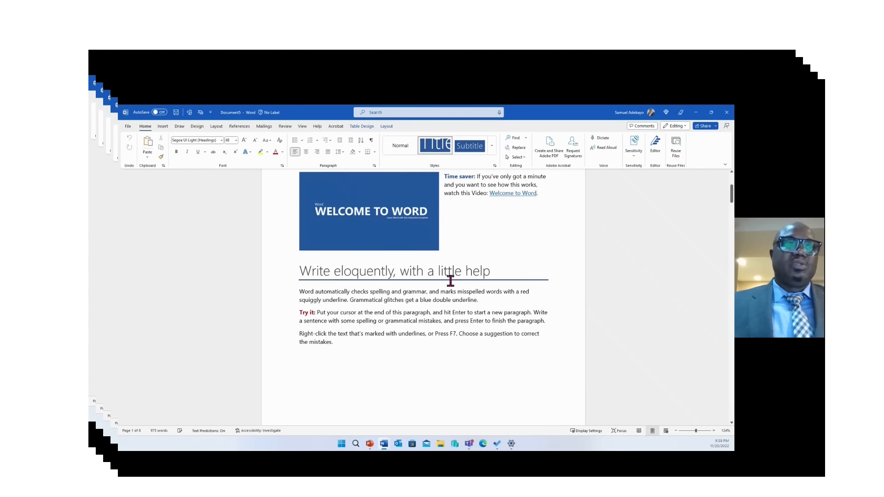
{"action": "left_click", "coordinate": [482, 301]}
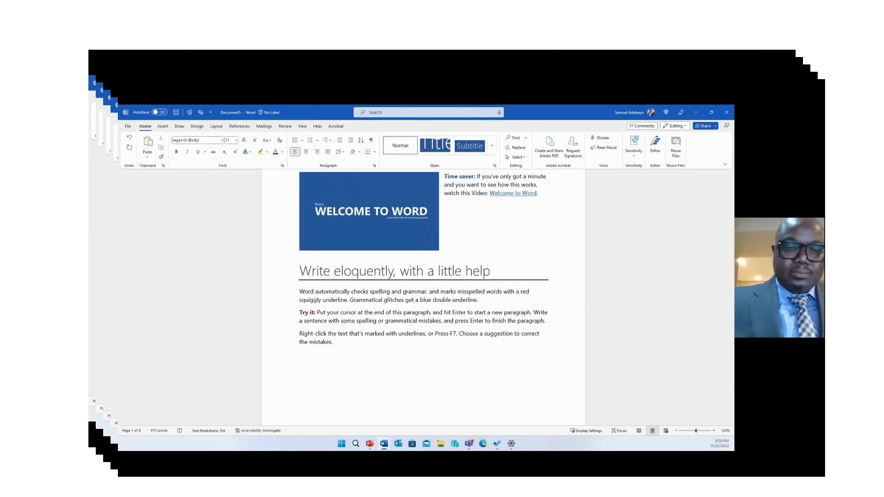
{"action": "type", "text": "The "}
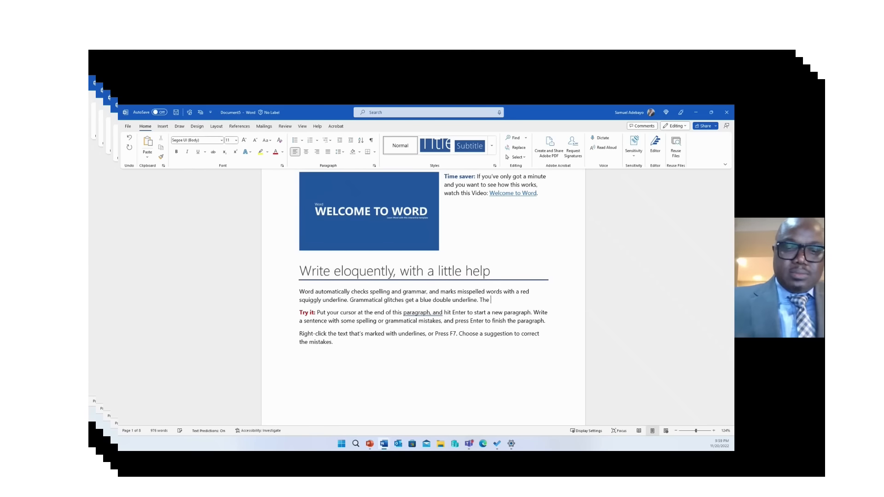
{"action": "type", "text": "wor"}
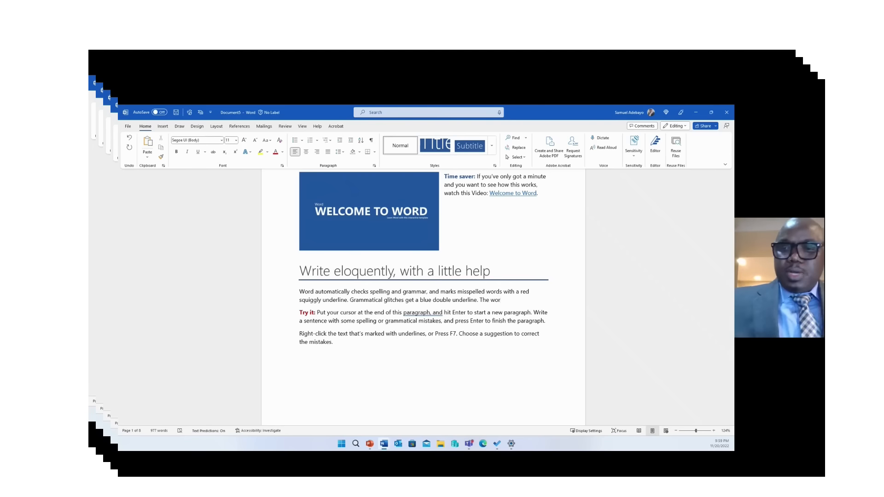
{"action": "key", "text": "BackSpace"}
{"action": "key", "text": "BackSpace"}
{"action": "key", "text": "BackSpace"}
{"action": "key", "text": "BackSpace"}
{"action": "key", "text": "BackSpace"}
{"action": "key", "text": "BackSpace"}
{"action": "key", "text": "BackSpace"}
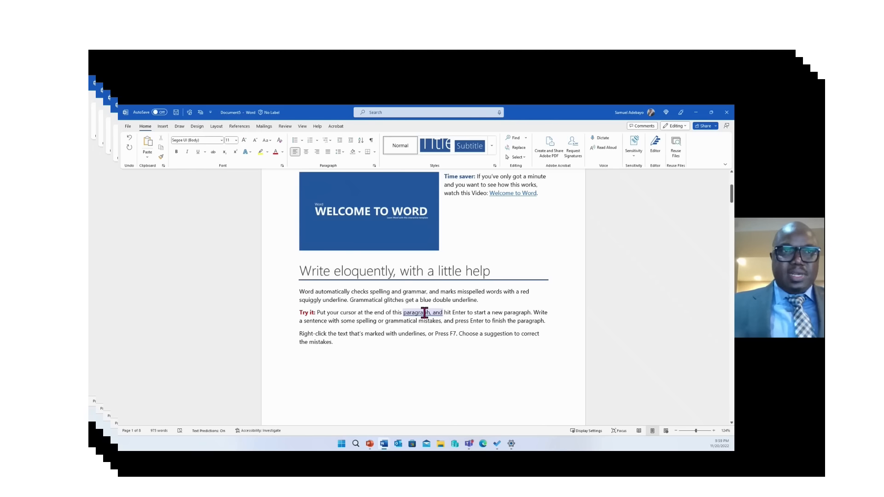
Accept the grammar fix changing 'paragraph, and' to 'paragraph and' in the Try it sentence
{"action": "double_click", "coordinate": [424, 313]}
{"action": "left_click", "coordinate": [432, 312]}
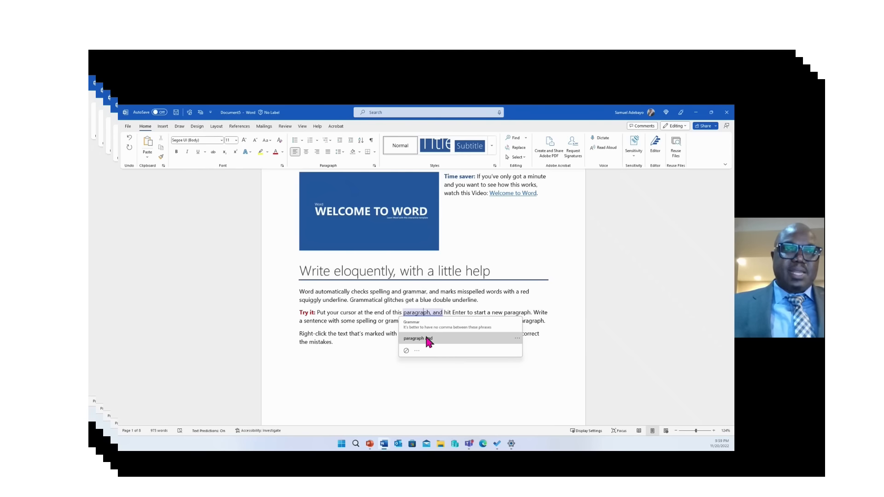
{"action": "left_click", "coordinate": [427, 339]}
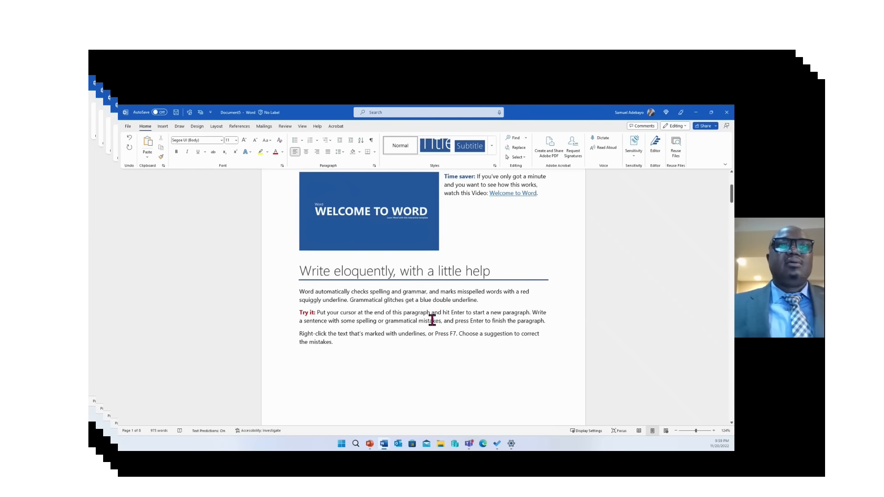
{"action": "left_click", "coordinate": [482, 304]}
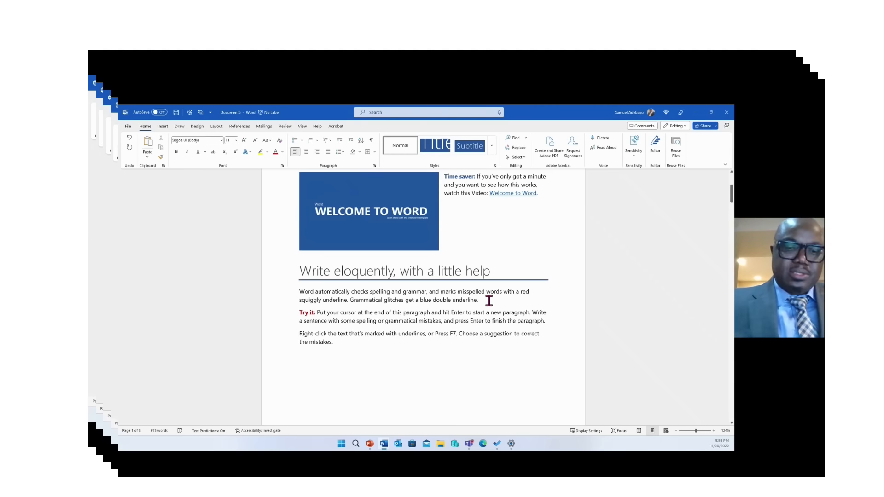
Add the misspelled sentence 'The worl is Spherica' to the first paragraph and select 'Spherica'
{"action": "type", "text": "Th"}
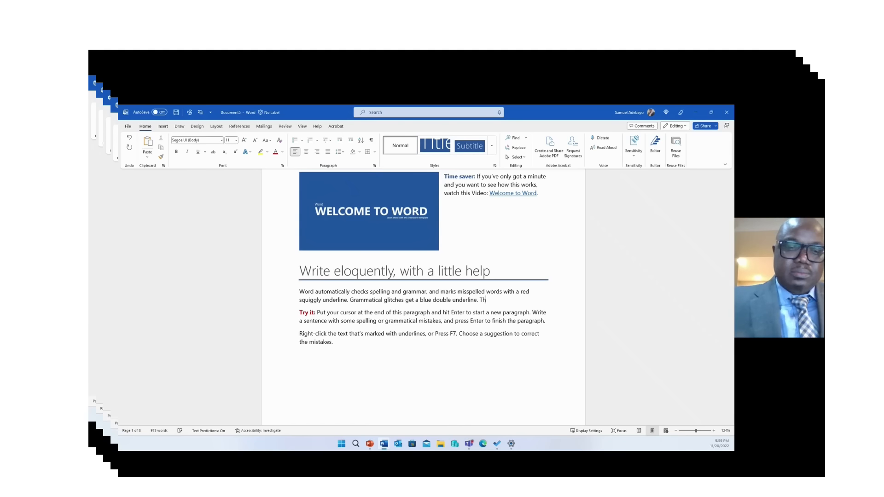
{"action": "type", "text": "e wor"}
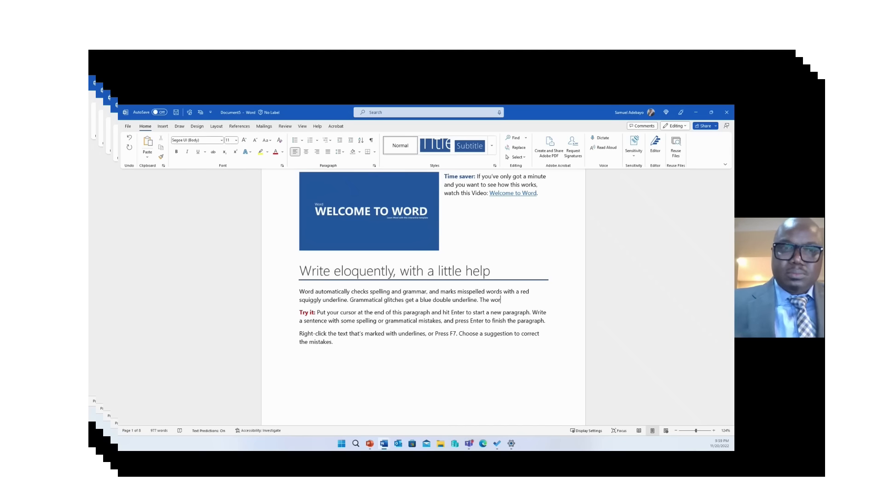
{"action": "type", "text": "l "}
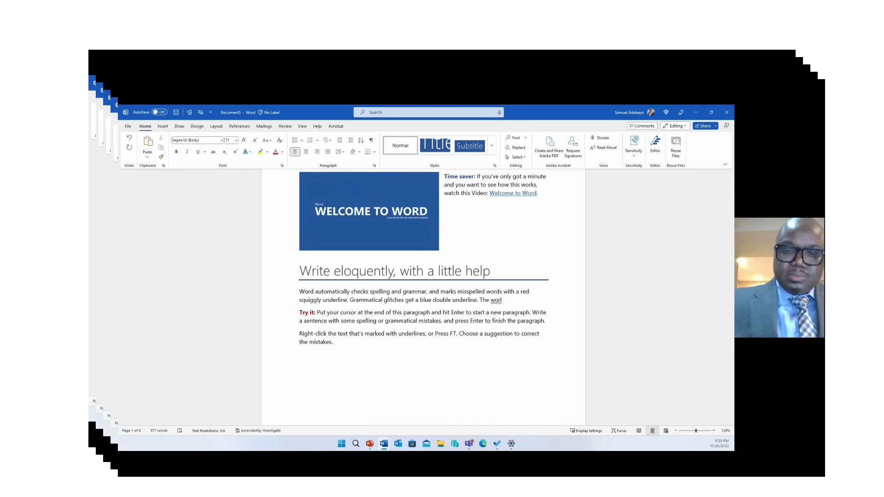
{"action": "type", "text": "is Sp"}
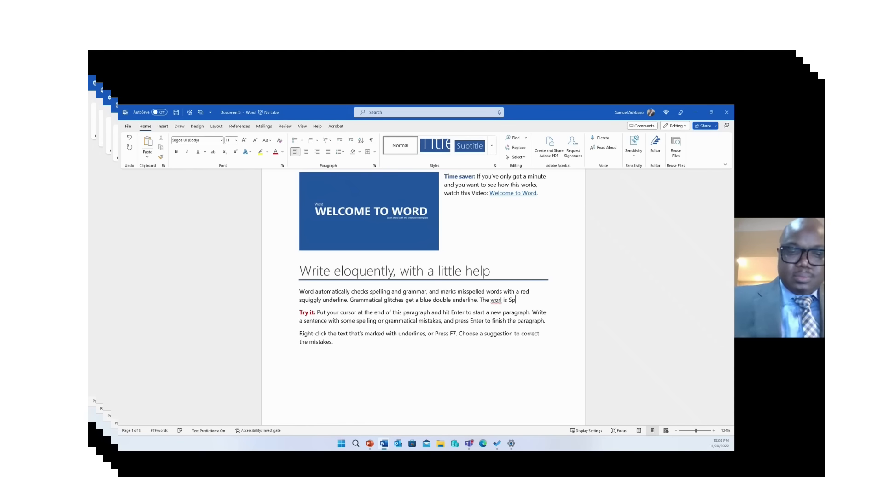
{"action": "type", "text": " heri"}
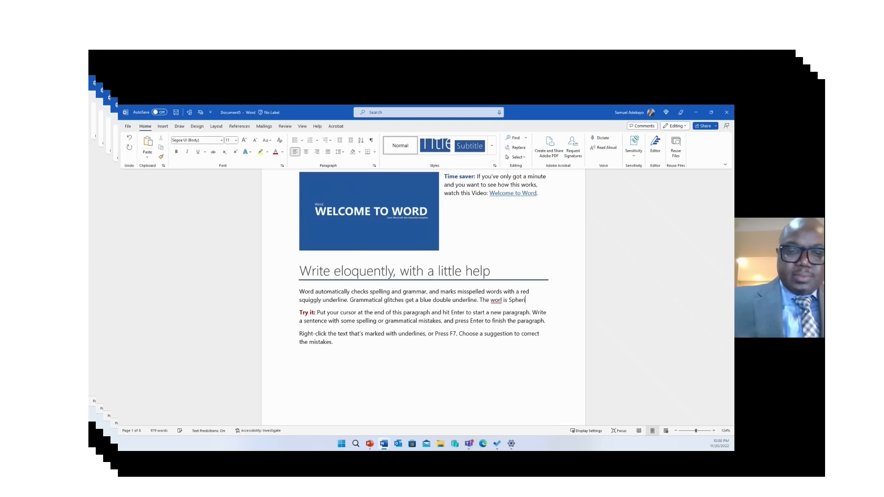
{"action": "type", "text": "ca"}
{"action": "left_click", "coordinate": [552, 292]}
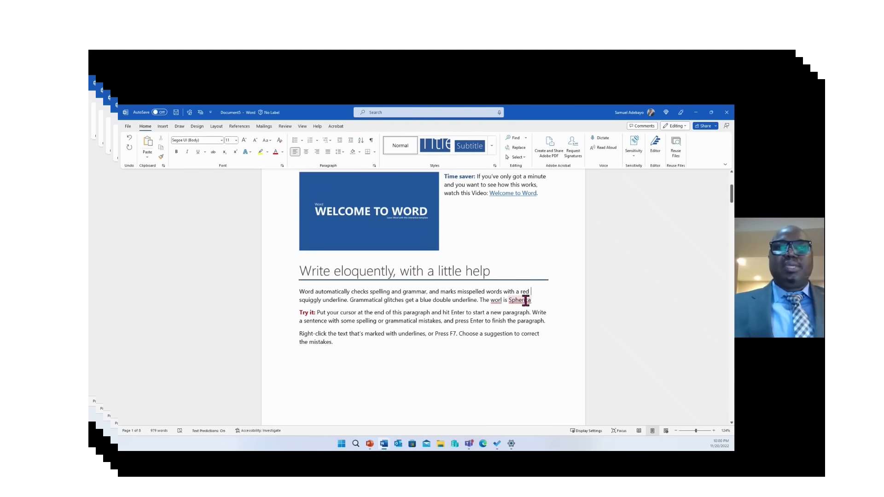
{"action": "left_click_drag", "start_coordinate": [509, 300], "coordinate": [529, 301]}
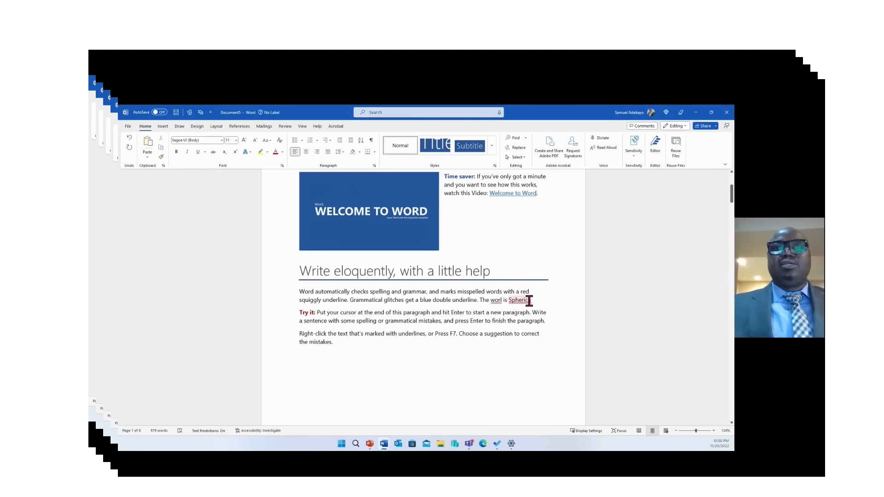
Correct 'worl' to 'world', check suggestions for 'Spherica', then scroll to the word-count section
{"action": "left_click", "coordinate": [498, 302]}
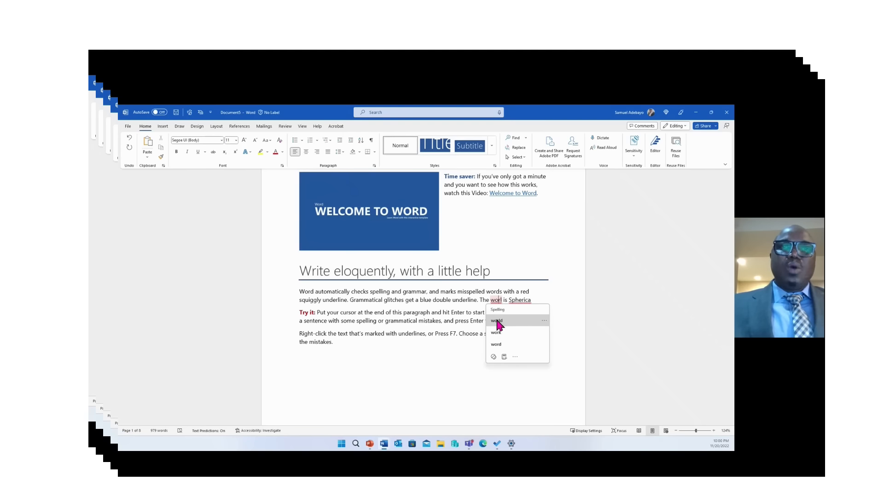
{"action": "left_click", "coordinate": [497, 321]}
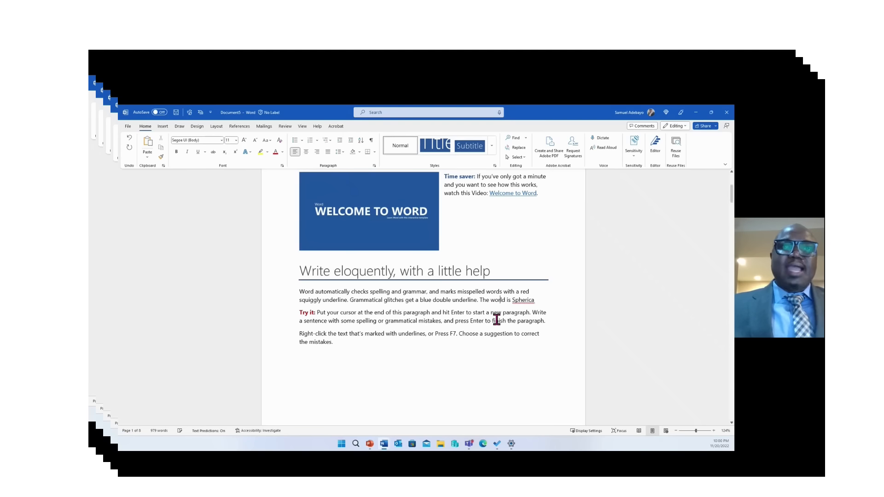
{"action": "left_click", "coordinate": [521, 301]}
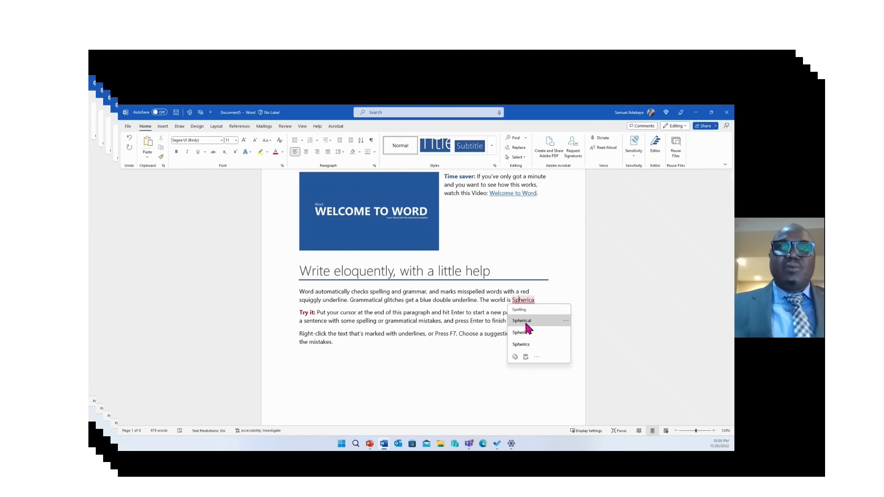
{"action": "left_click", "coordinate": [525, 322]}
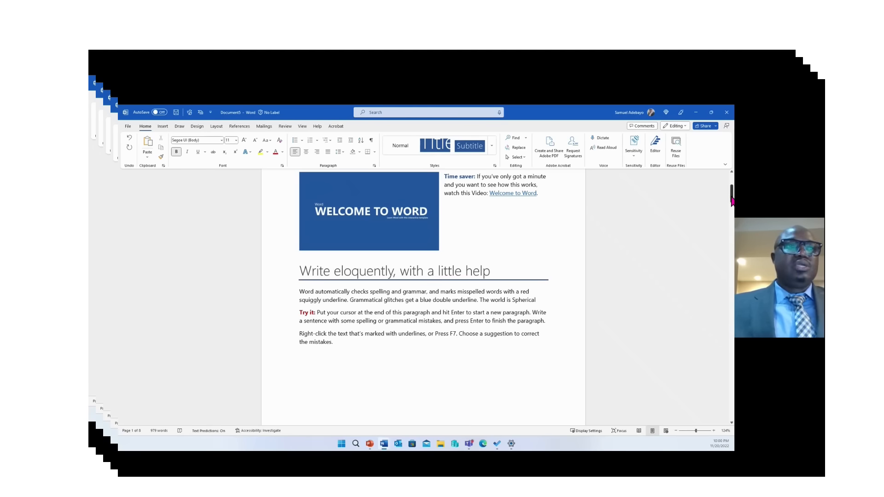
{"action": "left_click_drag", "start_coordinate": [732, 200], "coordinate": [732, 222]}
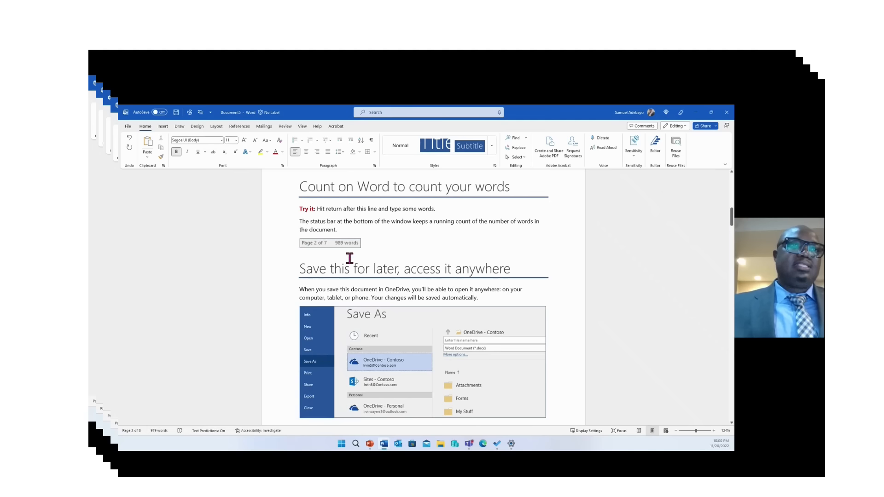
Append 'Economics is a social science' after 'the document.' in the word-count paragraph
{"action": "left_click", "coordinate": [344, 236]}
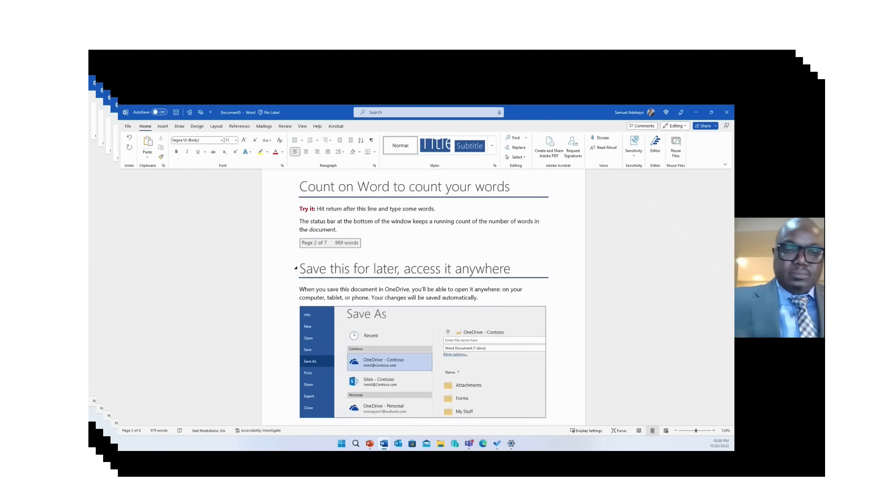
{"action": "type", "text": "Eco"}
{"action": "type", "text": "nomi"}
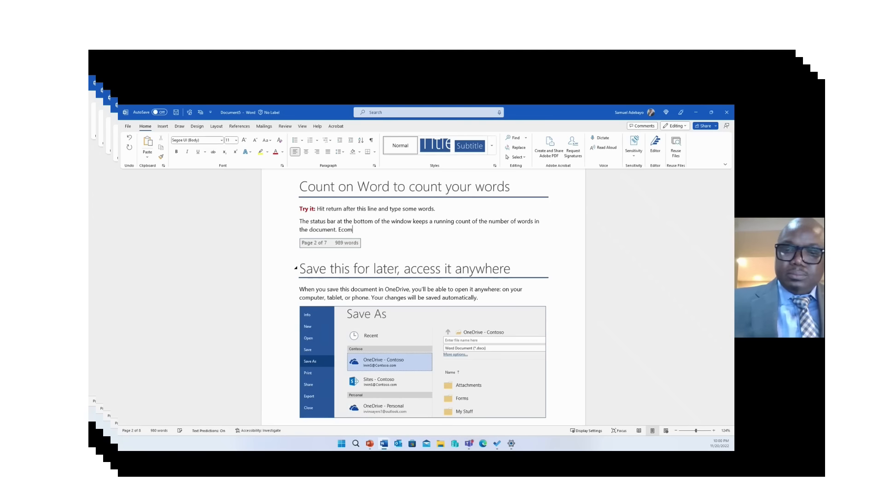
{"action": "type", "text": "c"}
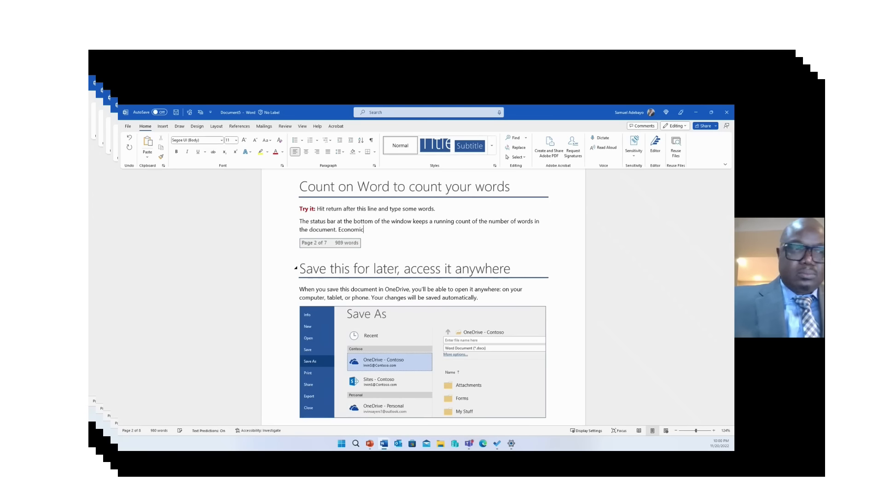
{"action": "type", "text": "s i"}
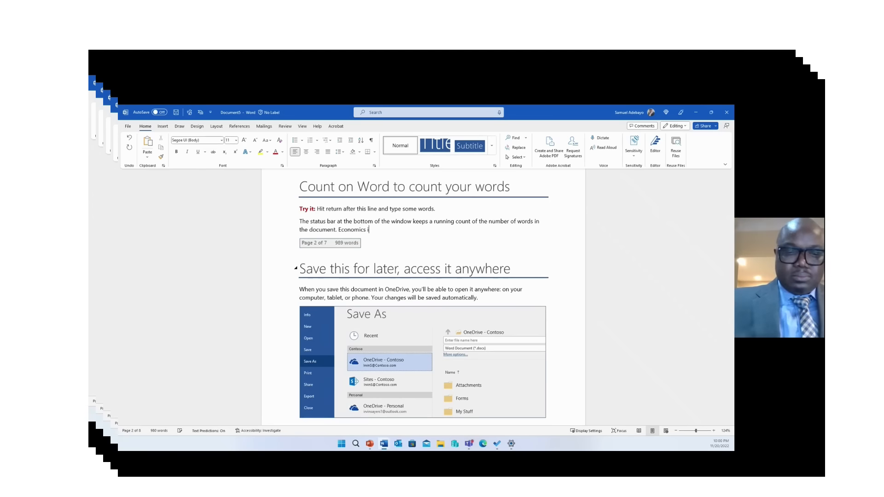
{"action": "type", "text": "s a so"}
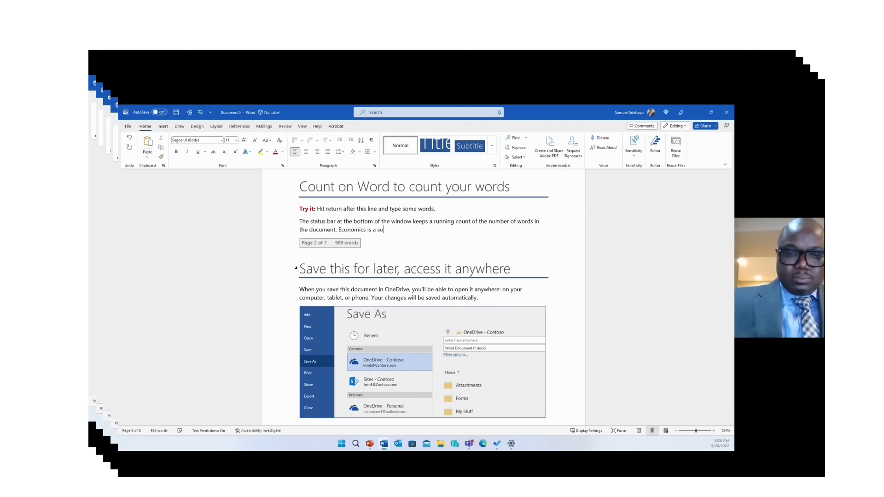
{"action": "type", "text": "cial s"}
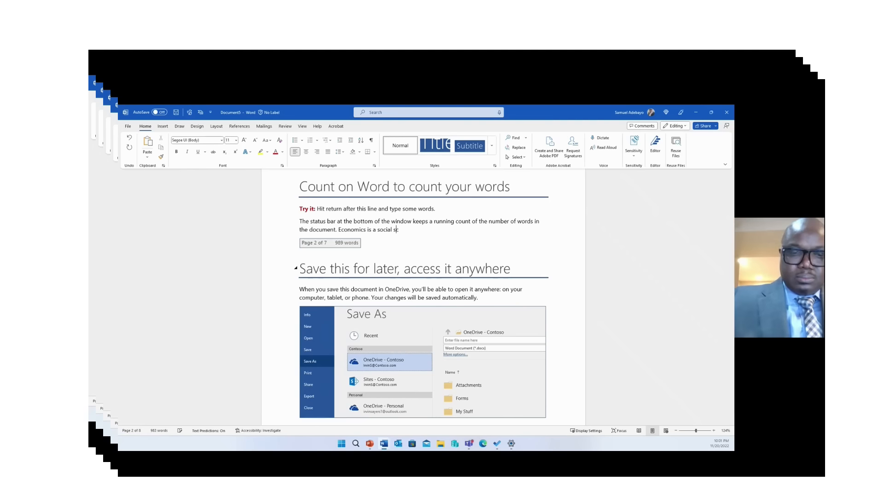
{"action": "type", "text": "cien"}
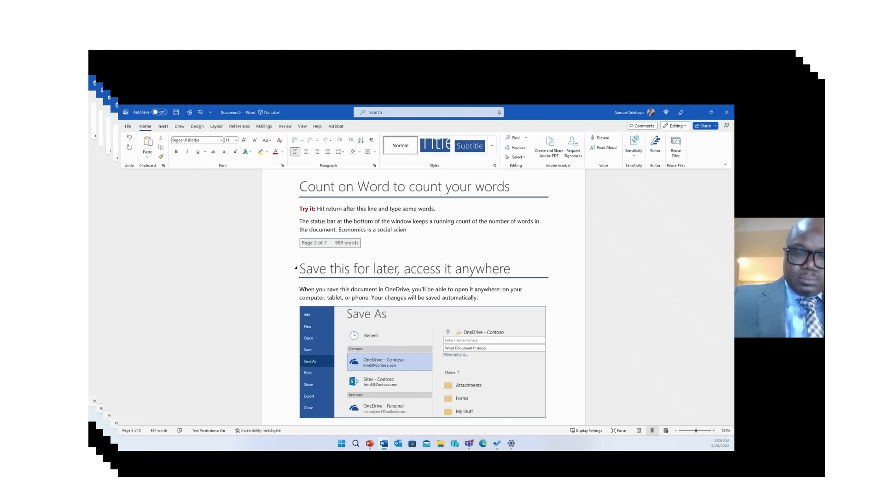
{"action": "type", "text": "ce"}
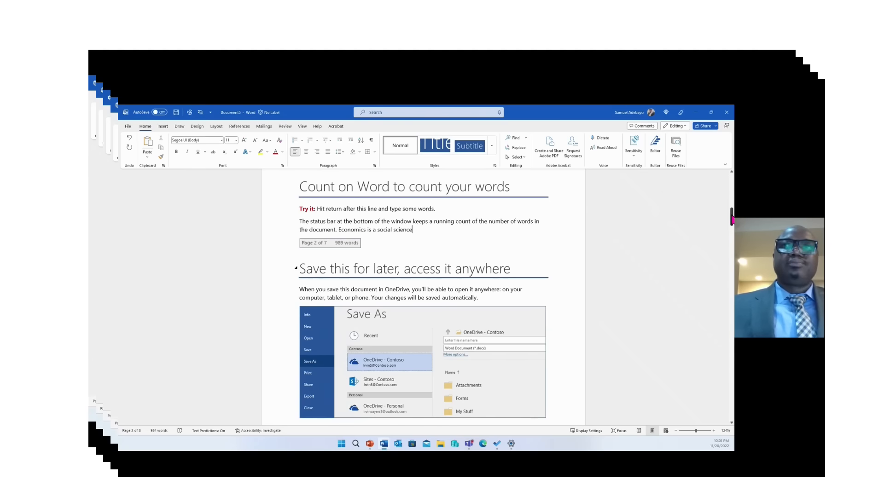
{"action": "scroll", "coordinate": [731, 218], "scroll_direction": "down", "scroll_amount": 1}
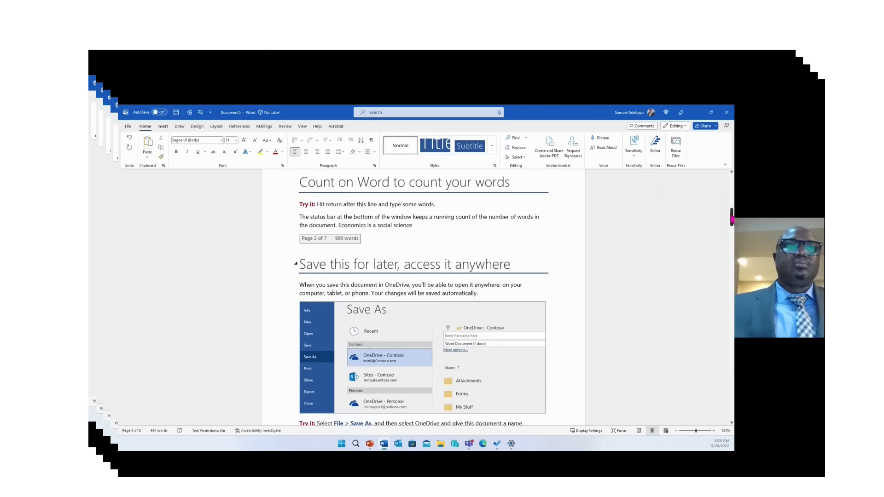
{"action": "scroll", "coordinate": [732, 218], "scroll_direction": "down", "scroll_amount": 3}
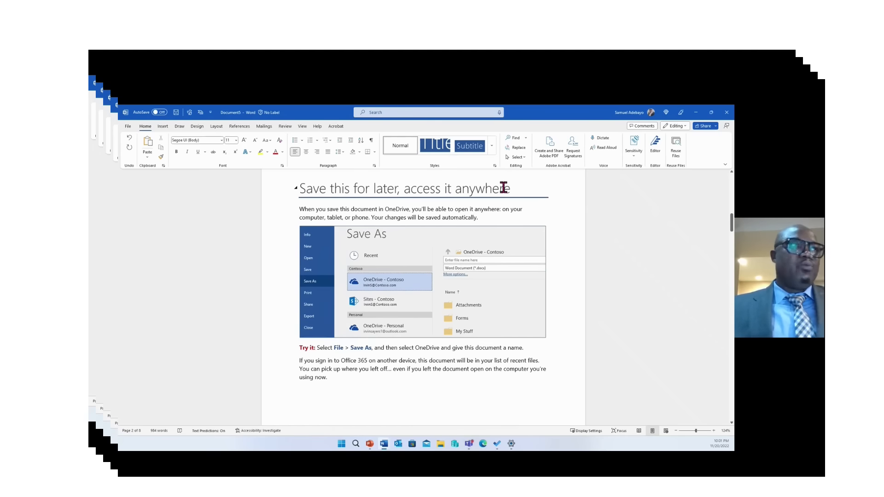
Bring up the full Save As dialog on the OneDrive folder, proposing 'Welcome to Word'
{"action": "left_click", "coordinate": [128, 127]}
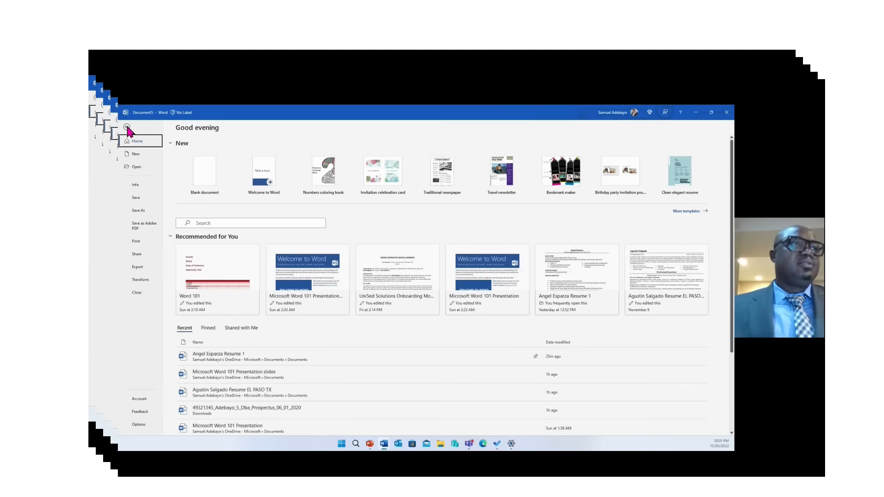
{"action": "left_click", "coordinate": [142, 214]}
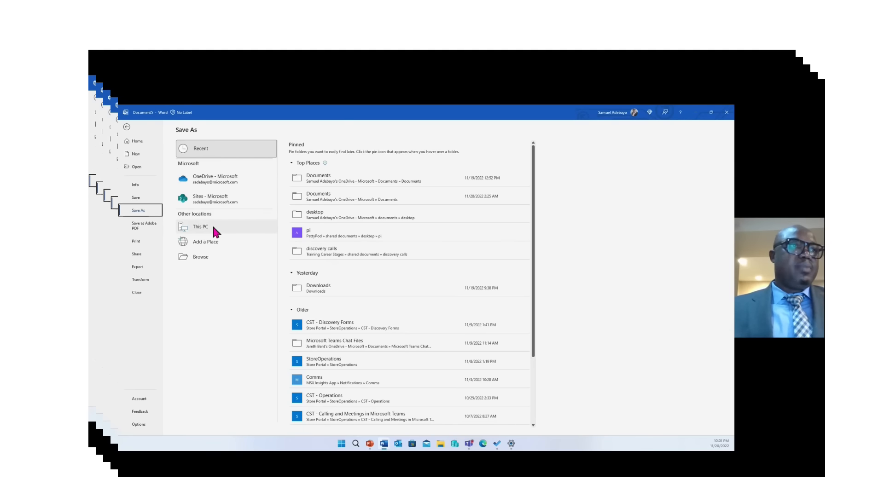
{"action": "left_click", "coordinate": [209, 181]}
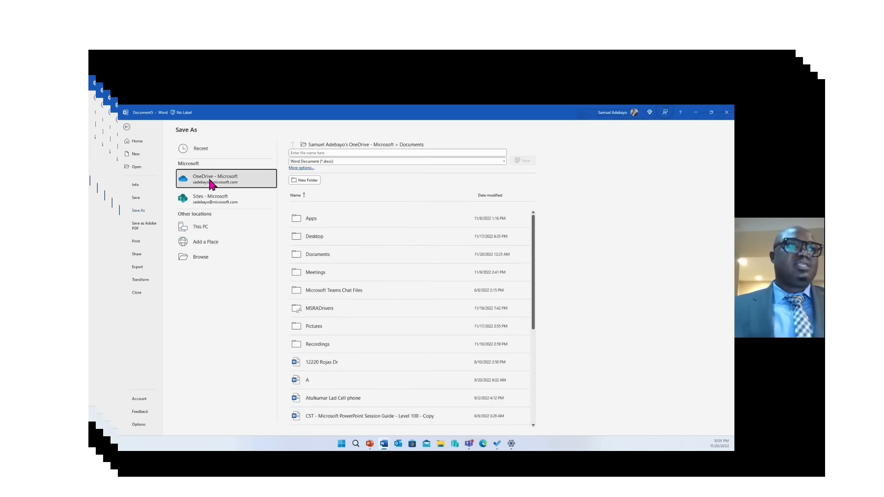
{"action": "left_click", "coordinate": [209, 181]}
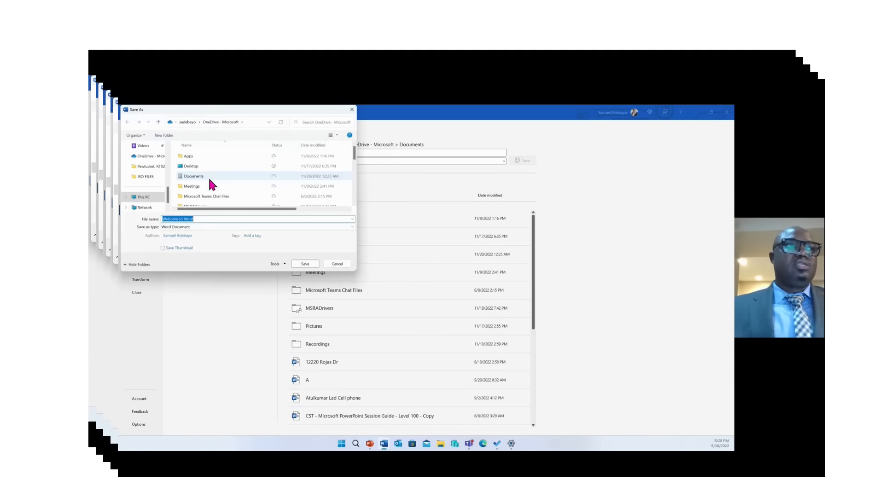
Save the document to OneDrive as 'Welcome to Word 101 by' followed by the author's name
{"action": "left_click", "coordinate": [202, 218]}
{"action": "type", "text": "10"}
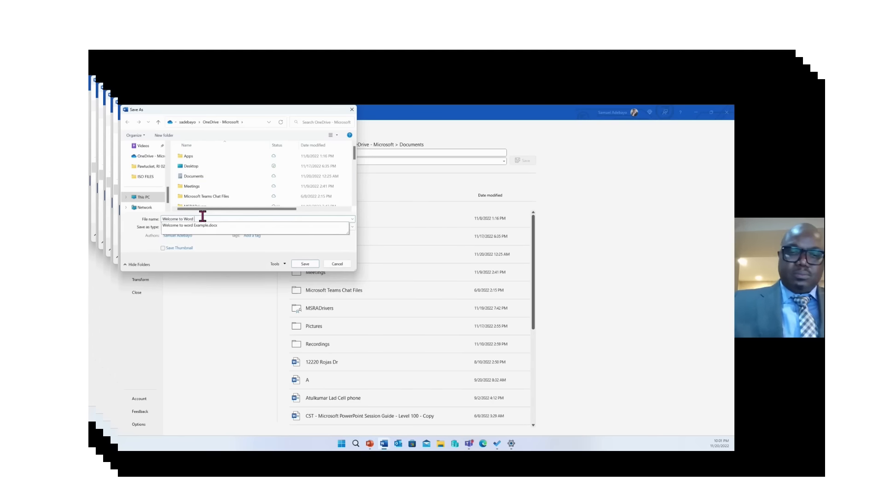
{"action": "type", "text": "1"}
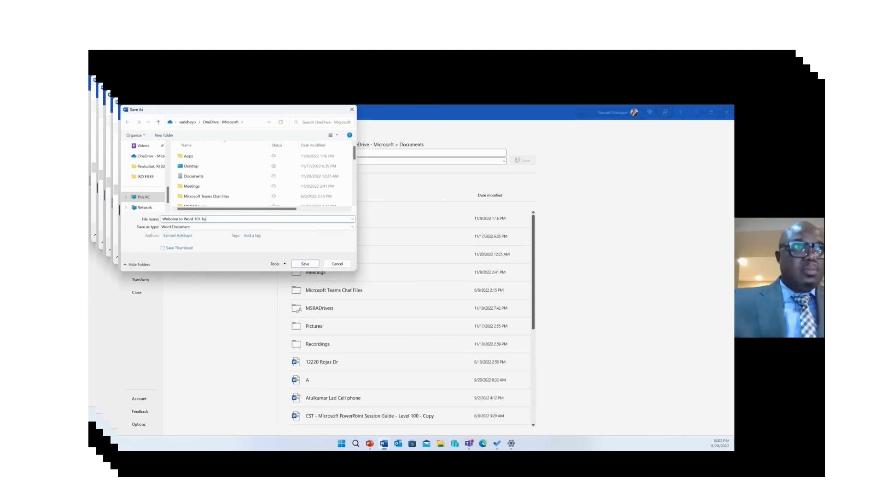
{"action": "type", "text": " by Dr"}
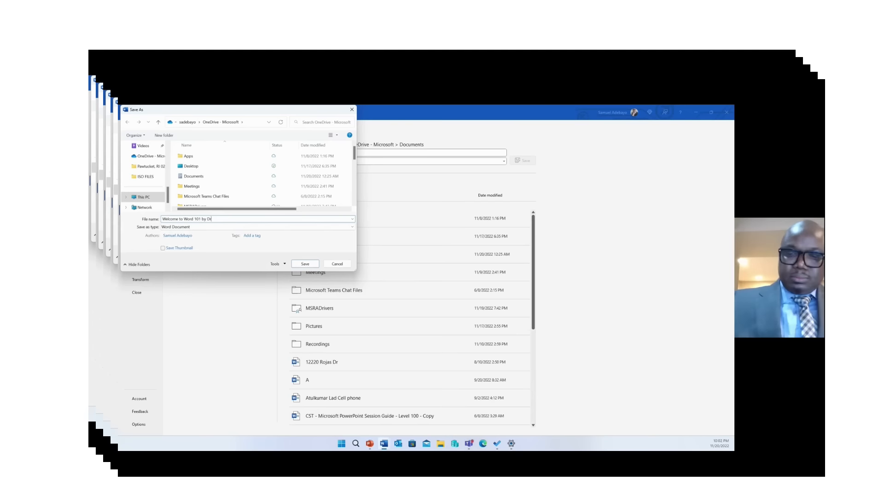
{"action": "type", "text": ". Sam"}
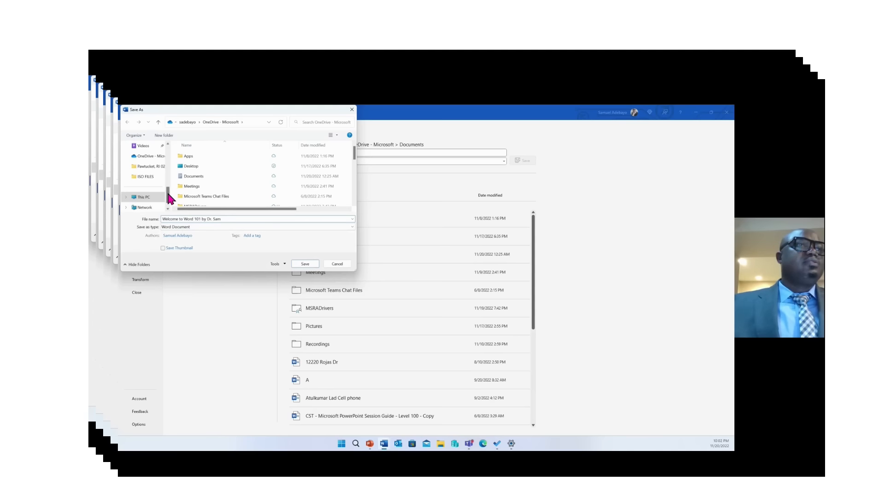
{"action": "scroll", "coordinate": [168, 194], "scroll_direction": "up", "scroll_amount": 1}
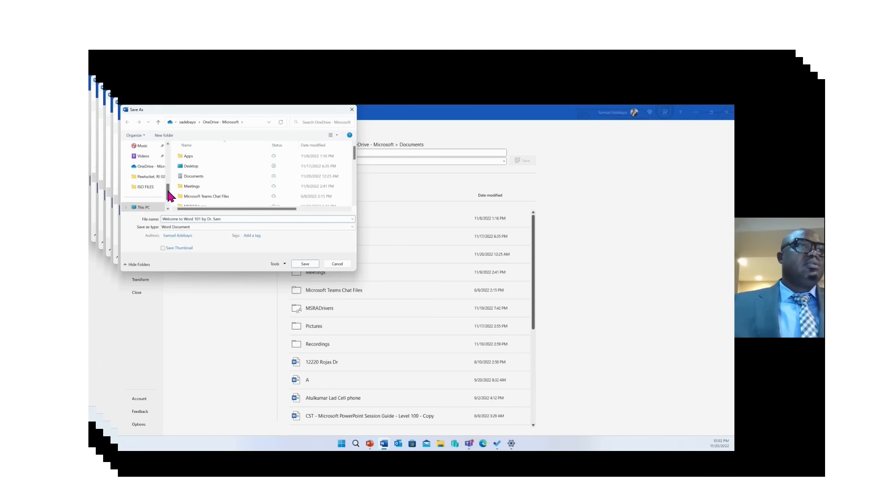
{"action": "scroll", "coordinate": [168, 192], "scroll_direction": "up", "scroll_amount": 1}
{"action": "left_click", "coordinate": [158, 196]}
{"action": "left_click", "coordinate": [303, 265]}
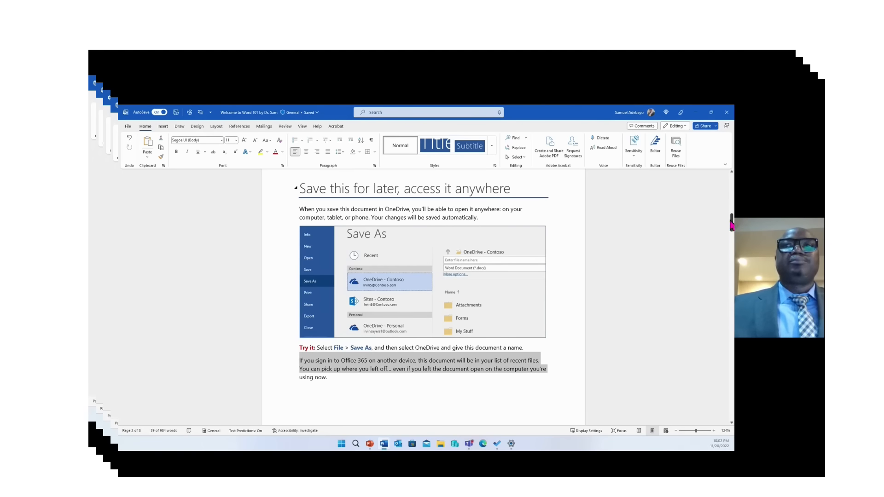
Copy an organisation-editable sharing link to the document, then switch to Outlook
{"action": "left_click_drag", "start_coordinate": [731, 225], "coordinate": [731, 249]}
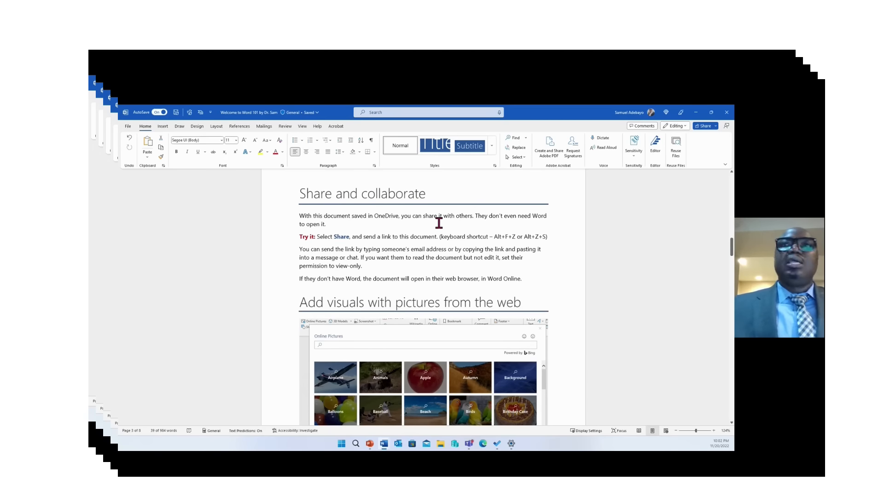
{"action": "left_click", "coordinate": [705, 126]}
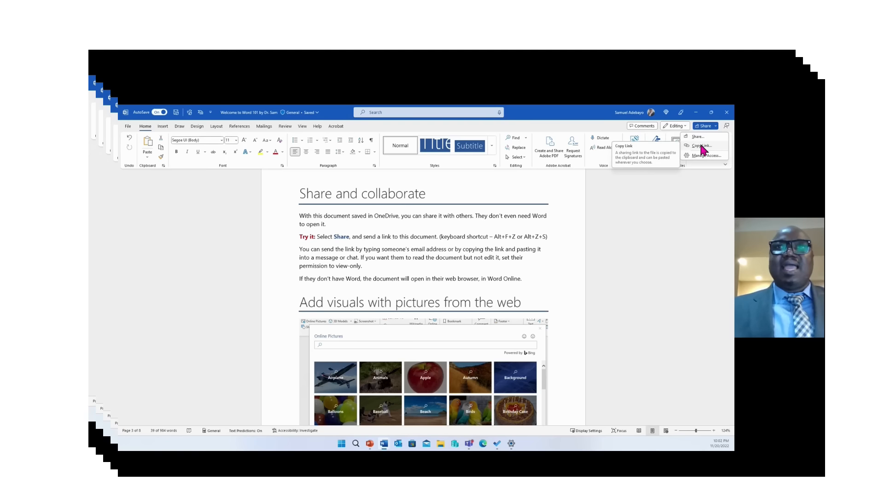
{"action": "left_click", "coordinate": [701, 147]}
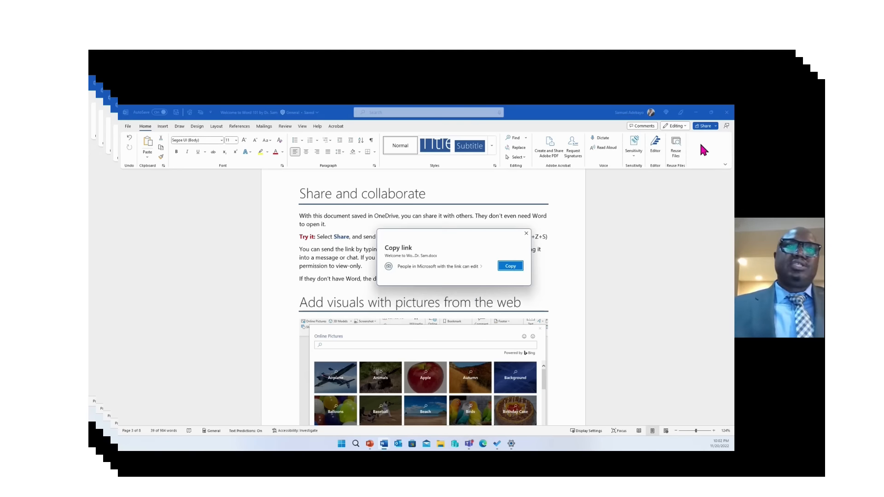
{"action": "left_click", "coordinate": [511, 267]}
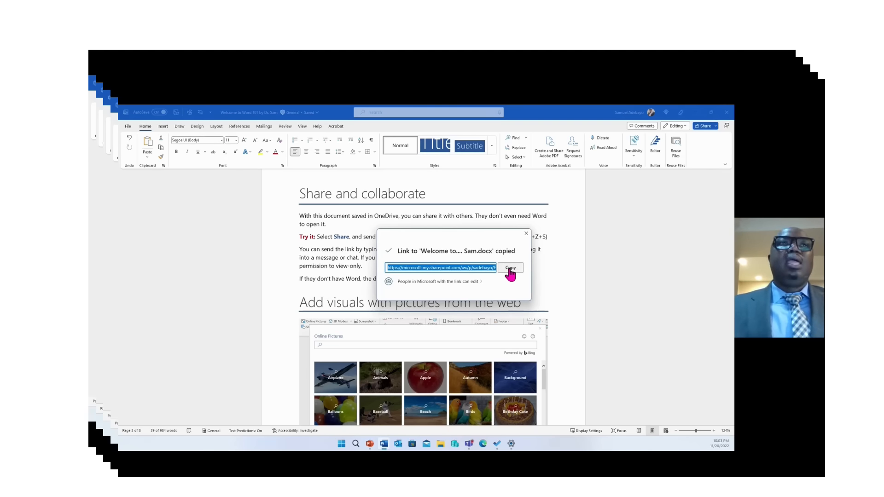
{"action": "left_click", "coordinate": [526, 233]}
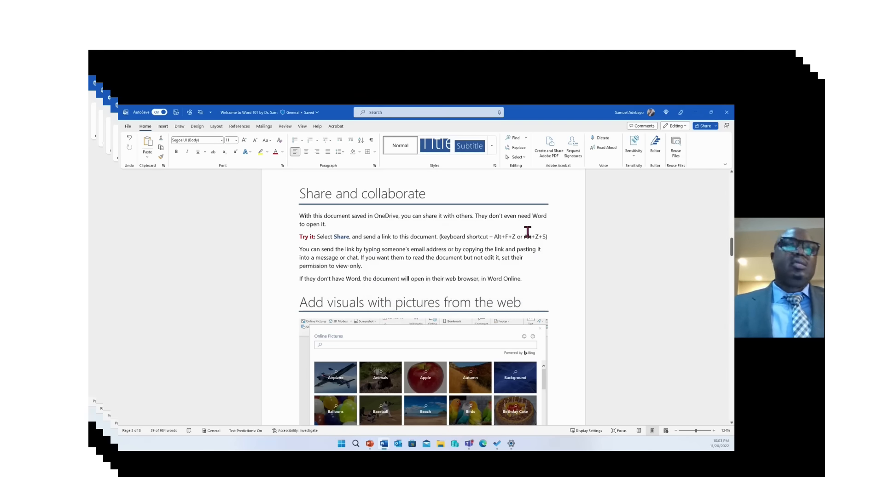
{"action": "left_click", "coordinate": [400, 446]}
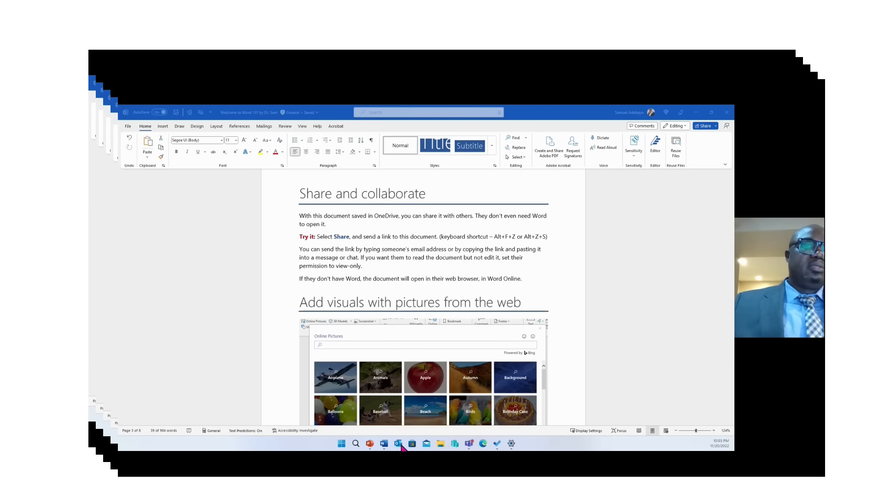
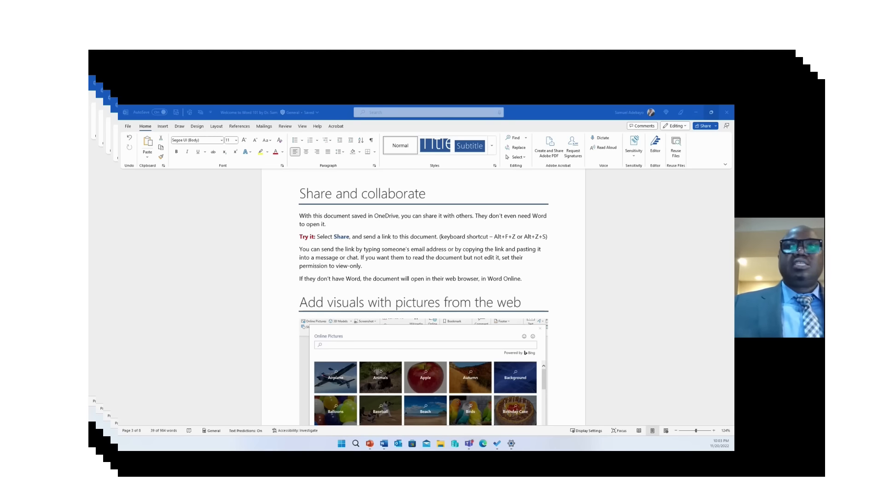
Scroll Word to the 'Add visuals with pictures from the web' section and open the search suggestions
{"action": "left_click", "coordinate": [690, 218]}
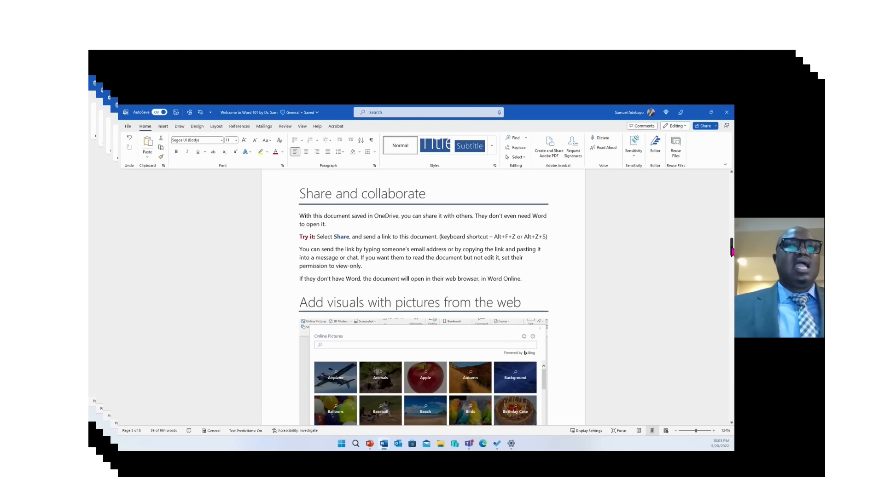
{"action": "left_click_drag", "start_coordinate": [732, 250], "coordinate": [732, 261]}
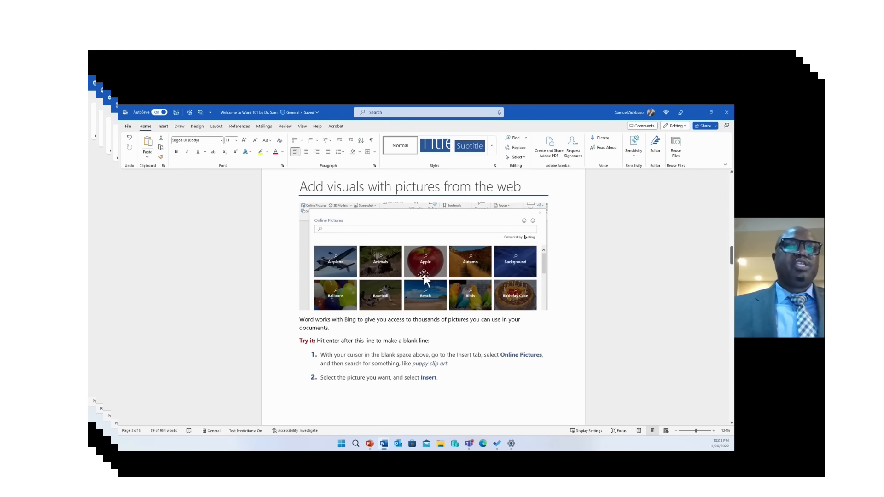
{"action": "left_click", "coordinate": [392, 114]}
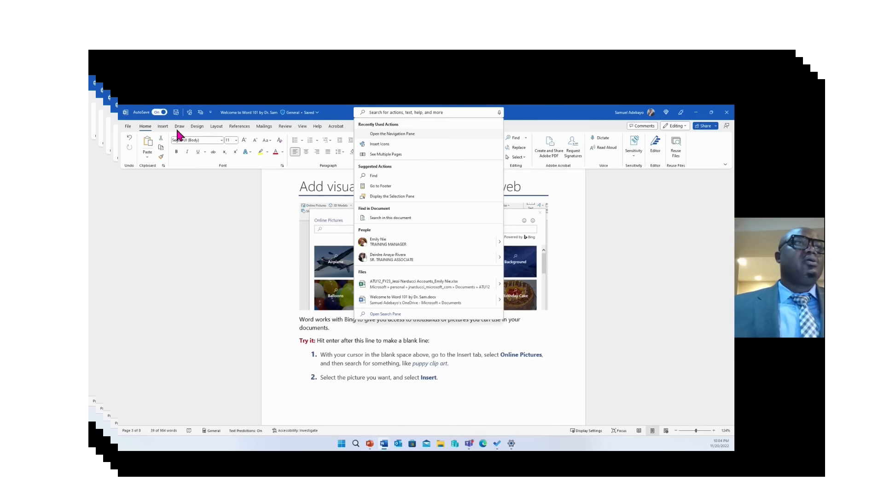
Insert a Pomeranian photo found through an Online Pictures search for 'puppy'
{"action": "left_click", "coordinate": [164, 127]}
{"action": "left_click", "coordinate": [164, 127]}
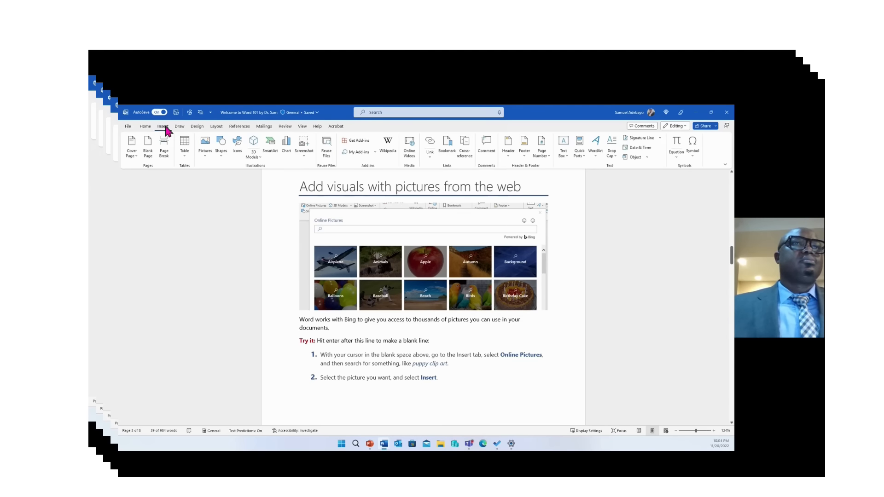
{"action": "left_click", "coordinate": [205, 150]}
{"action": "left_click", "coordinate": [225, 193]}
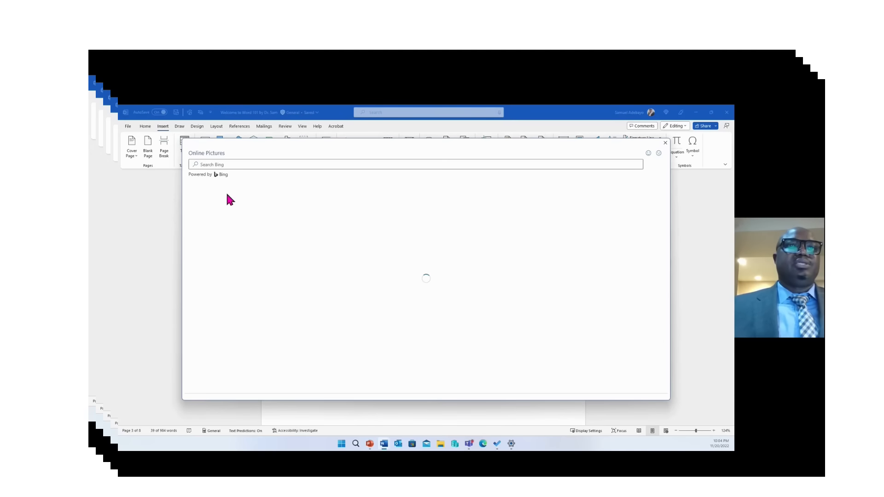
{"action": "left_click", "coordinate": [266, 164]}
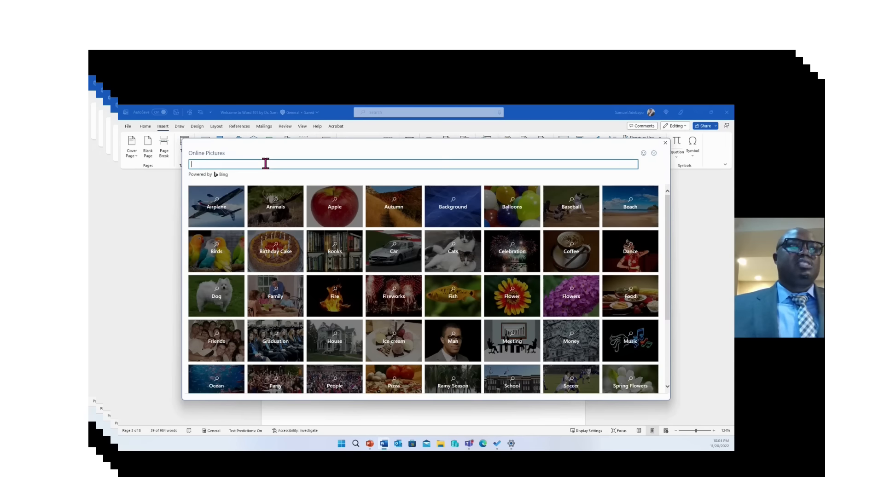
{"action": "type", "text": "p"}
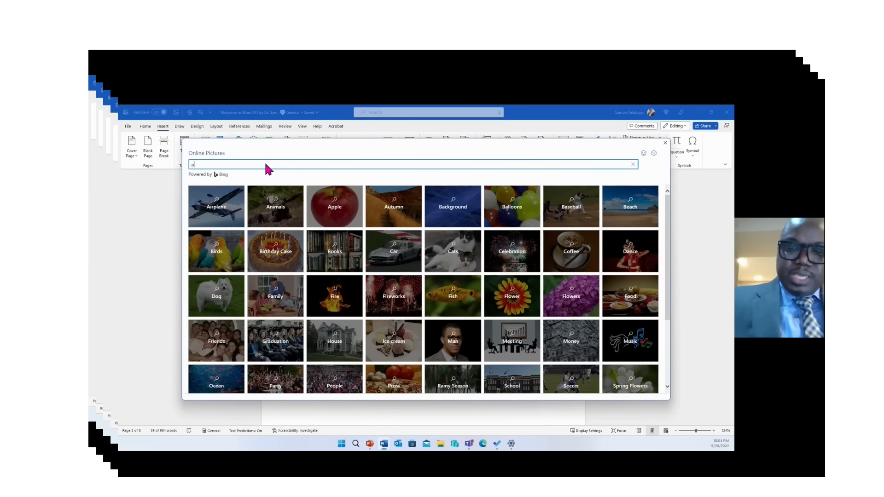
{"action": "type", "text": "uppy"}
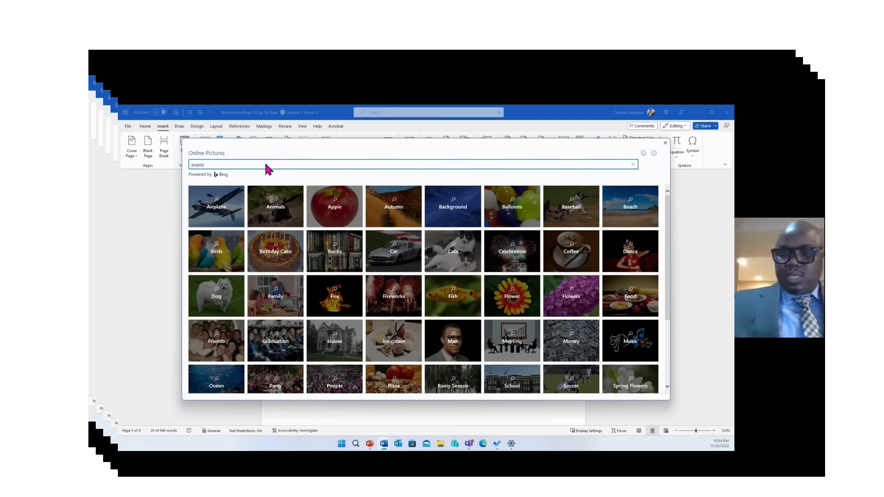
{"action": "key", "text": "Return"}
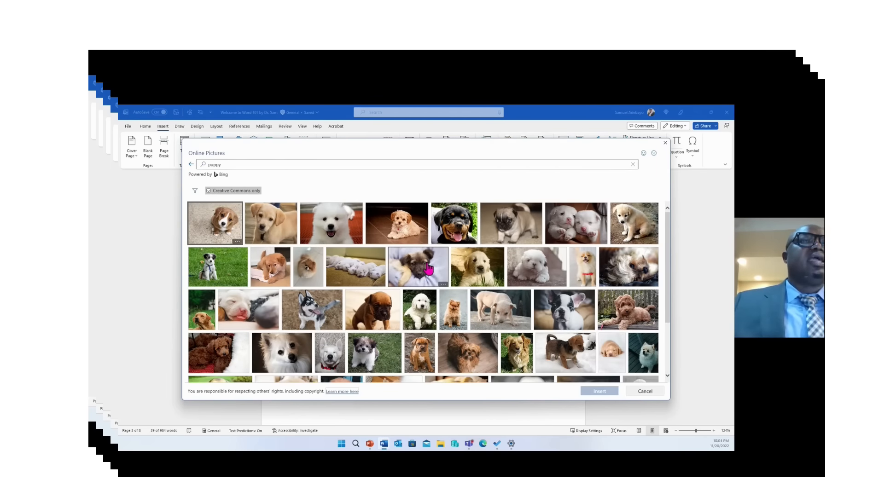
{"action": "left_click", "coordinate": [313, 278]}
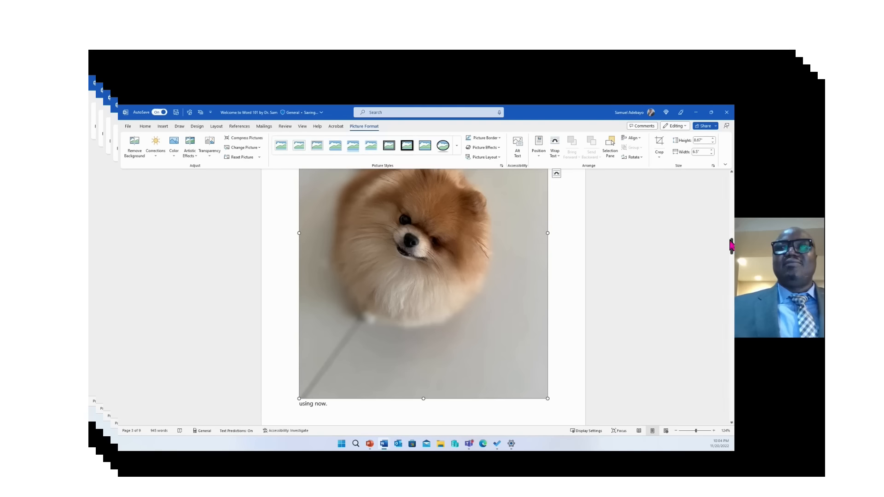
Shrink the dog picture from its top corners, then scroll to the formatting-text section
{"action": "left_click_drag", "start_coordinate": [731, 244], "coordinate": [731, 237]}
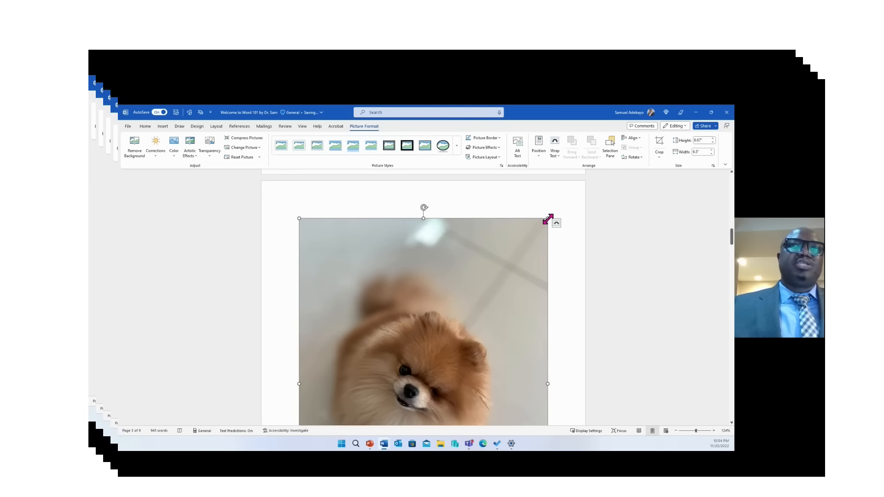
{"action": "left_click_drag", "start_coordinate": [548, 219], "coordinate": [402, 366]}
{"action": "left_click_drag", "start_coordinate": [299, 218], "coordinate": [197, 123]}
{"action": "left_click", "coordinate": [557, 201]}
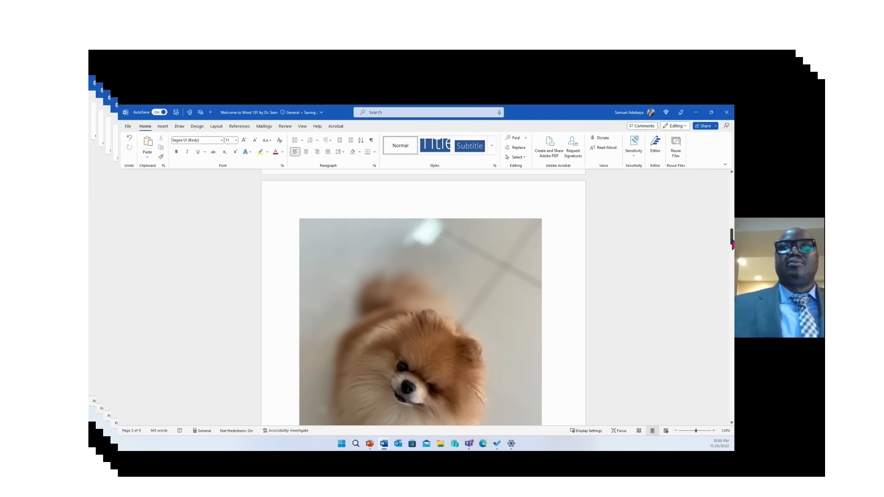
{"action": "left_click_drag", "start_coordinate": [732, 244], "coordinate": [732, 300]}
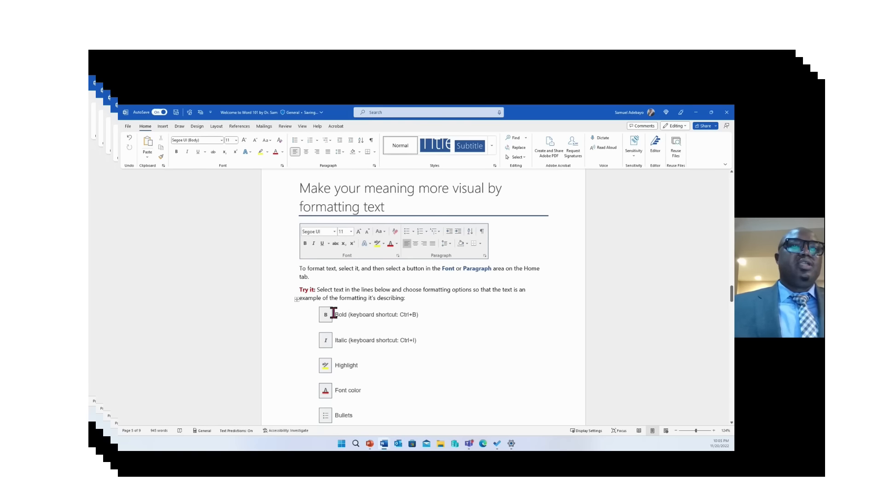
Make the Bold line's text bold and the Italic line's text italic
{"action": "left_click_drag", "start_coordinate": [334, 313], "coordinate": [387, 314]}
{"action": "left_click", "coordinate": [358, 314]}
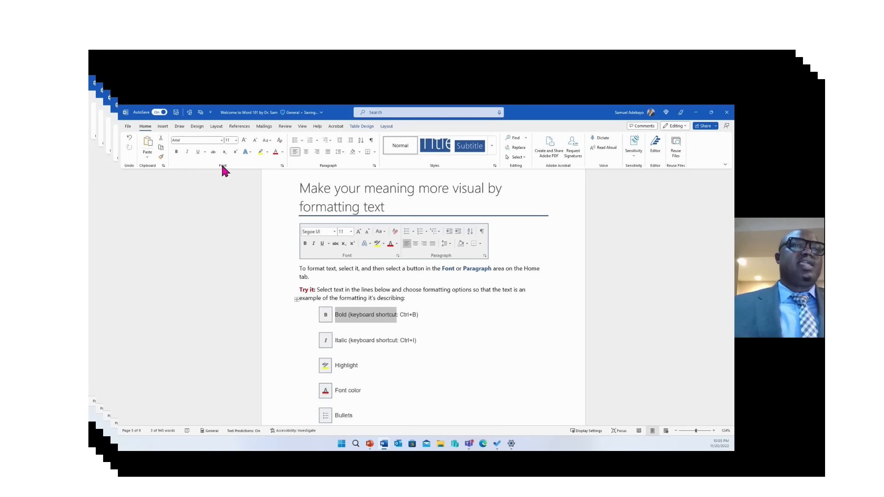
{"action": "left_click", "coordinate": [176, 152]}
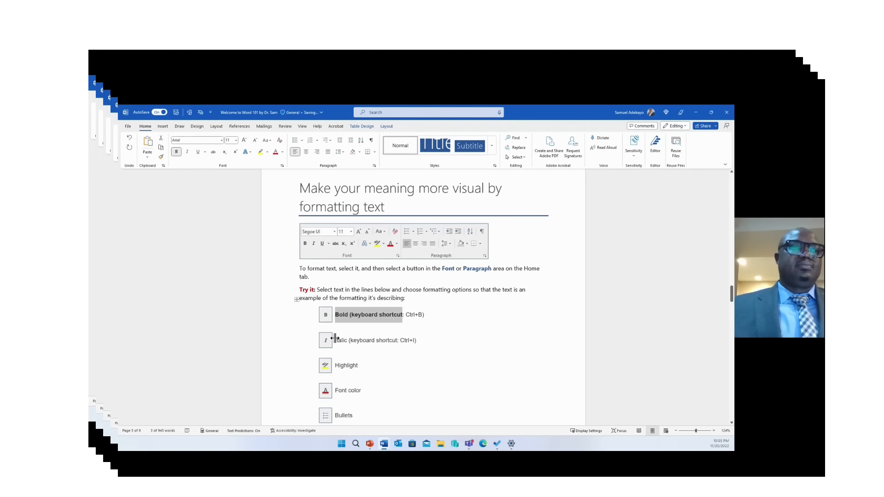
{"action": "left_click_drag", "start_coordinate": [336, 340], "coordinate": [387, 340]}
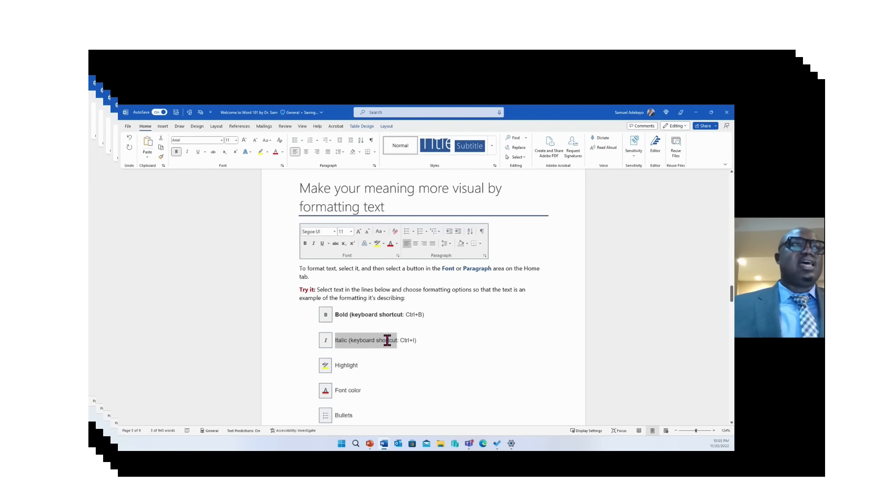
{"action": "left_click", "coordinate": [187, 152]}
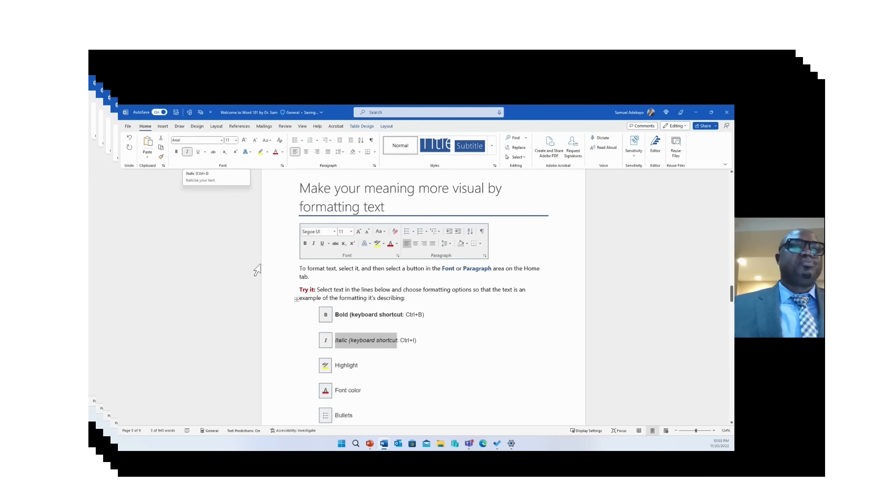
Give the word Highlight a yellow highlight and select the words 'Font color'
{"action": "double_click", "coordinate": [350, 365]}
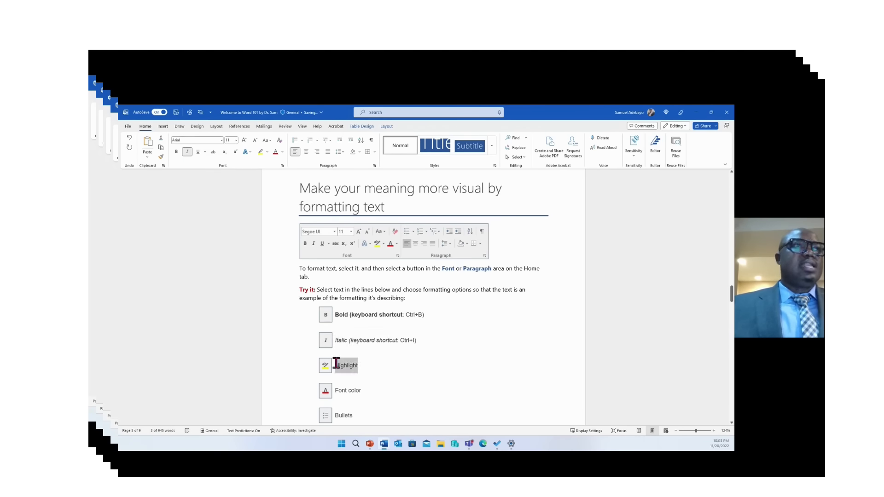
{"action": "left_click", "coordinate": [262, 152]}
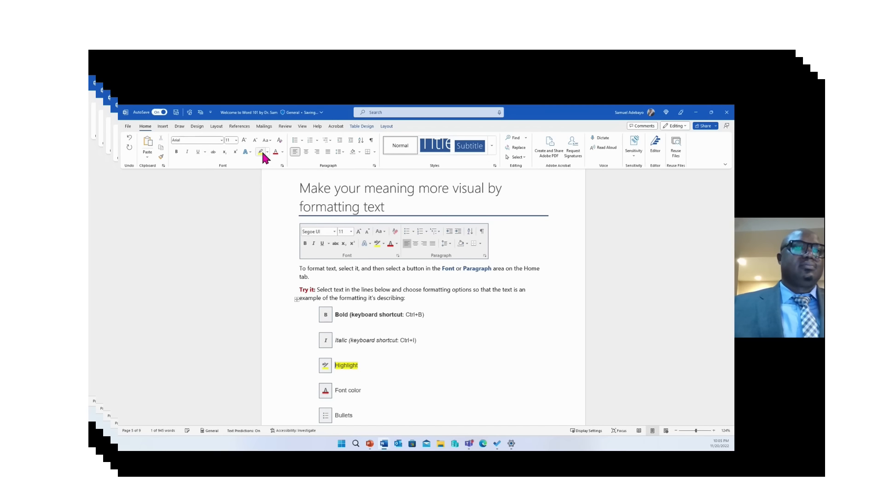
{"action": "left_click", "coordinate": [429, 384]}
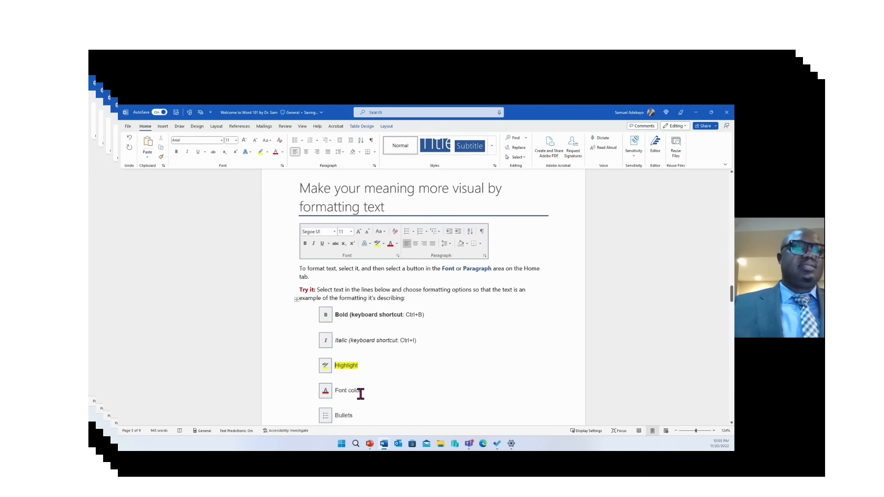
{"action": "left_click_drag", "start_coordinate": [362, 390], "coordinate": [336, 391]}
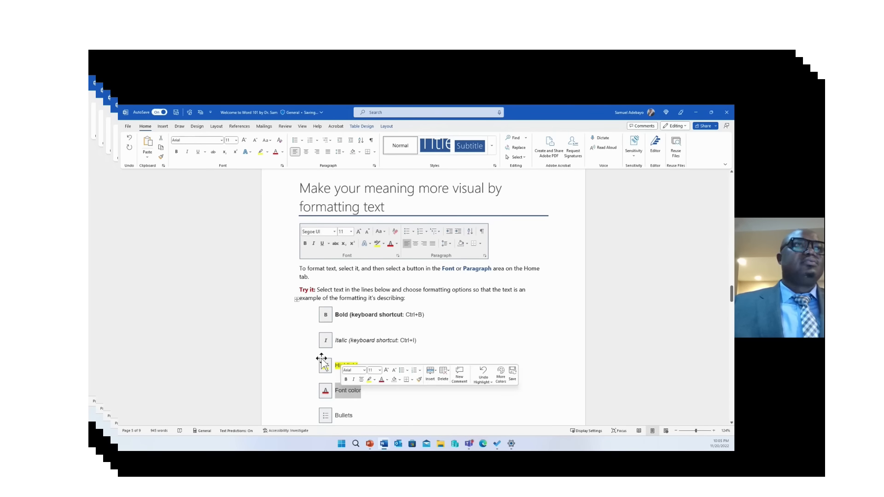
Colour the 'Font color' text dark red and add a round bullet to the Bullets line
{"action": "left_click", "coordinate": [282, 151]}
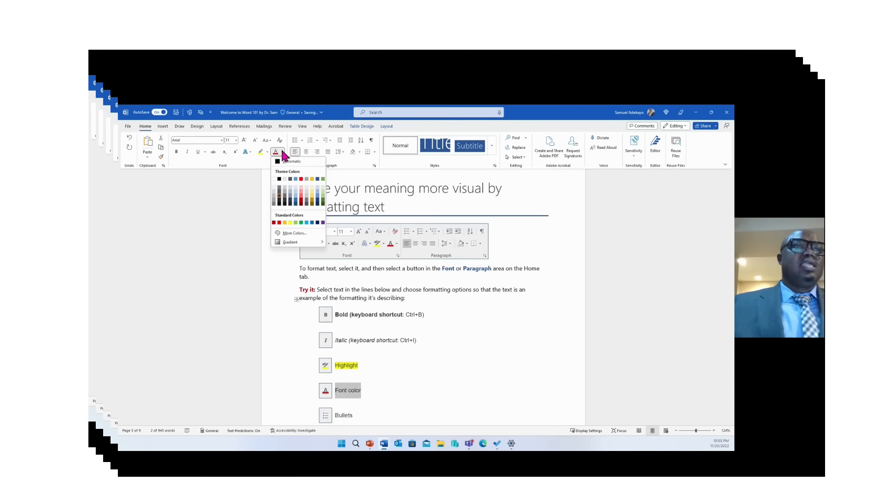
{"action": "left_click", "coordinate": [274, 222]}
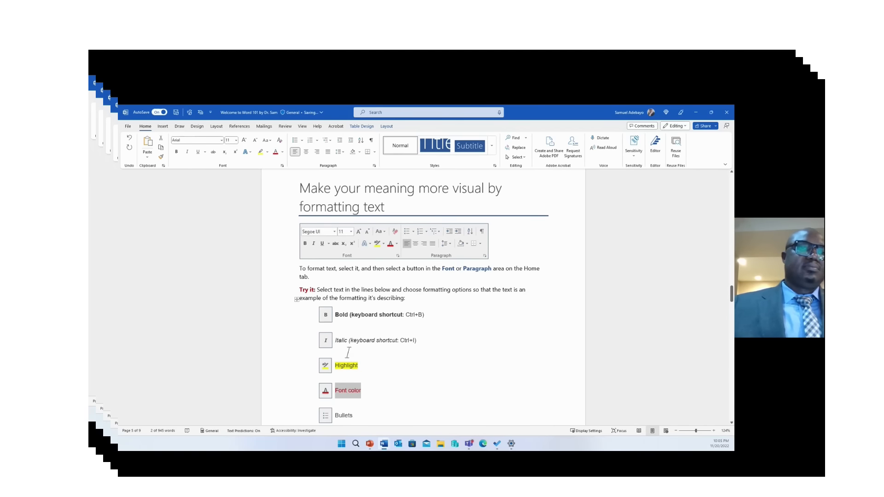
{"action": "left_click_drag", "start_coordinate": [359, 414], "coordinate": [337, 414]}
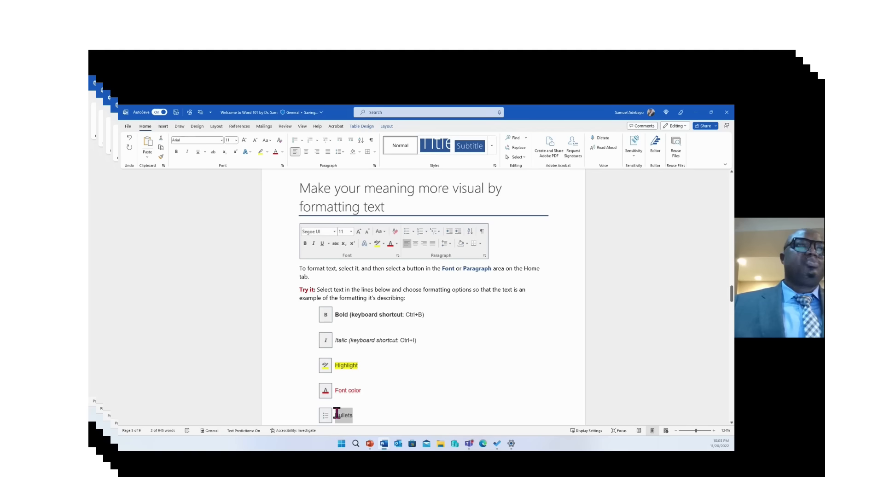
{"action": "left_click", "coordinate": [300, 139]}
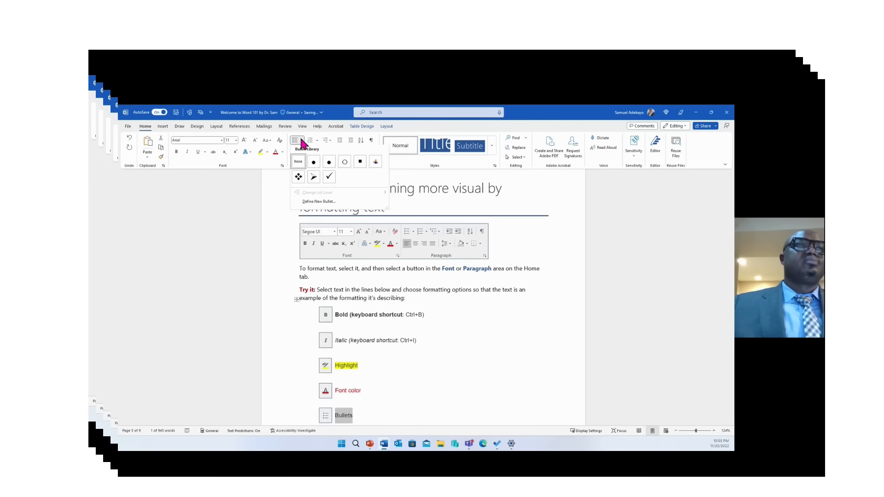
{"action": "left_click", "coordinate": [312, 171]}
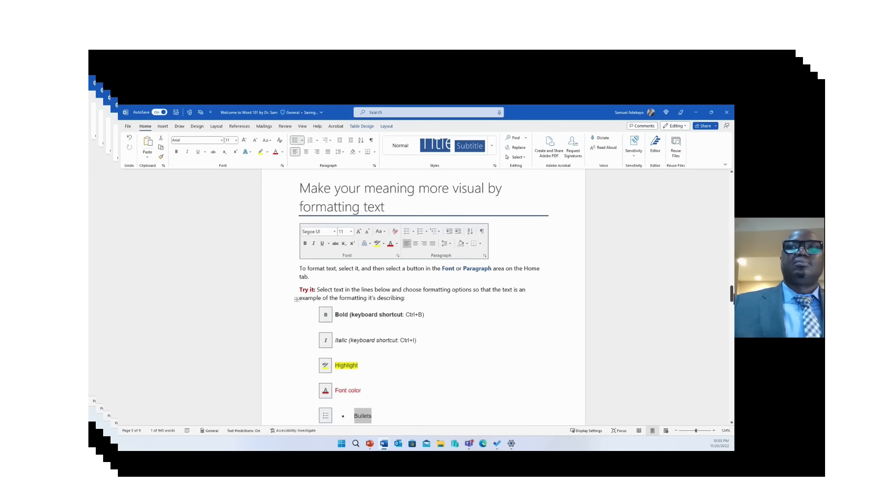
Number the Numbering line with roman numerals (I.), then deselect the bold example text
{"action": "left_click_drag", "start_coordinate": [732, 296], "coordinate": [732, 302]}
{"action": "left_click_drag", "start_coordinate": [366, 335], "coordinate": [335, 335]}
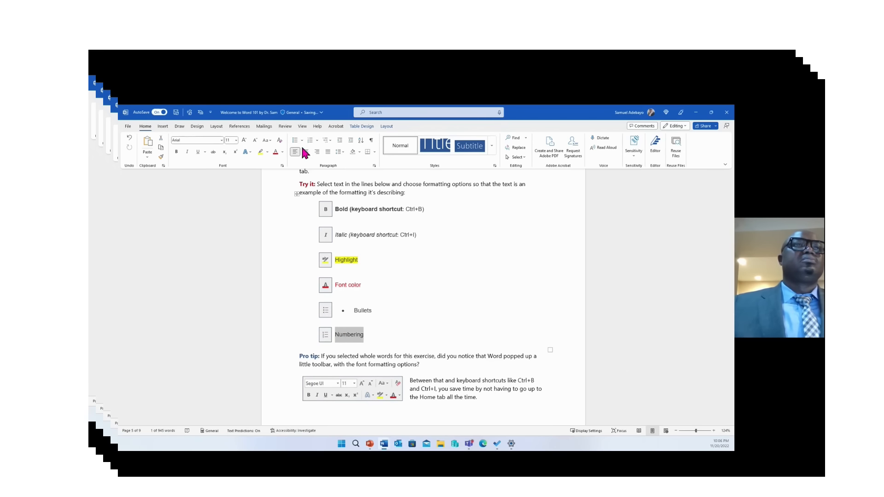
{"action": "left_click", "coordinate": [317, 141]}
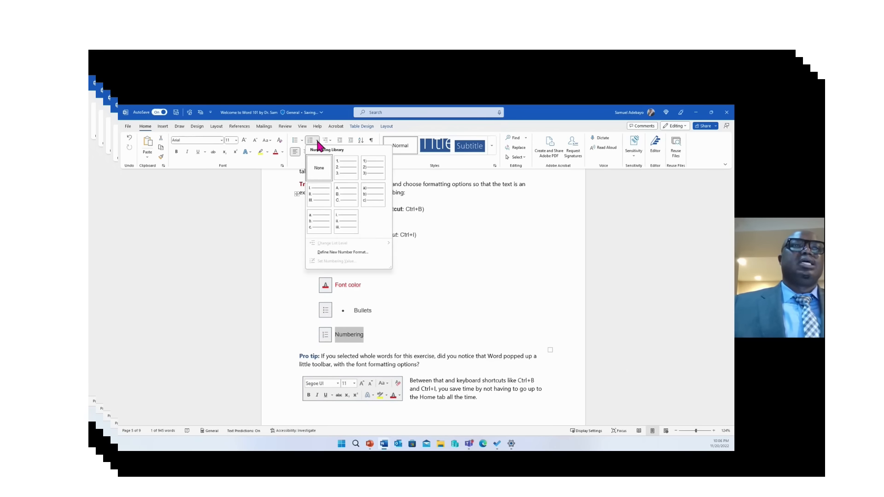
{"action": "left_click", "coordinate": [315, 189]}
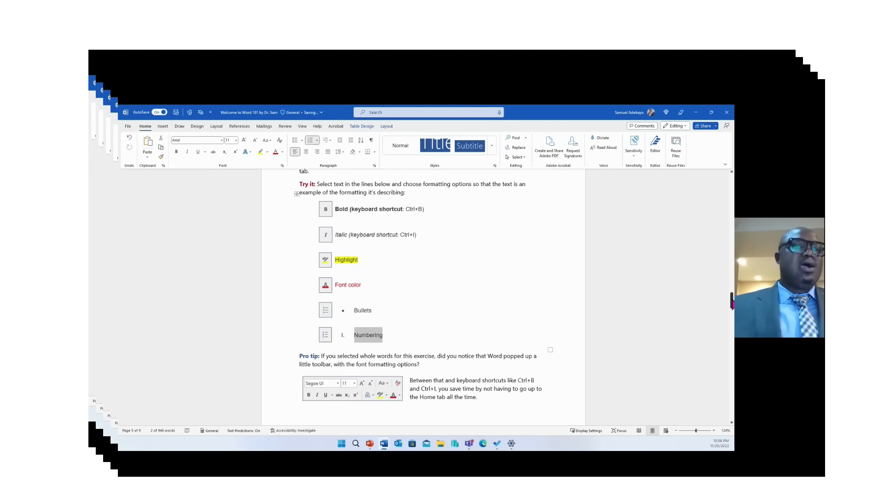
{"action": "left_click_drag", "start_coordinate": [732, 301], "coordinate": [732, 297]}
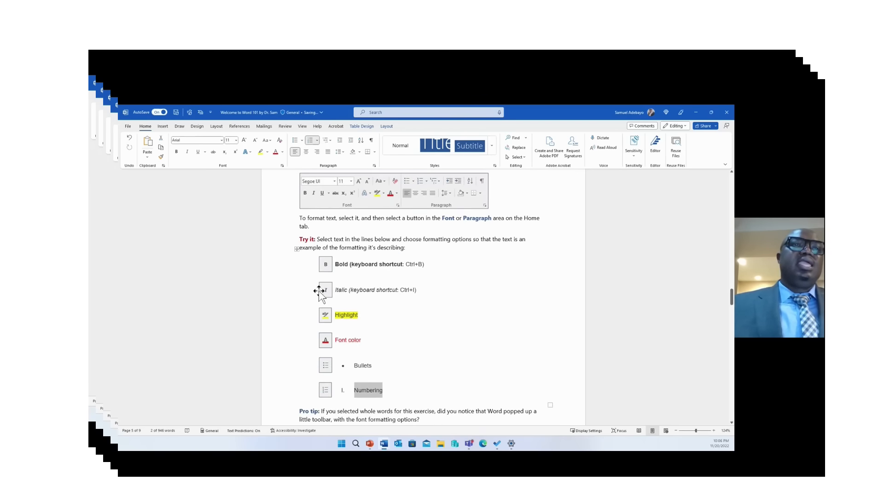
{"action": "left_click_drag", "start_coordinate": [334, 264], "coordinate": [405, 271]}
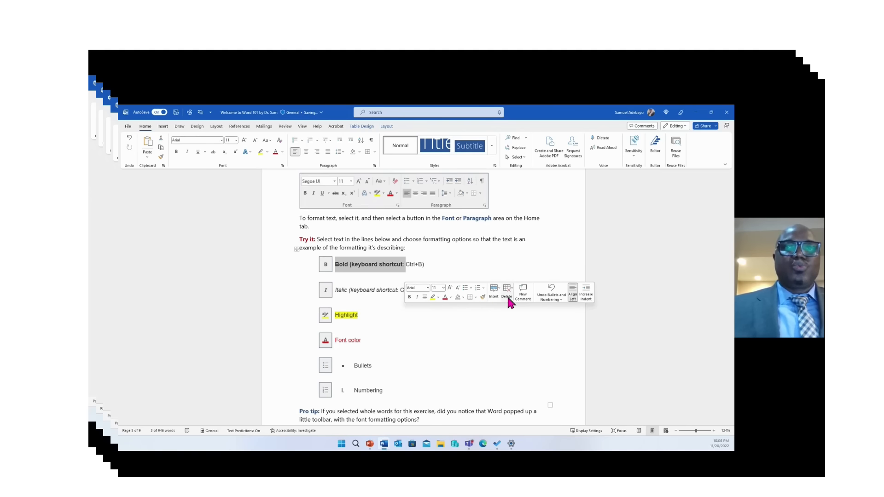
{"action": "left_click", "coordinate": [469, 336]}
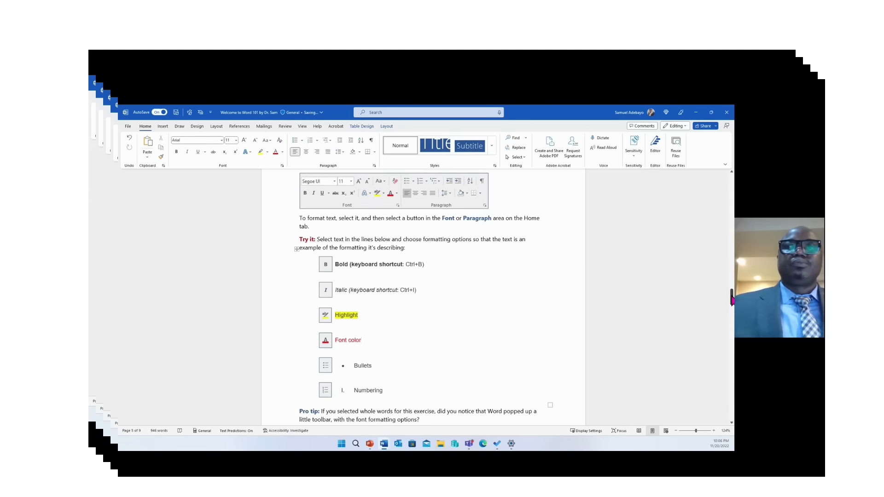
Apply the Heading 1 style to the 'Make magic: use Heading styles' heading
{"action": "scroll", "coordinate": [308, 352], "scroll_direction": "down", "scroll_amount": 6}
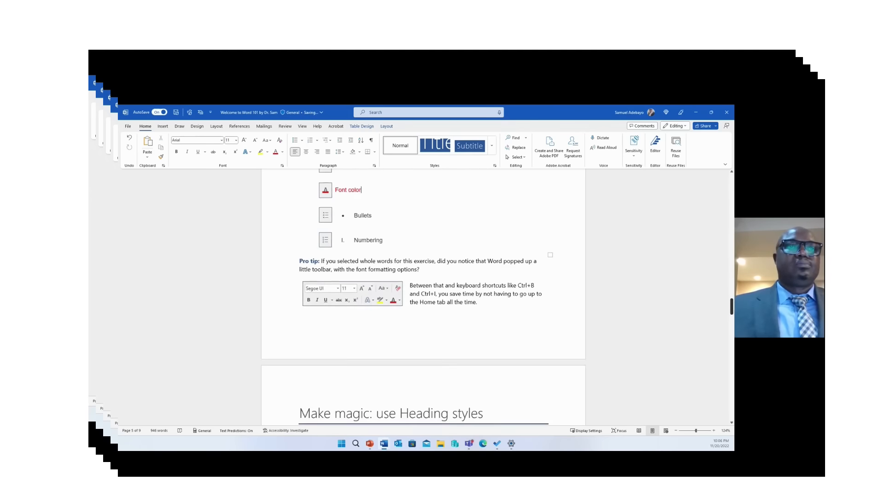
{"action": "scroll", "coordinate": [307, 352], "scroll_direction": "down", "scroll_amount": 1}
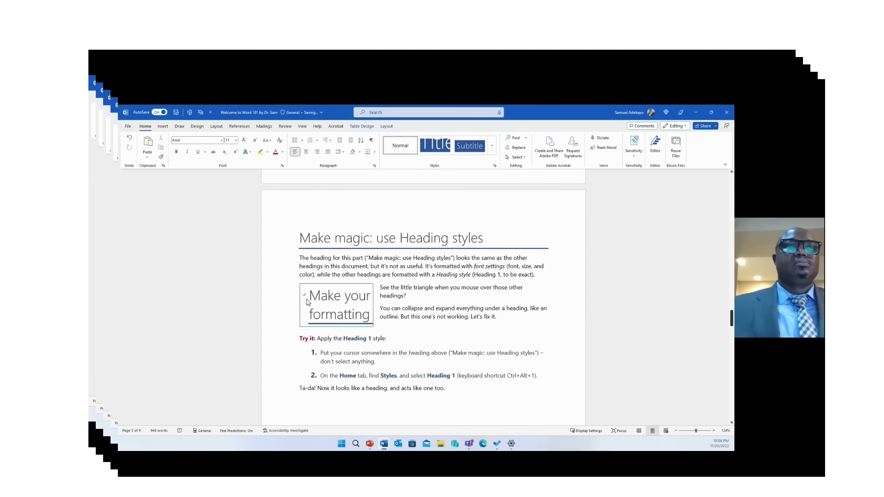
{"action": "scroll", "coordinate": [308, 303], "scroll_direction": "down", "scroll_amount": 1}
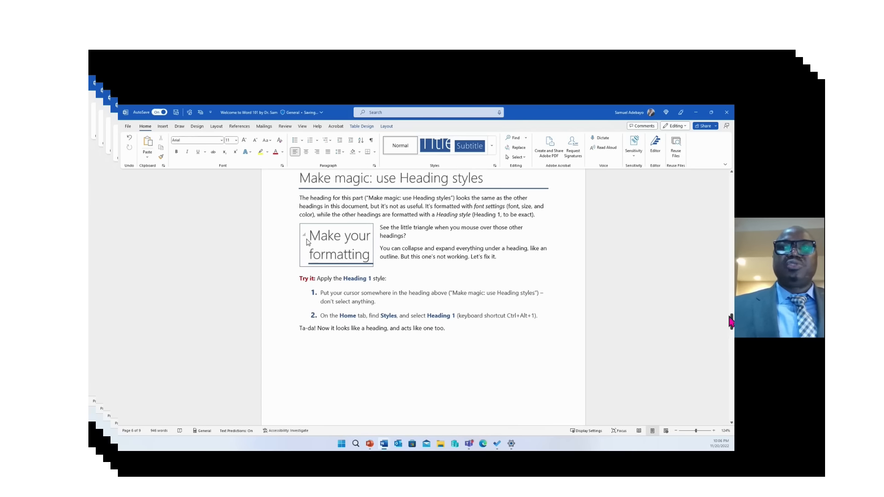
{"action": "mouse_move", "coordinate": [732, 322]}
{"action": "left_mouse_down"}
{"action": "mouse_move", "coordinate": [732, 340]}
{"action": "mouse_move", "coordinate": [732, 319]}
{"action": "left_mouse_up"}
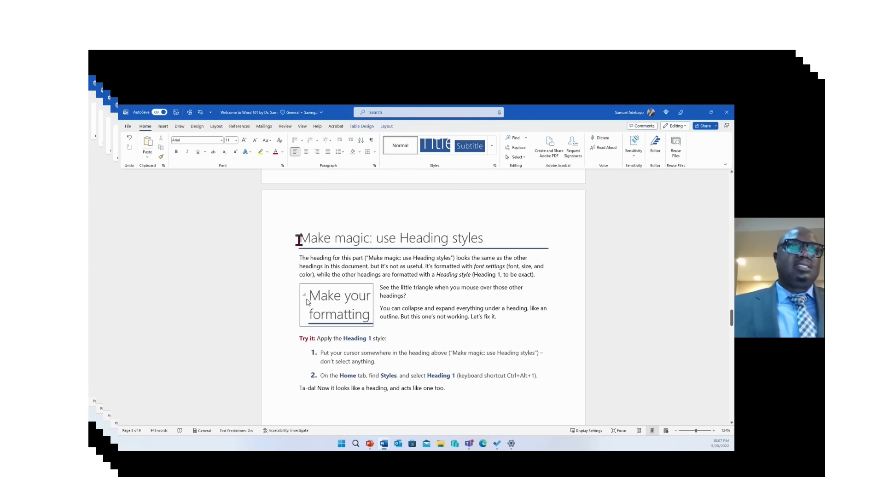
{"action": "left_click_drag", "start_coordinate": [300, 238], "coordinate": [469, 238]}
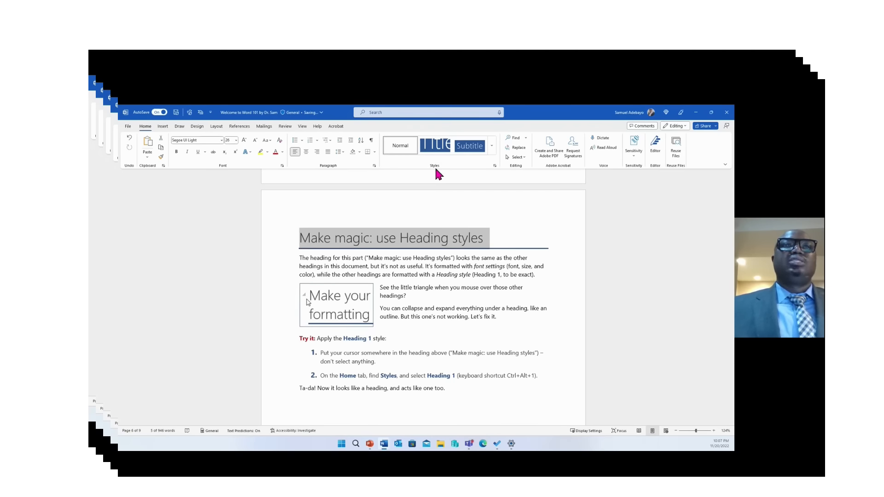
{"action": "left_click", "coordinate": [491, 147]}
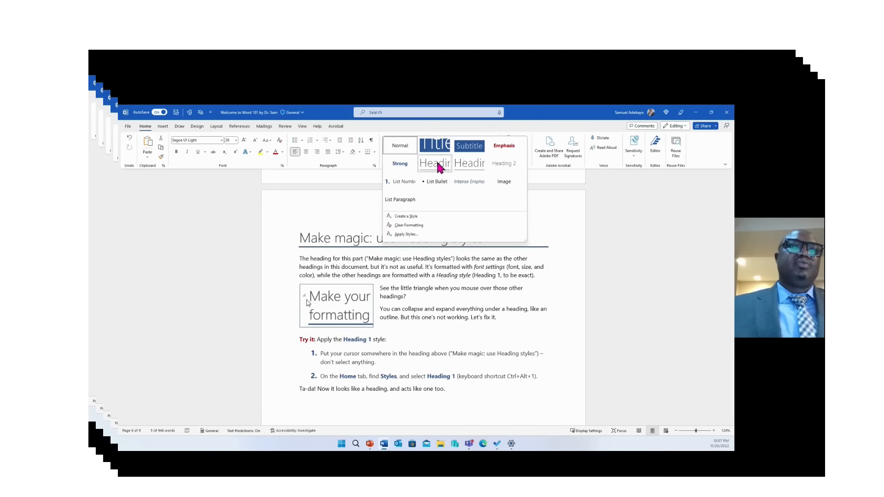
{"action": "left_click", "coordinate": [437, 165]}
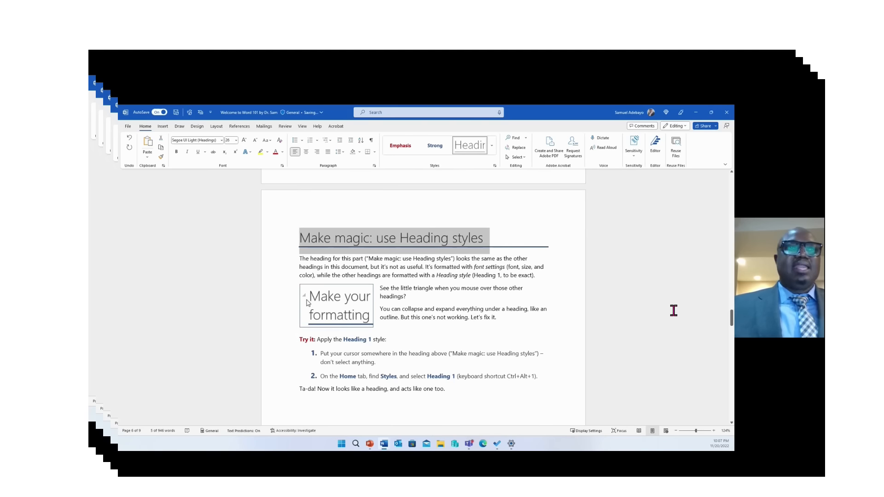
{"action": "left_click", "coordinate": [492, 146]}
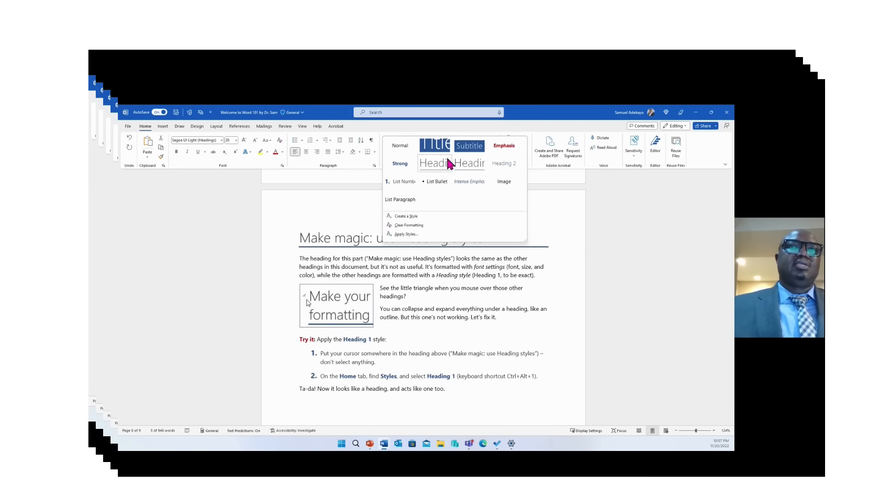
{"action": "left_click", "coordinate": [434, 166]}
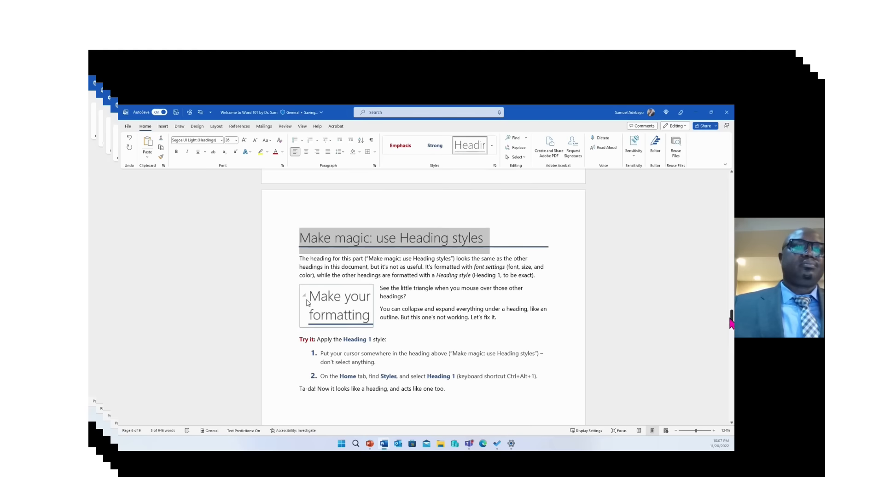
Try another document theme, then settle on the Banded theme
{"action": "left_click_drag", "start_coordinate": [731, 322], "coordinate": [731, 348]}
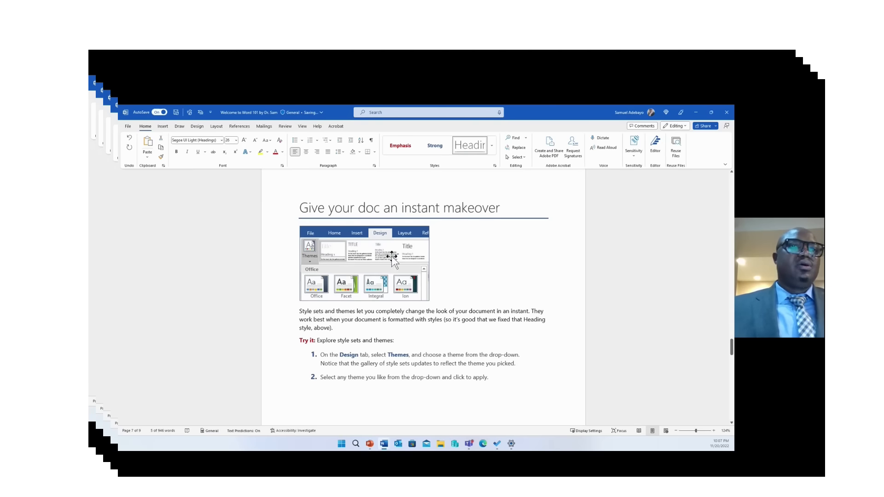
{"action": "left_click", "coordinate": [163, 127]}
{"action": "left_click", "coordinate": [197, 128]}
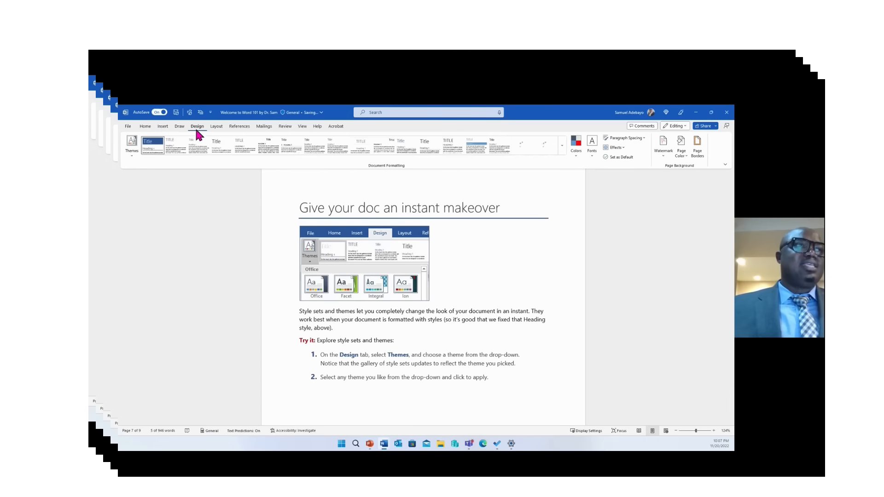
{"action": "left_click", "coordinate": [132, 146]}
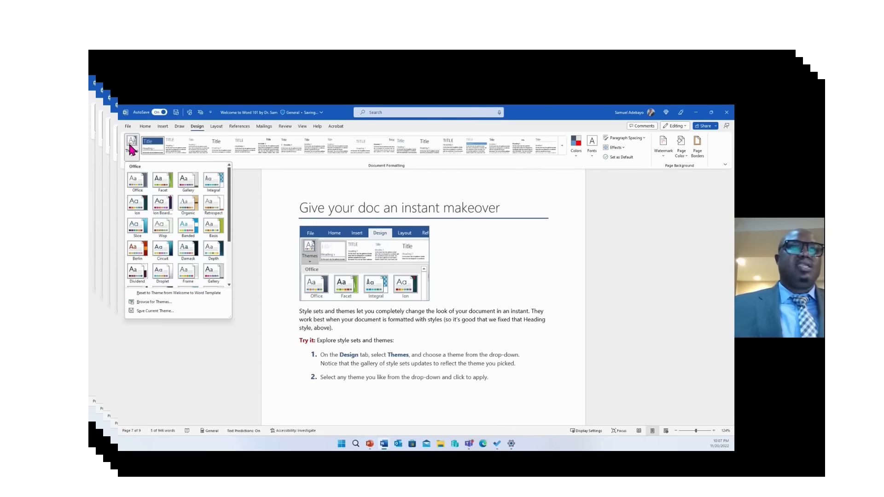
{"action": "left_click", "coordinate": [161, 182]}
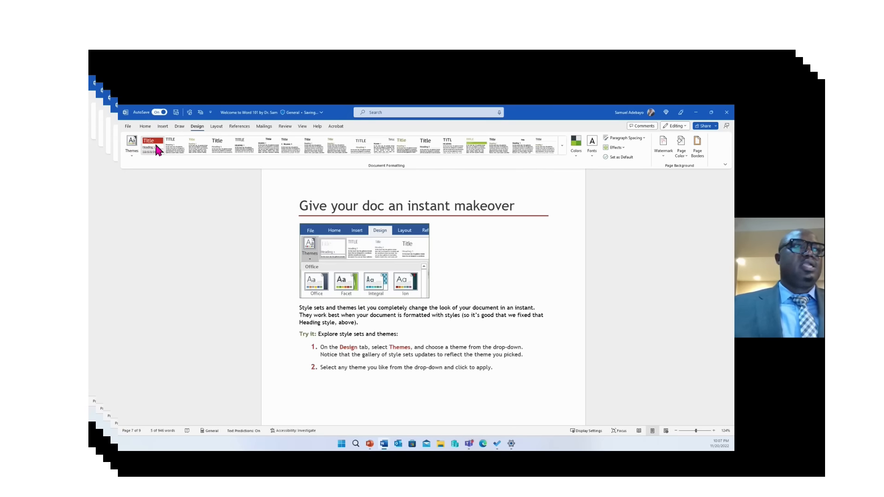
{"action": "left_click", "coordinate": [131, 147]}
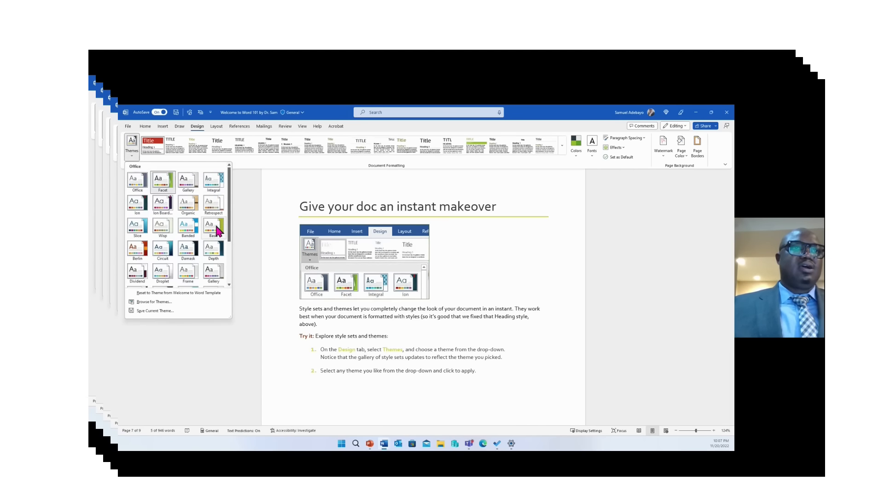
{"action": "left_click", "coordinate": [185, 228]}
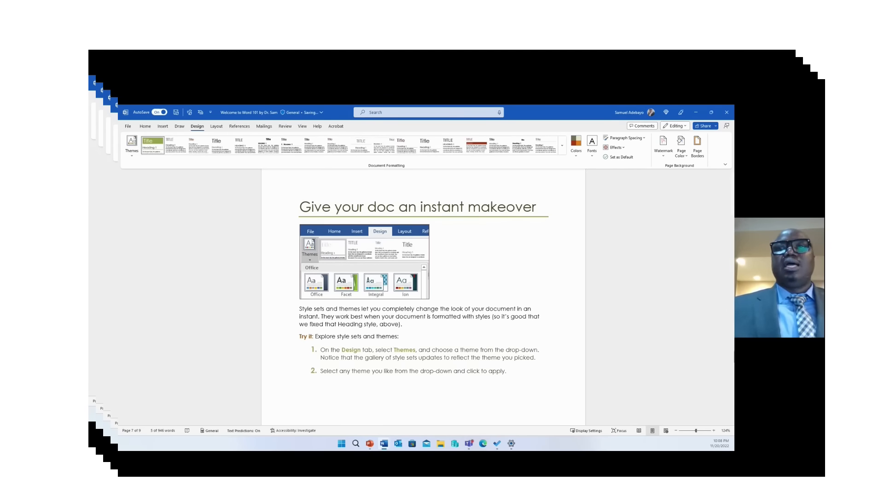
{"action": "left_click_drag", "start_coordinate": [732, 352], "coordinate": [732, 376]}
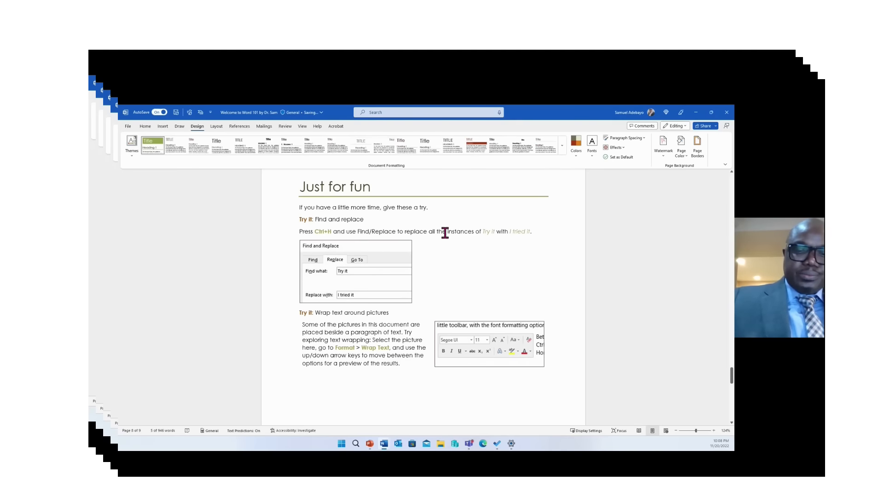
Search for 'Try it' with 'I tried it' as replacement, reaching the first match, then close Find and Replace
{"action": "key", "text": "ctrl+h"}
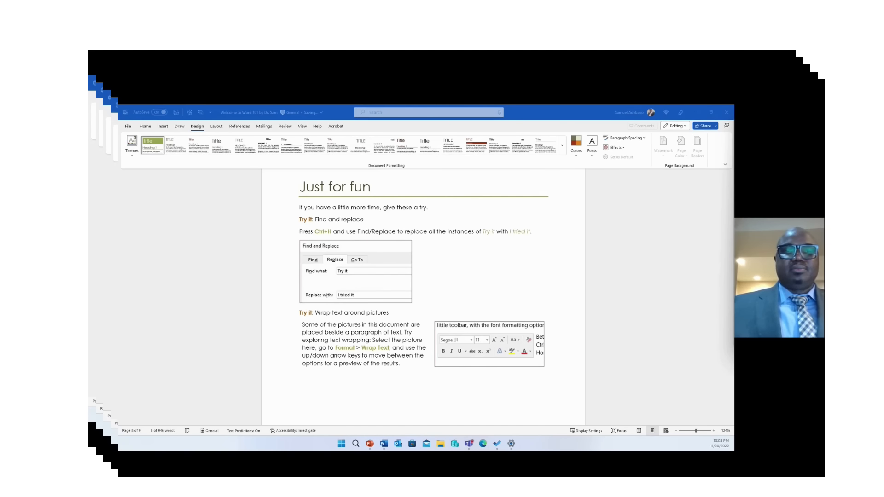
{"action": "key", "text": "ctrl+h"}
{"action": "left_click_drag", "start_coordinate": [672, 106], "coordinate": [534, 155]}
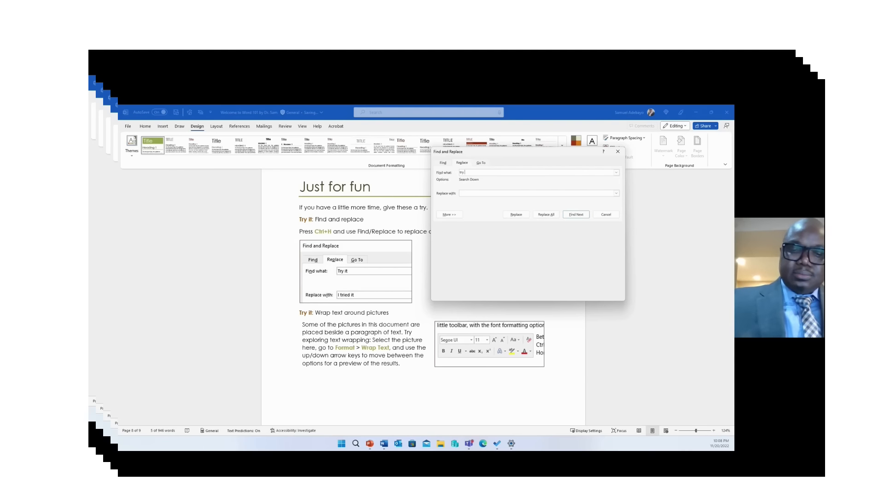
{"action": "left_click", "coordinate": [473, 192]}
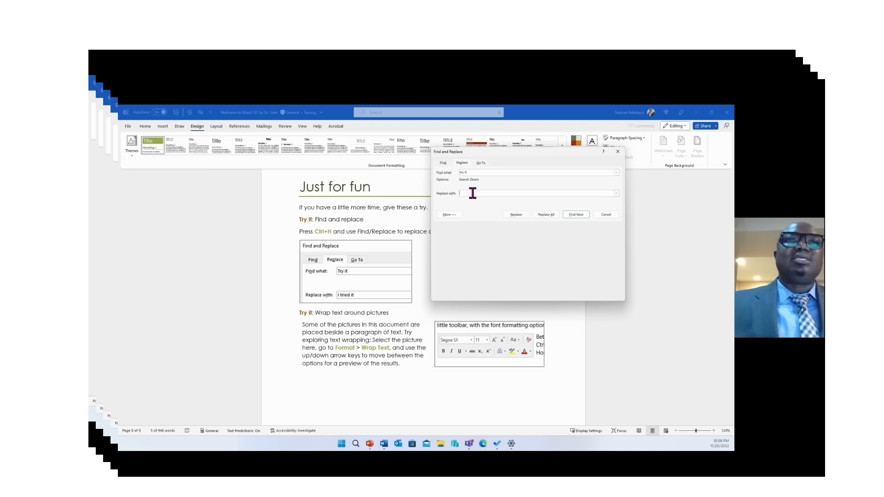
{"action": "type", "text": "I tried"}
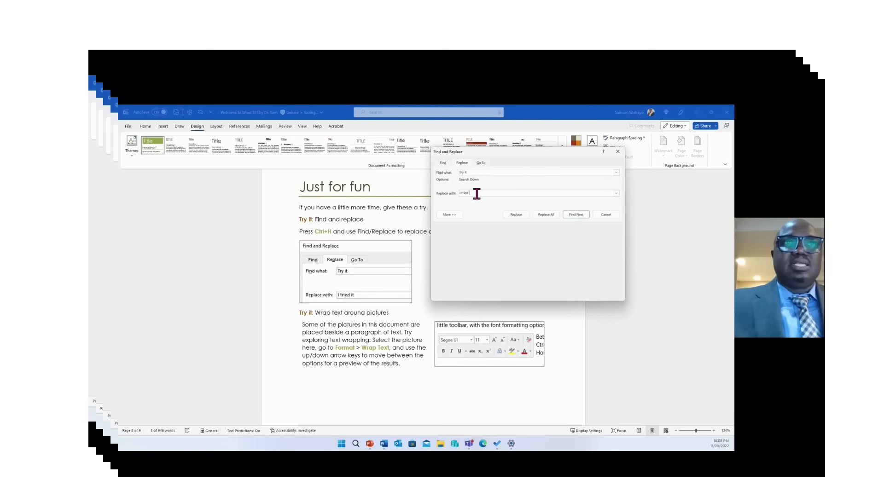
{"action": "type", "text": "it"}
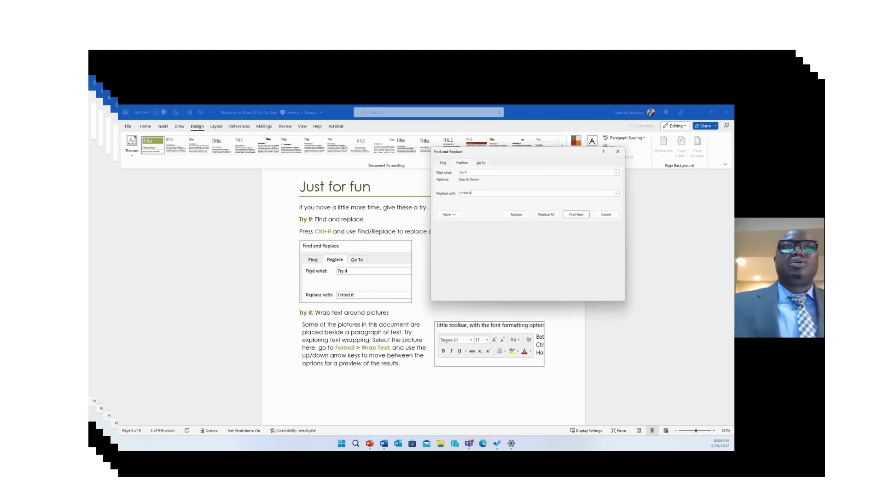
{"action": "left_click", "coordinate": [518, 214]}
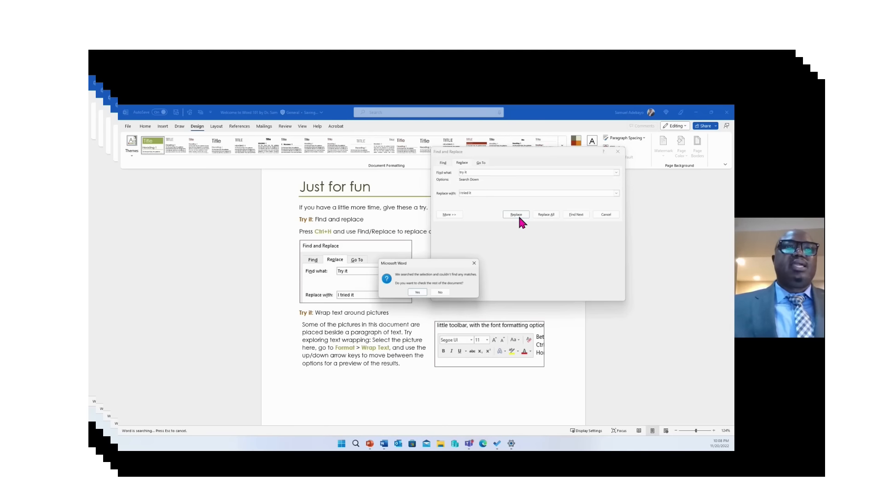
{"action": "left_click", "coordinate": [417, 292]}
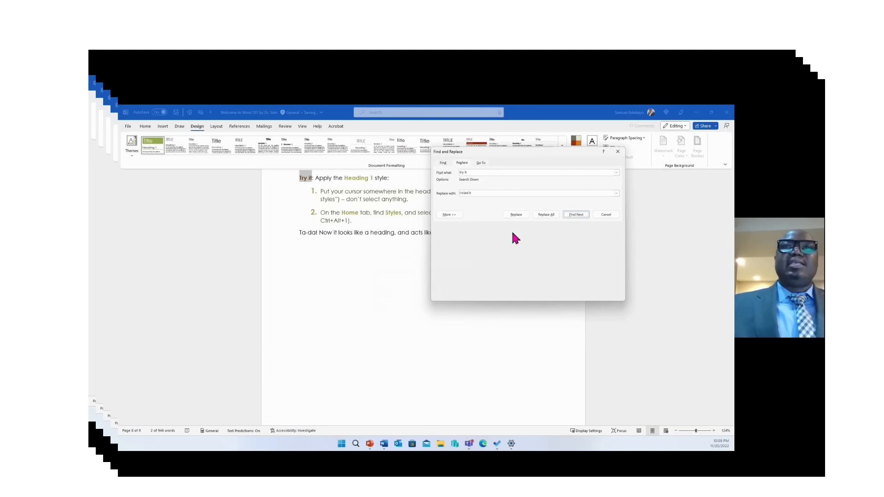
{"action": "left_click", "coordinate": [618, 151]}
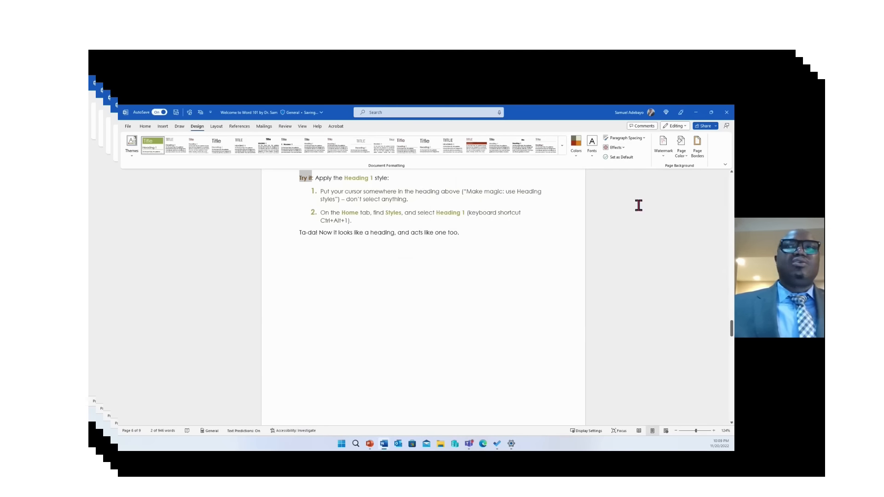
Scroll back to the 'Just for fun' section showing the Find and replace exercise
{"action": "scroll", "coordinate": [731, 326], "scroll_direction": "up", "scroll_amount": 2}
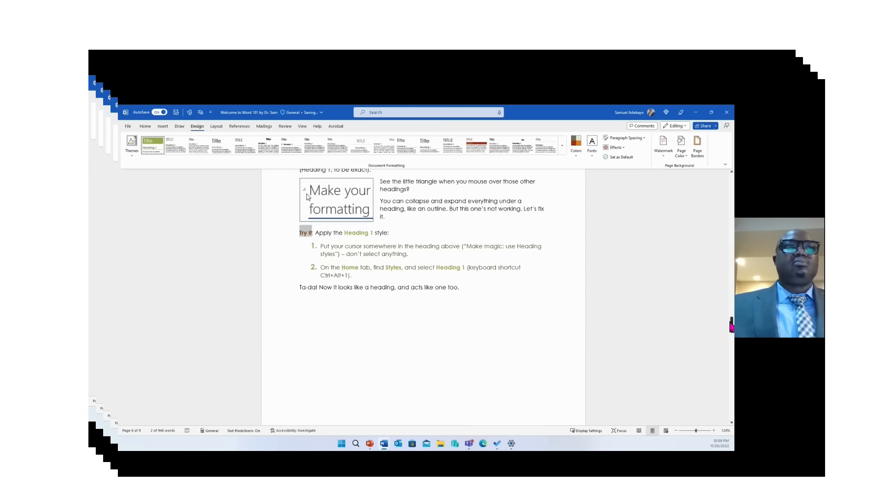
{"action": "left_click_drag", "start_coordinate": [731, 323], "coordinate": [710, 272]}
{"action": "left_click", "coordinate": [467, 187]}
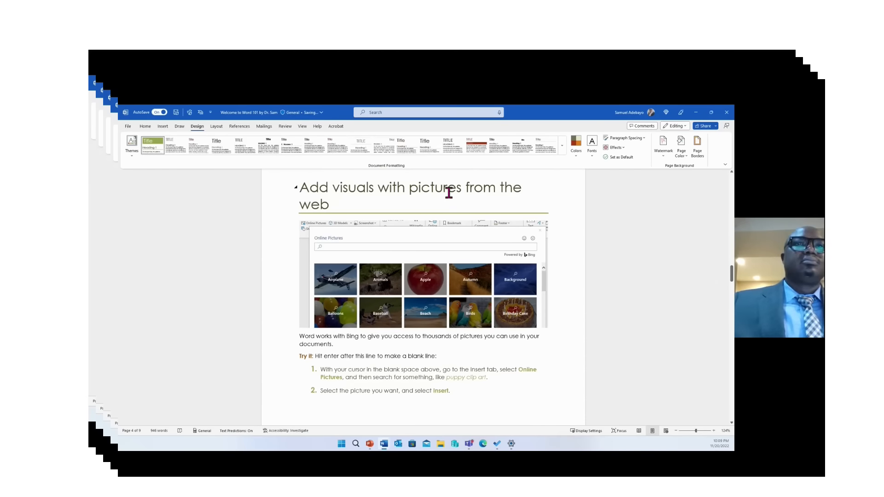
{"action": "left_click_drag", "start_coordinate": [732, 280], "coordinate": [732, 375]}
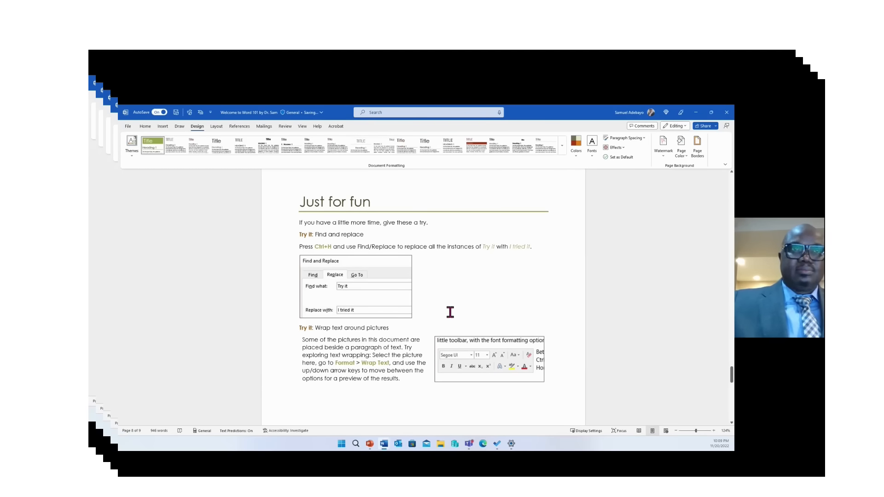
Replace all 13 occurrences of 'Try it' with 'I tried it' and close Find and Replace
{"action": "key", "text": "ctrl+h"}
{"action": "left_click", "coordinate": [489, 193]}
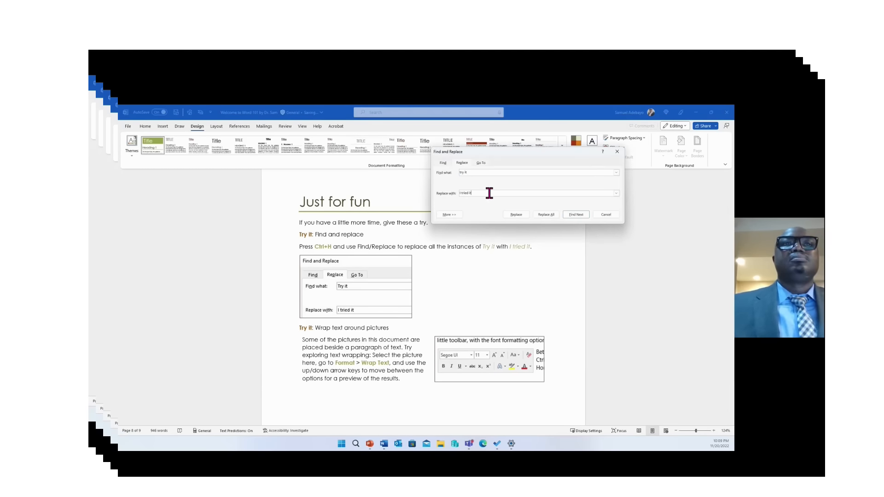
{"action": "left_click", "coordinate": [546, 214]}
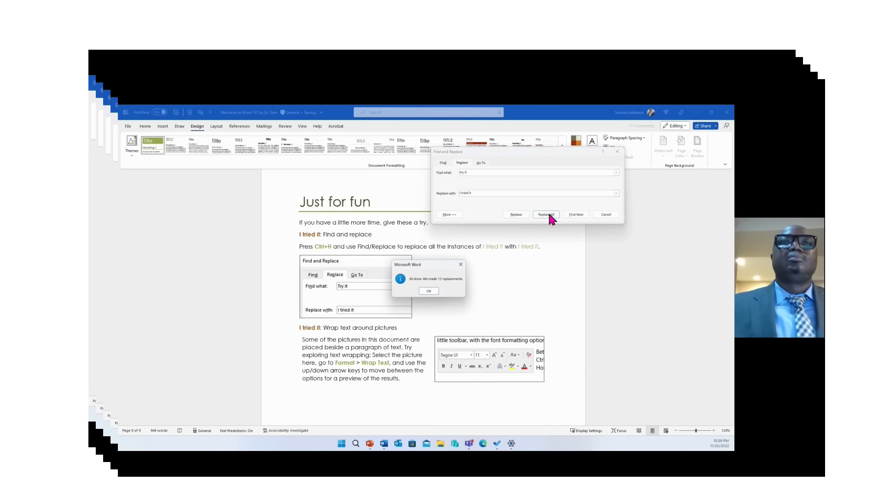
{"action": "left_click", "coordinate": [430, 291]}
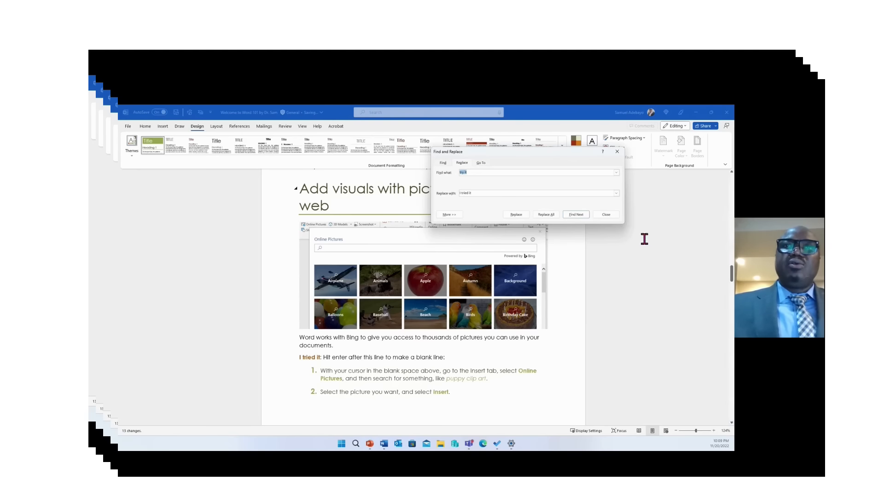
{"action": "left_click", "coordinate": [606, 214]}
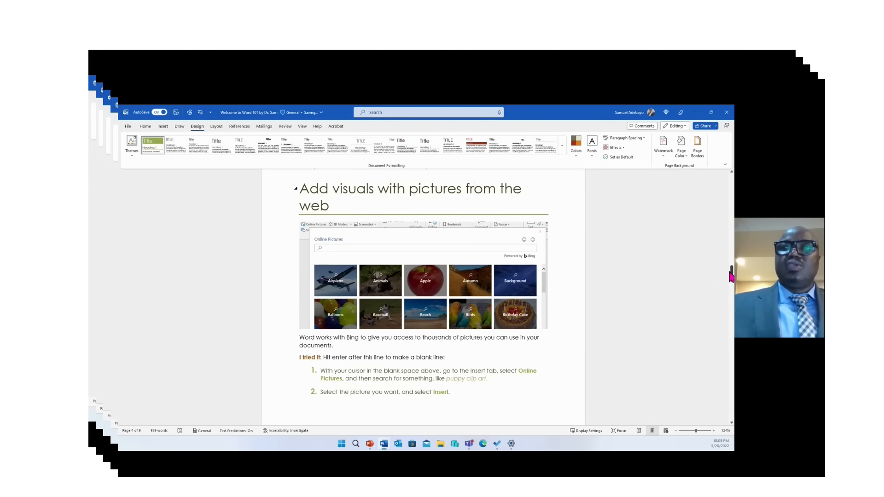
Scroll down to the 'Get help with Word' page, where the Tell me item reads 'I tried it: Get help'
{"action": "scroll", "coordinate": [732, 279], "scroll_direction": "down", "scroll_amount": 1}
{"action": "mouse_move", "coordinate": [731, 275]}
{"action": "left_mouse_down"}
{"action": "mouse_move", "coordinate": [733, 378]}
{"action": "mouse_move", "coordinate": [733, 274]}
{"action": "left_mouse_up"}
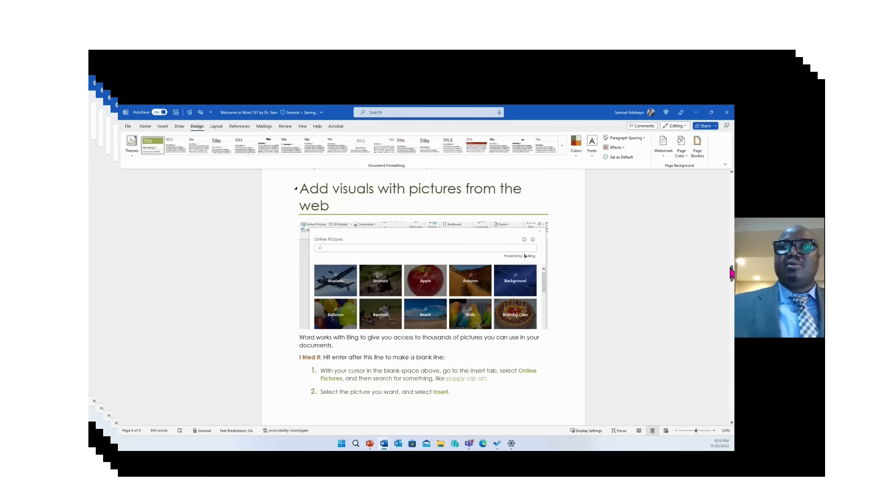
{"action": "left_click_drag", "start_coordinate": [732, 274], "coordinate": [732, 348]}
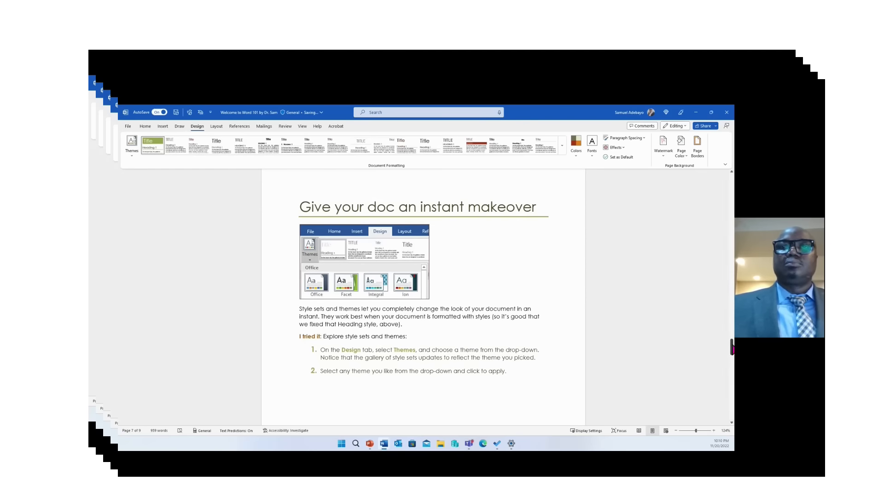
{"action": "left_click_drag", "start_coordinate": [732, 348], "coordinate": [732, 381]}
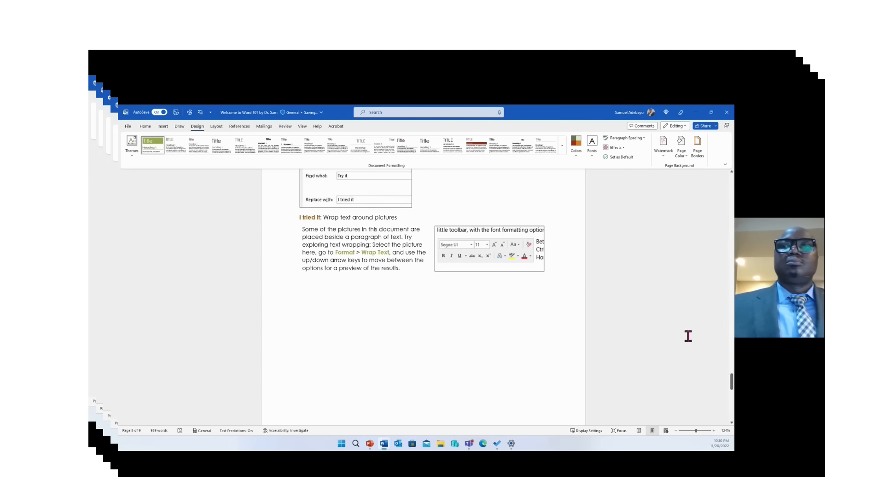
{"action": "left_click_drag", "start_coordinate": [732, 385], "coordinate": [731, 401]}
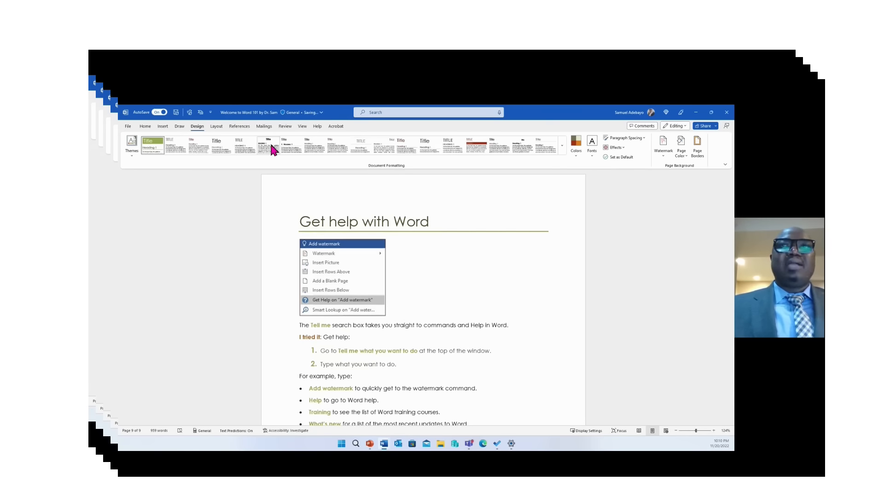
Apply the DO NOT COPY 2 watermark from the Design tab's Watermark gallery
{"action": "left_click", "coordinate": [145, 127]}
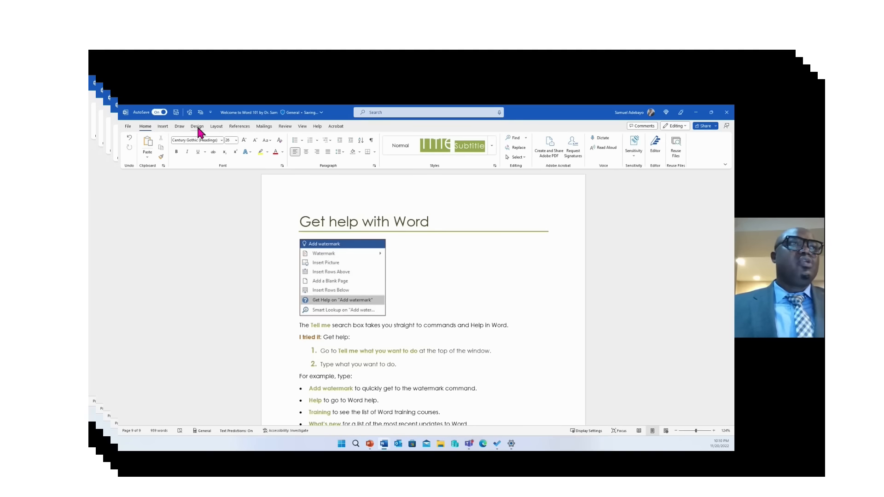
{"action": "left_click", "coordinate": [197, 127]}
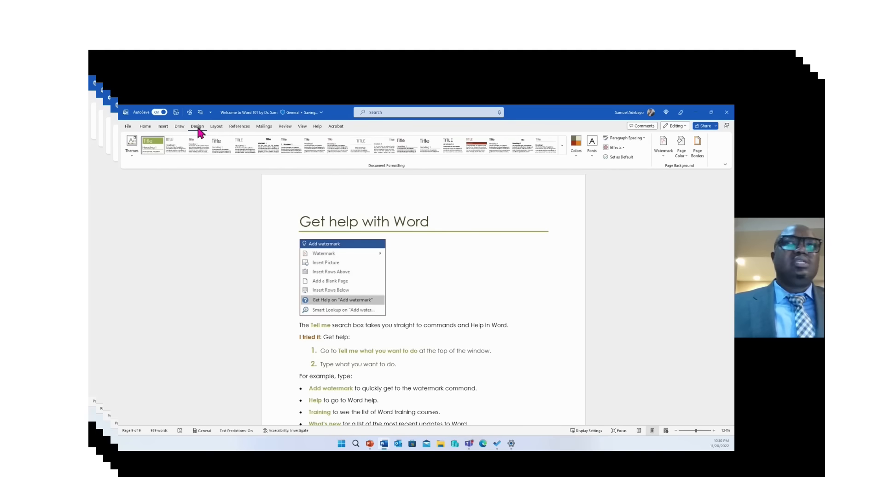
{"action": "left_click", "coordinate": [664, 144]}
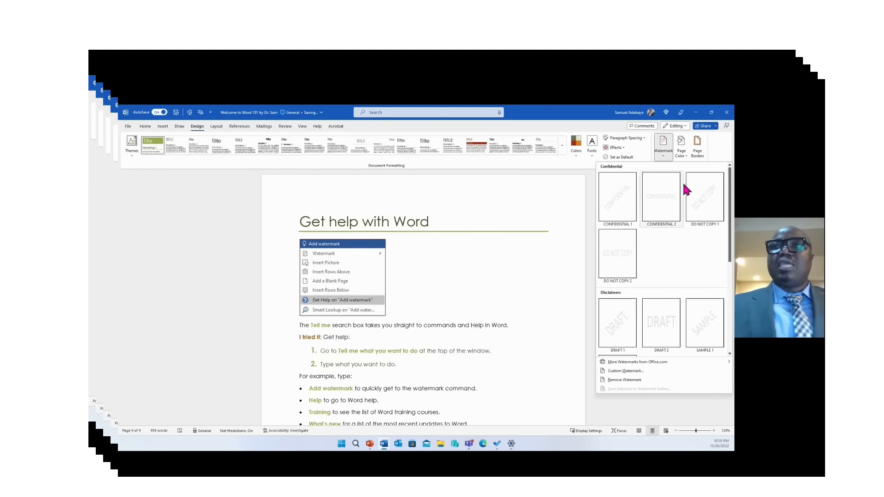
{"action": "mouse_move", "coordinate": [731, 198]}
{"action": "left_mouse_down"}
{"action": "mouse_move", "coordinate": [731, 209]}
{"action": "mouse_move", "coordinate": [732, 198]}
{"action": "left_mouse_up"}
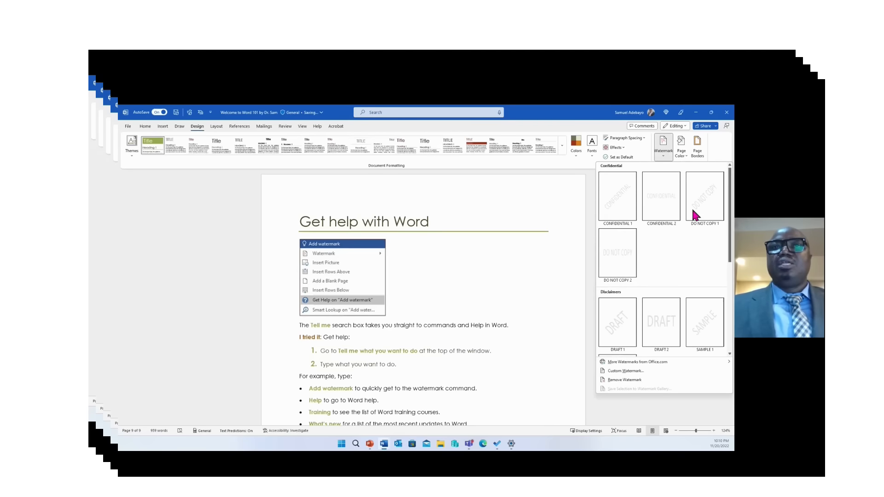
{"action": "left_click", "coordinate": [621, 251]}
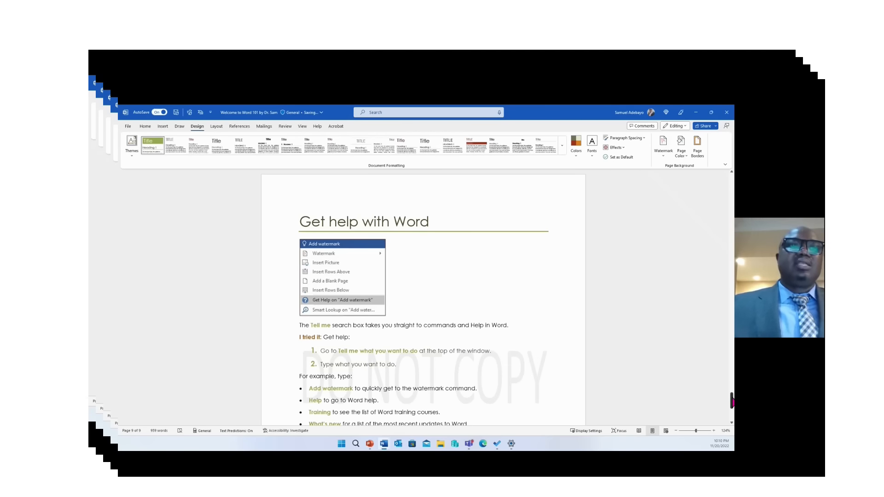
{"action": "left_click_drag", "start_coordinate": [732, 398], "coordinate": [732, 407]}
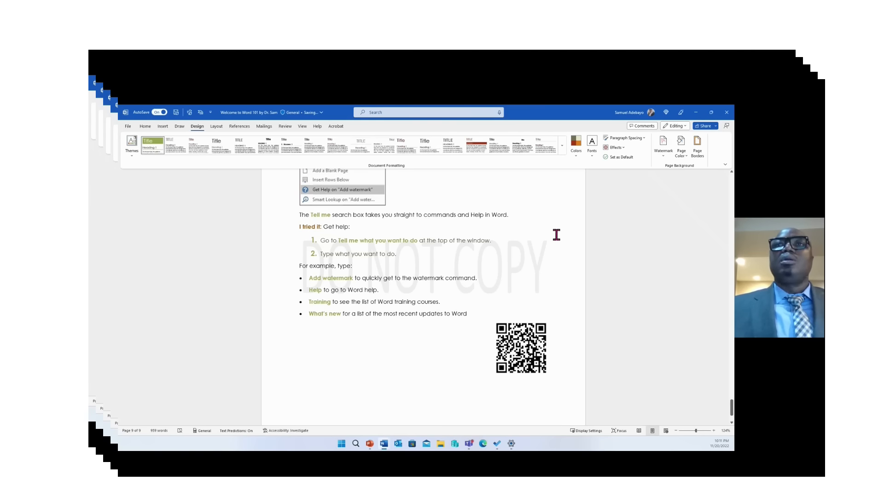
Glance at the Share options, then scroll back up to the 'Welcome to Word' page
{"action": "left_click", "coordinate": [716, 127]}
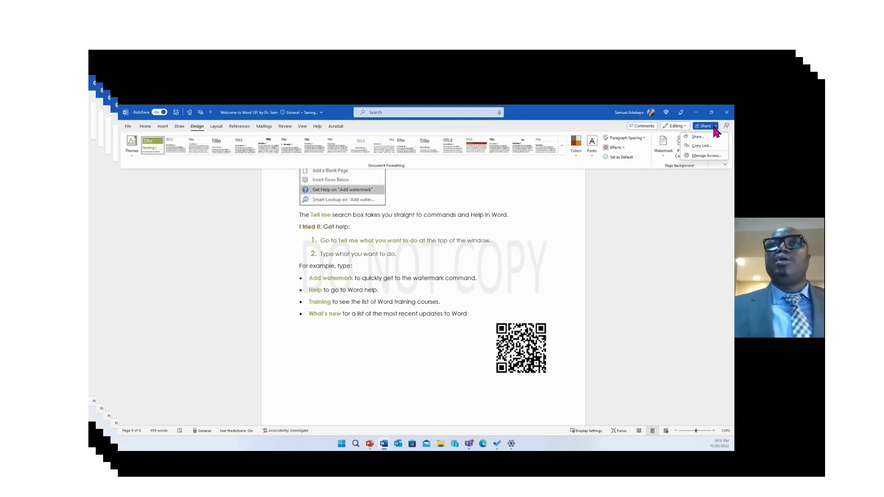
{"action": "left_click", "coordinate": [562, 281]}
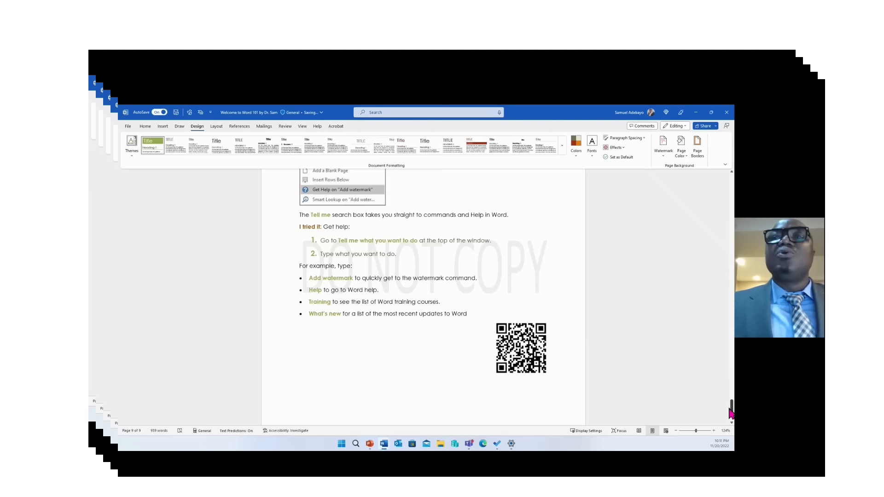
{"action": "left_click_drag", "start_coordinate": [731, 411], "coordinate": [688, 178]}
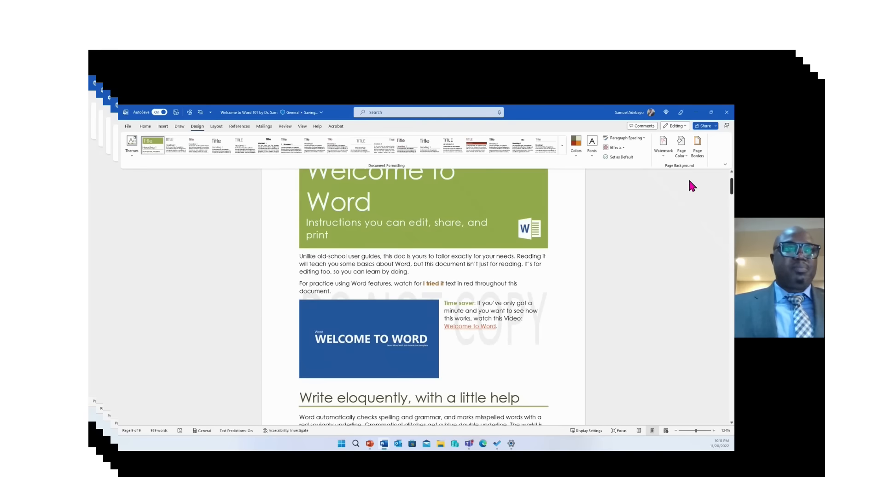